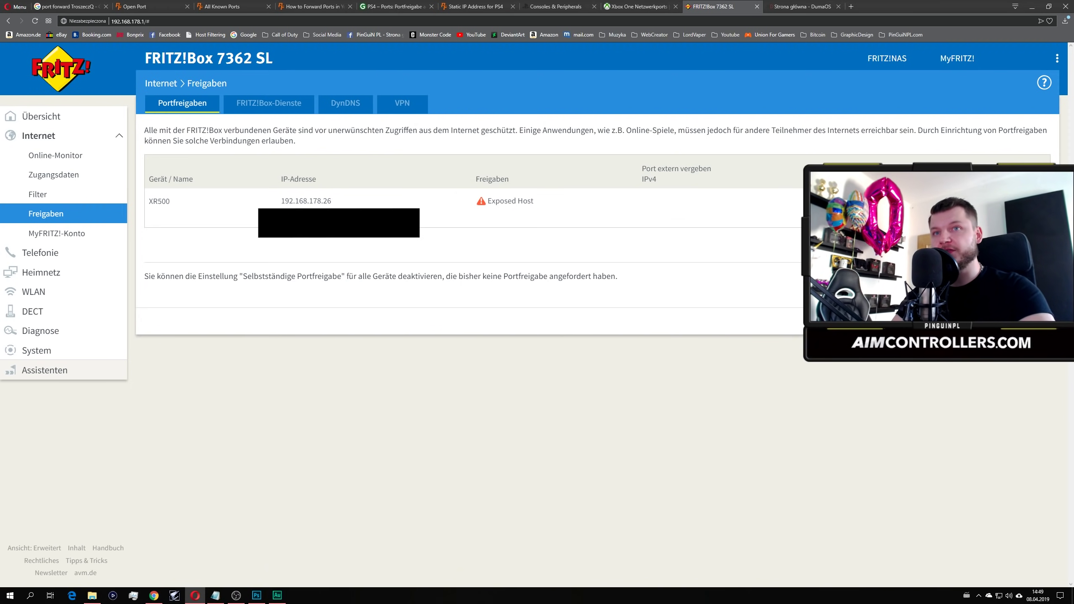
- Open the XR500's port sharing settings on the FRITZ!Box, and check the router's firmware version on the DumaOS dashboard
left_click(1023, 201)
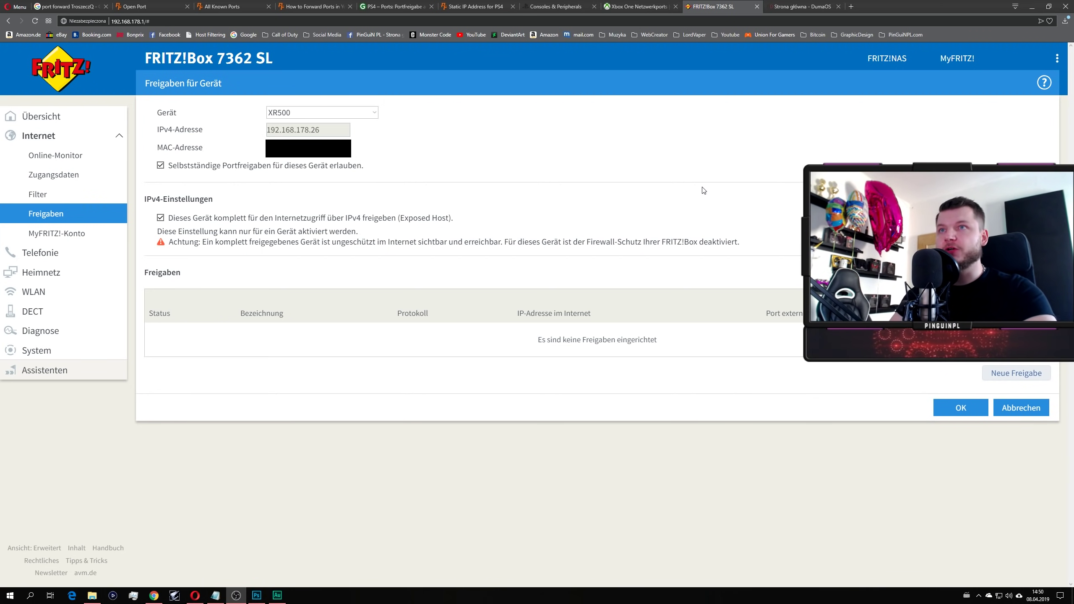
left_click(784, 5)
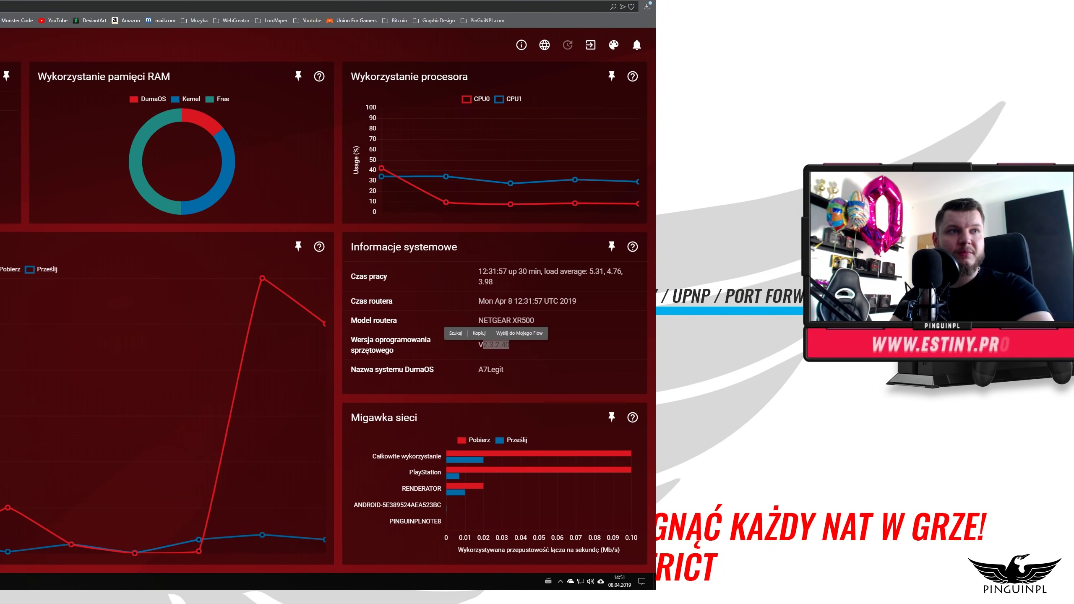
left_click_drag(513, 344, 479, 345)
left_click(526, 356)
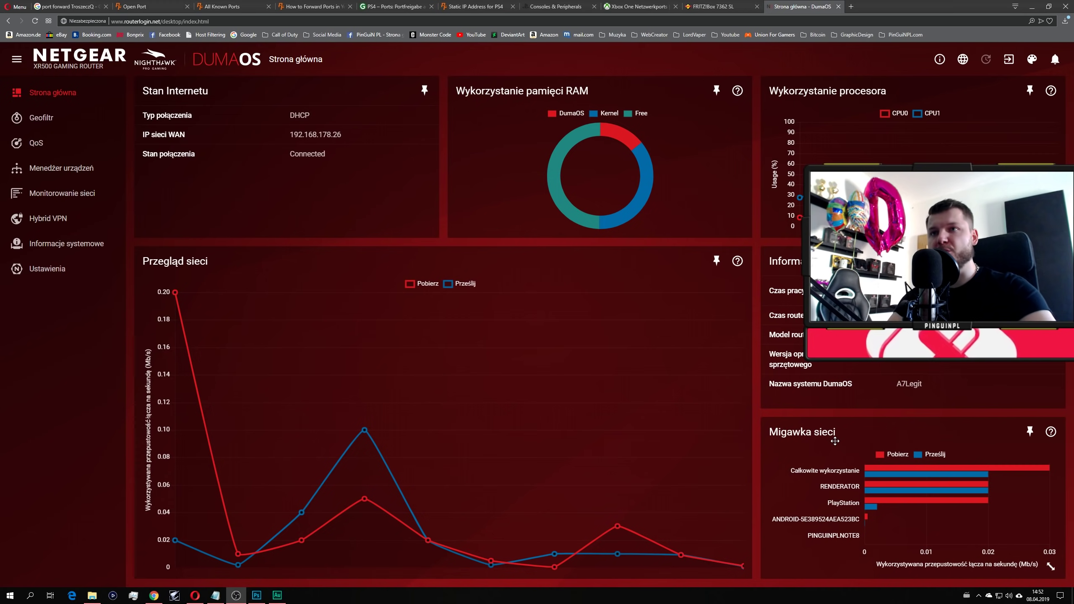
- View the port forwarding and UPnP pages in the router's advanced settings
left_click(60, 270)
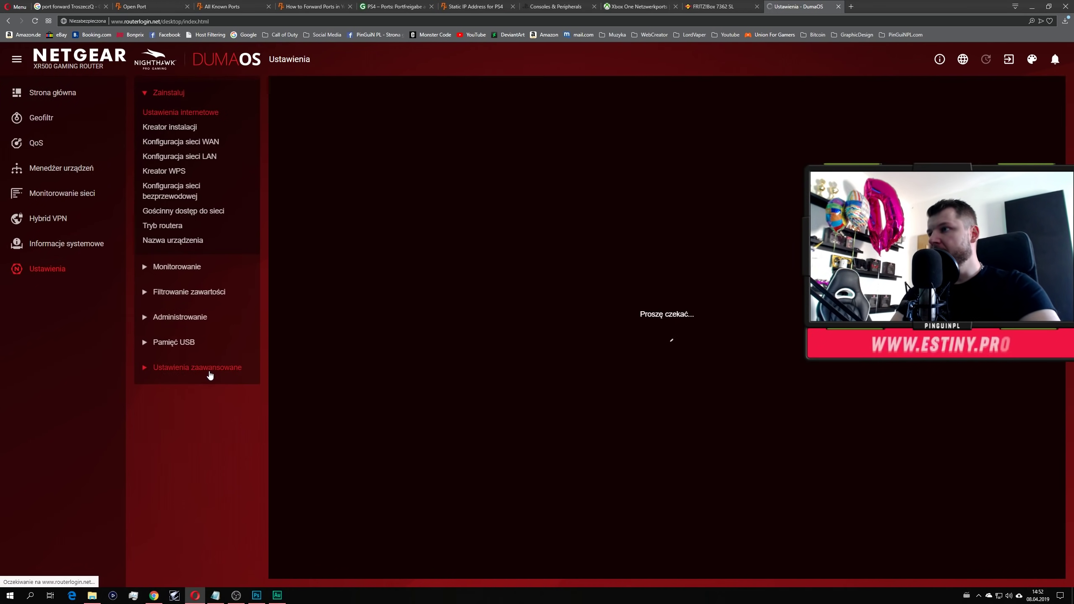
left_click(210, 372)
left_click(168, 358)
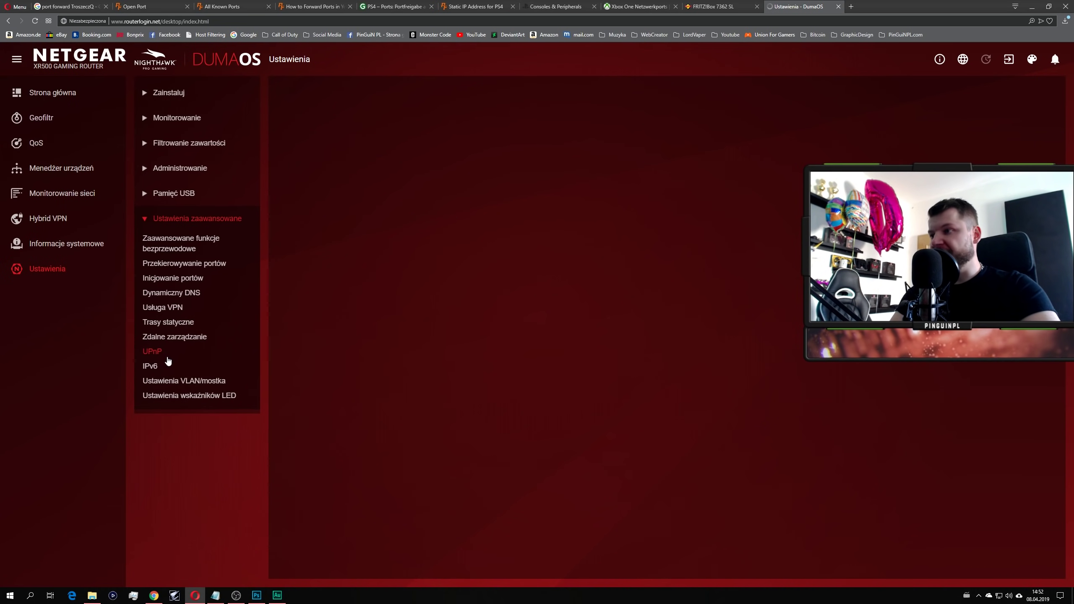
left_click(228, 266)
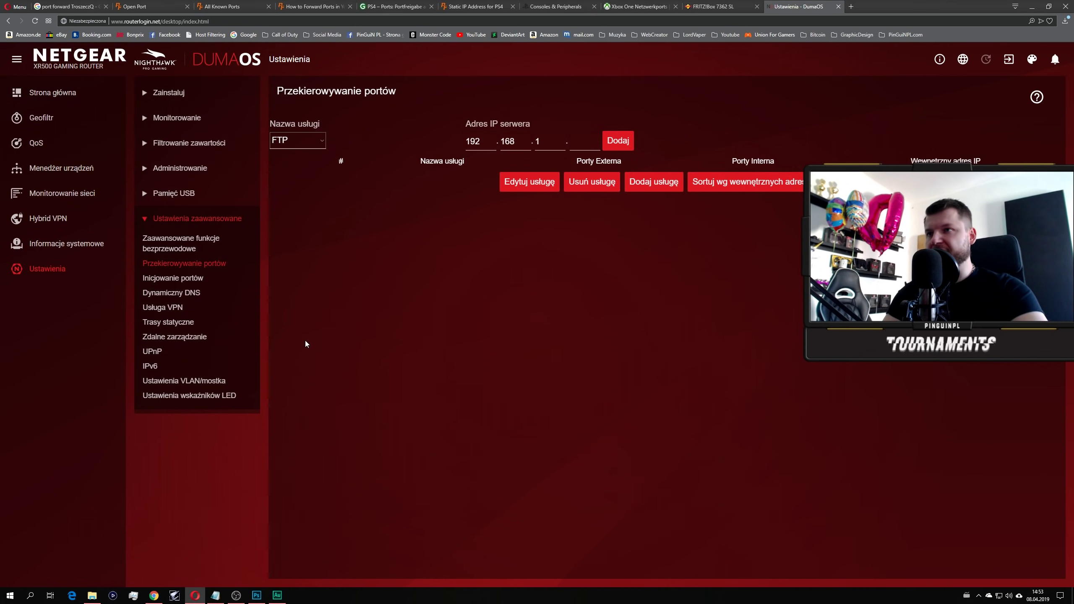
left_click(158, 354)
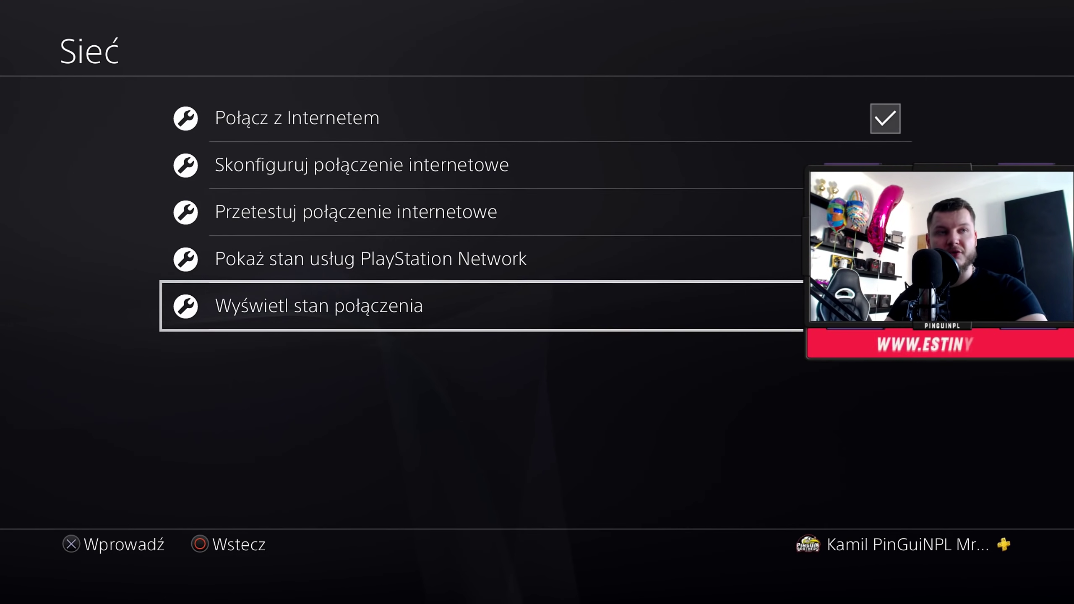
- Run the internet connection test in the PlayStation's network settings and return to the network options
key("Up")
key("Up")
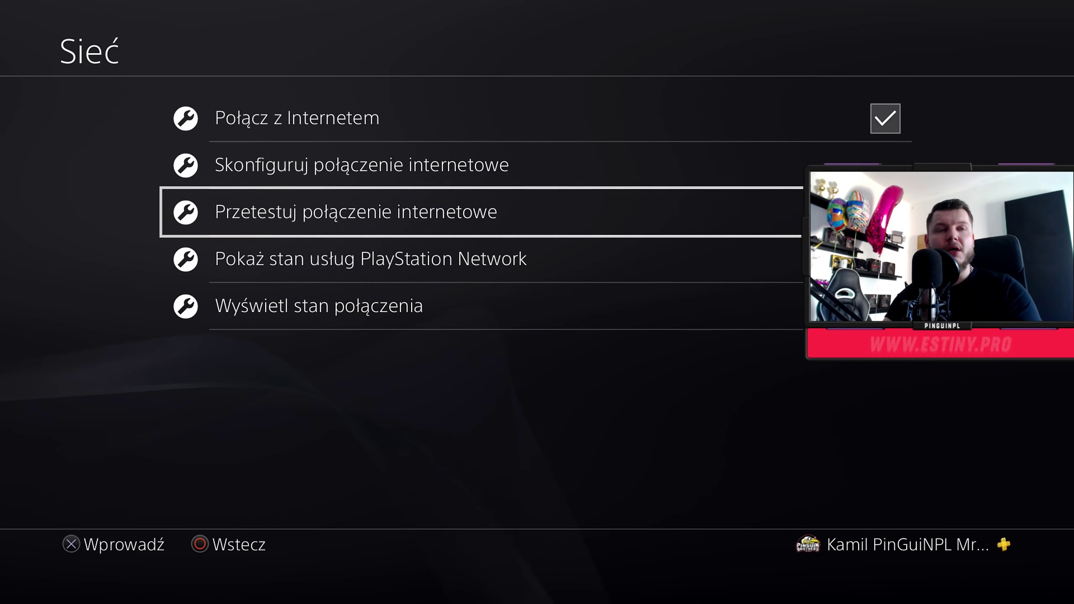
key("Return")
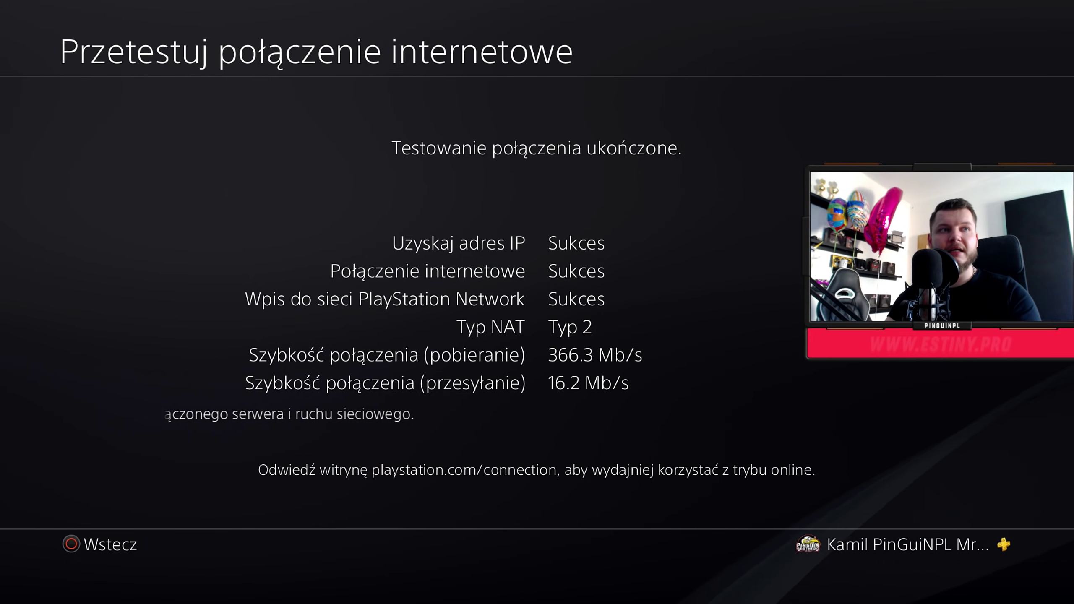
key("Escape")
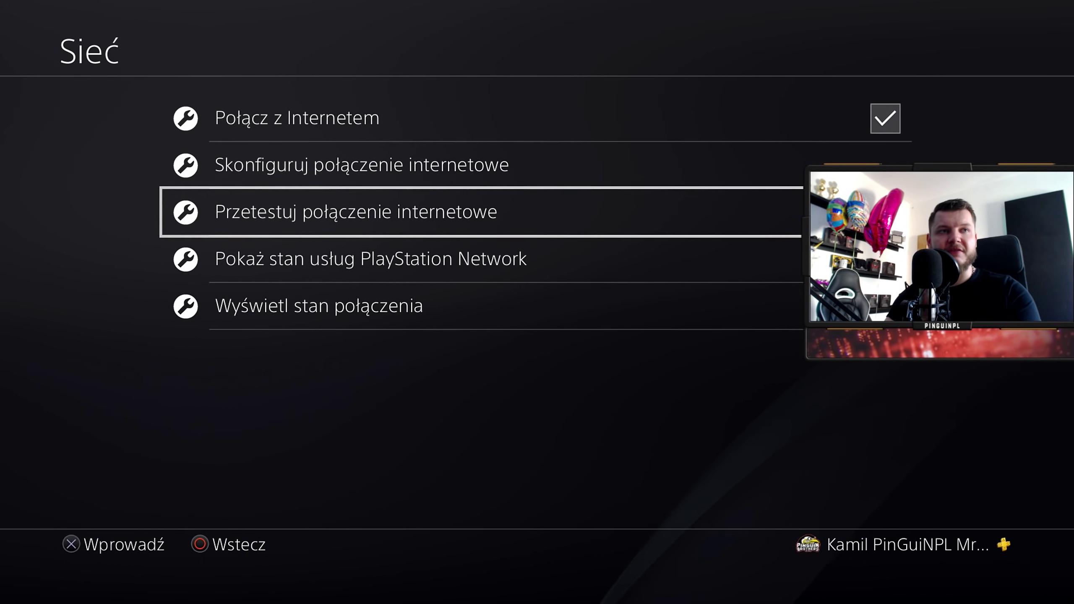
- View the PlayStation's connection status
key("Down")
key("Down")
key("Return")
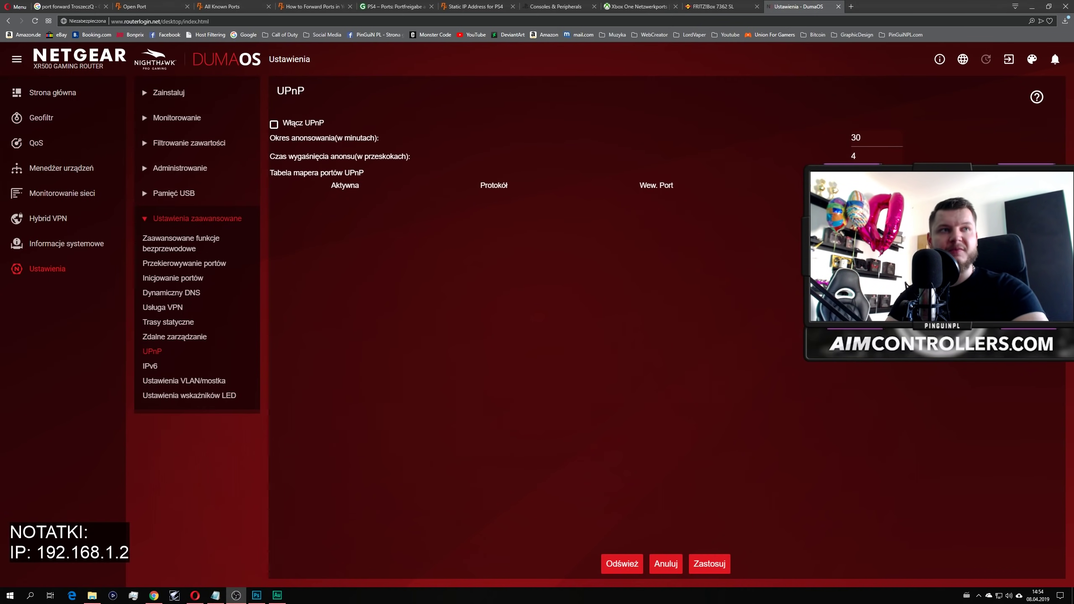
- Reserve the IP address 192.168.1.2 for the console in the router's LAN configuration and apply the change
left_click(528, 313)
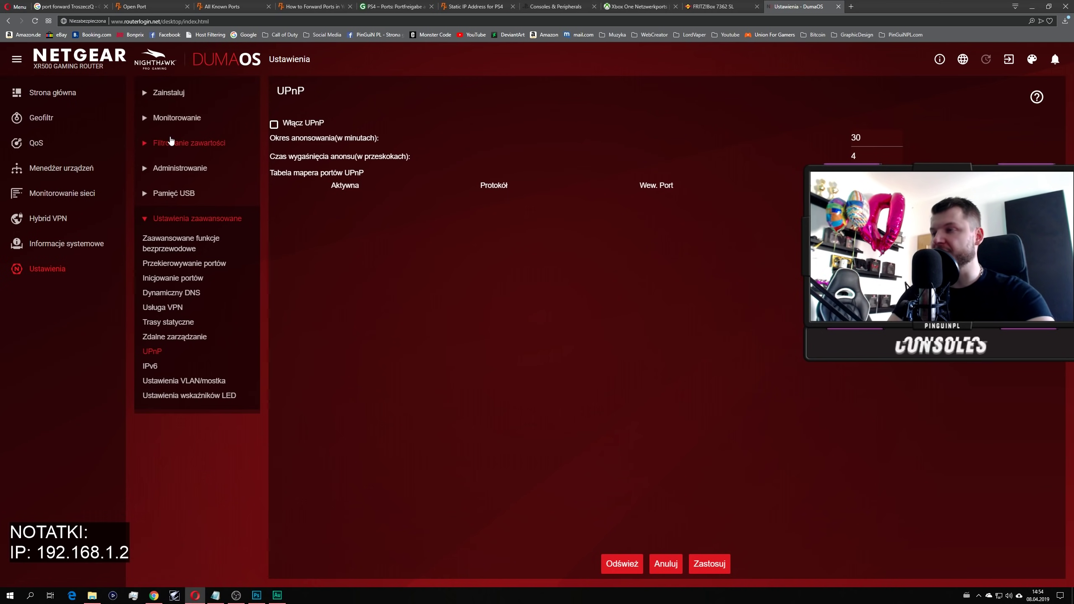
left_click(177, 101)
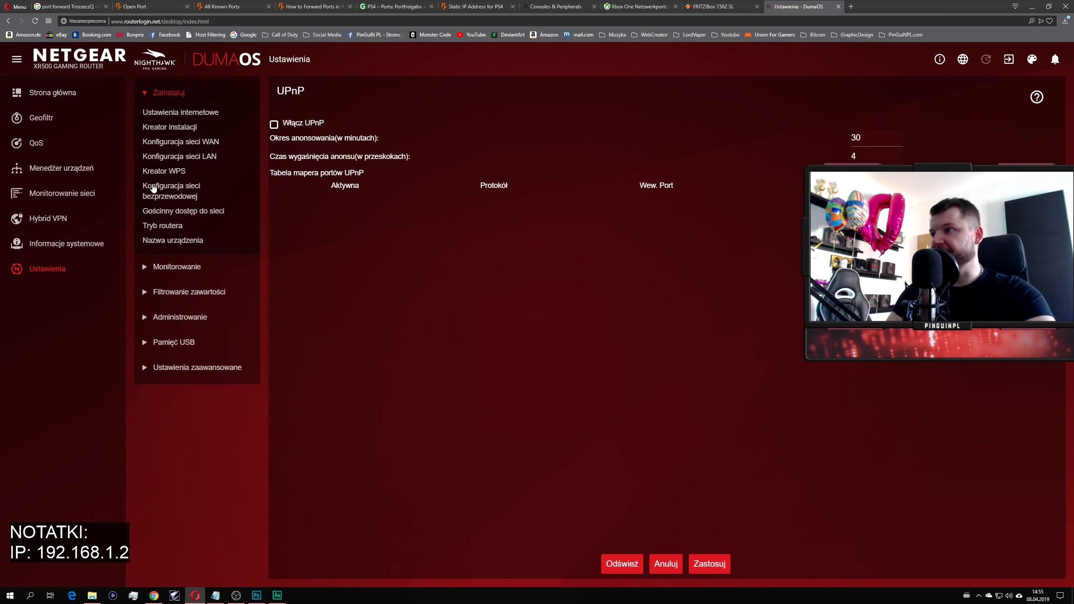
left_click(193, 160)
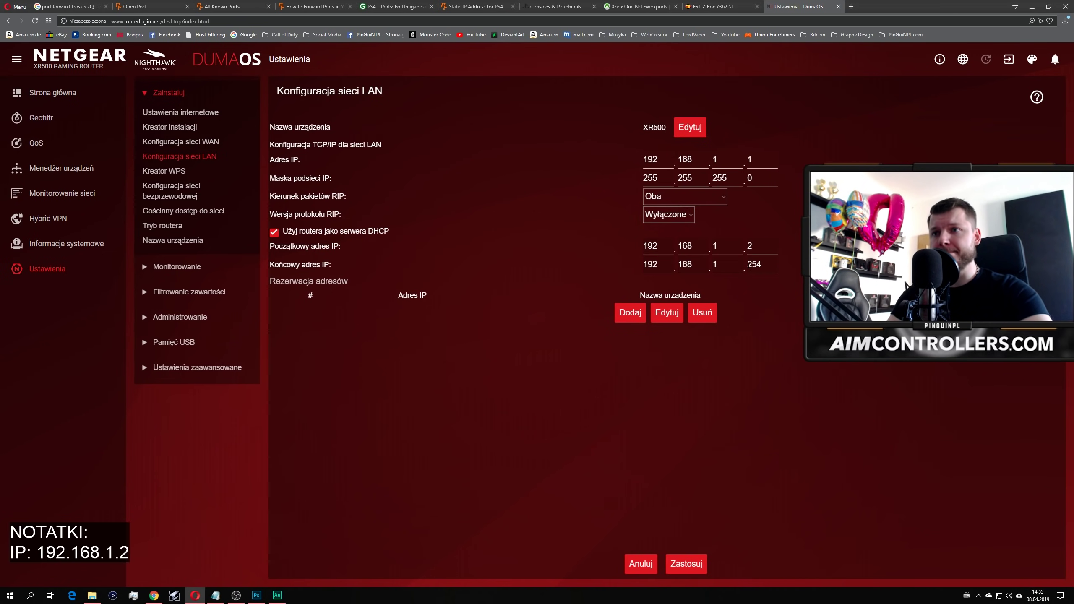
left_click(624, 320)
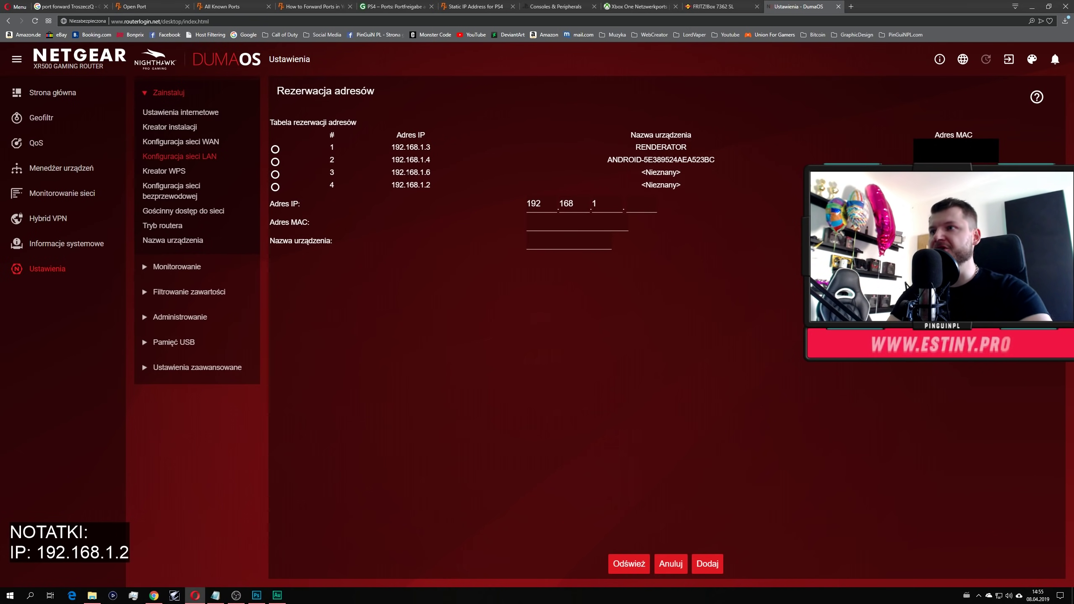
left_click(277, 188)
left_click_drag(394, 186, 436, 188)
left_click(427, 414)
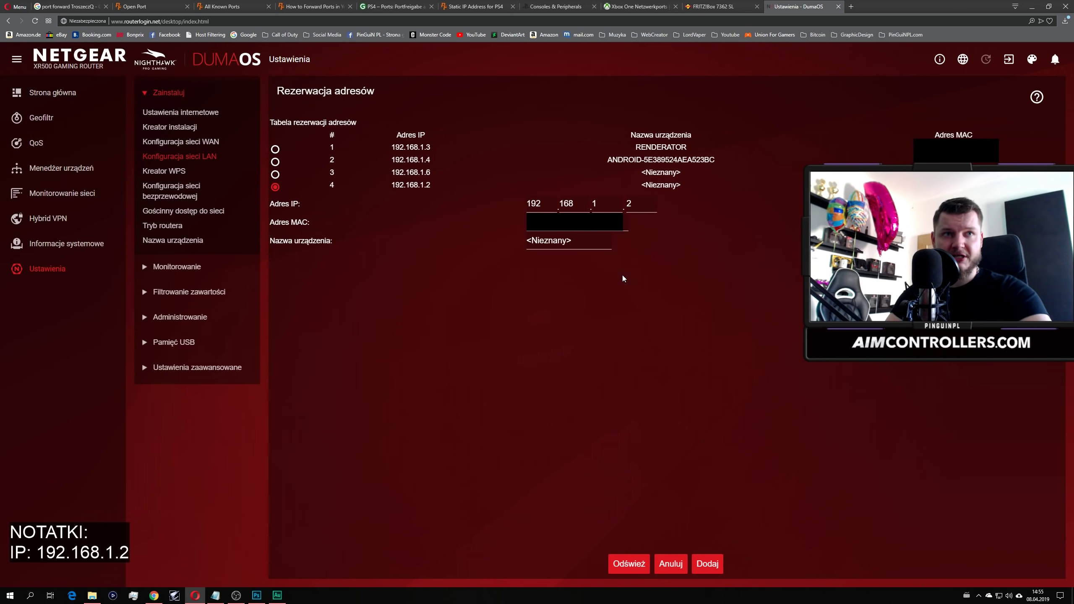
left_click(707, 563)
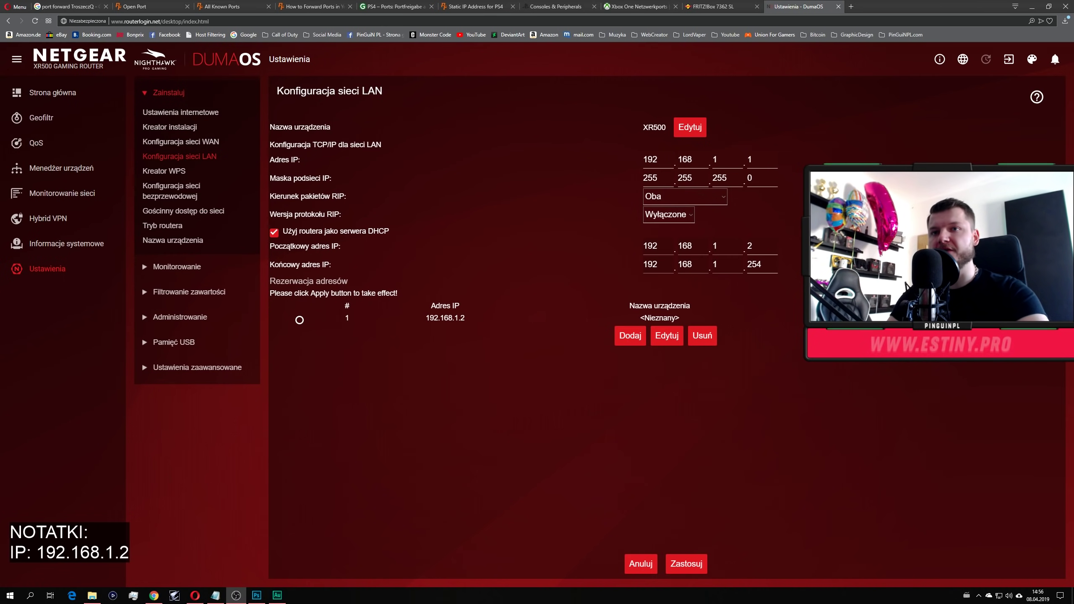
left_click(690, 566)
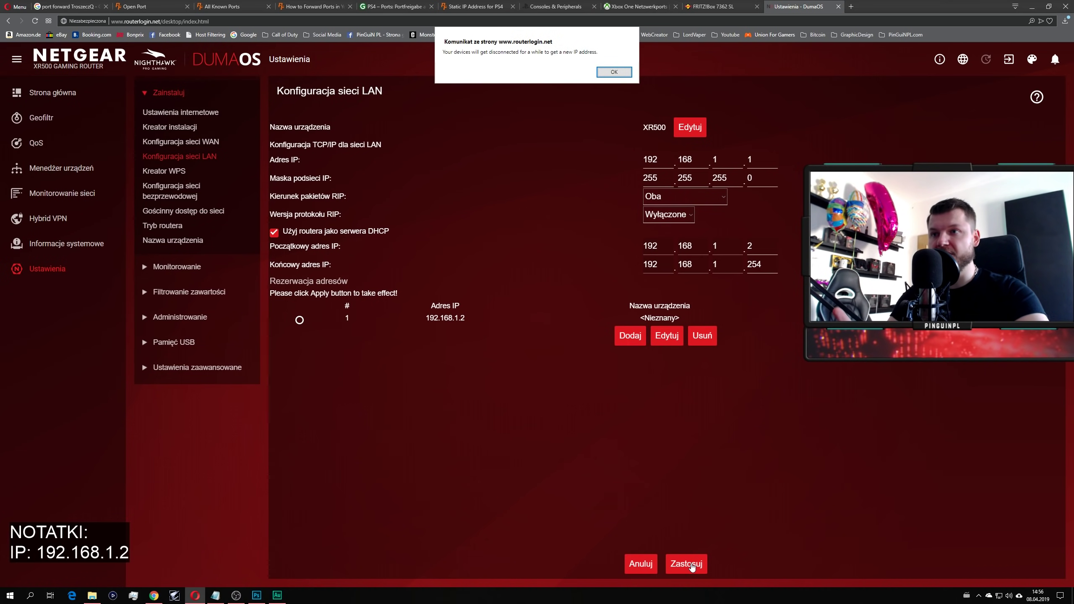
left_click(614, 72)
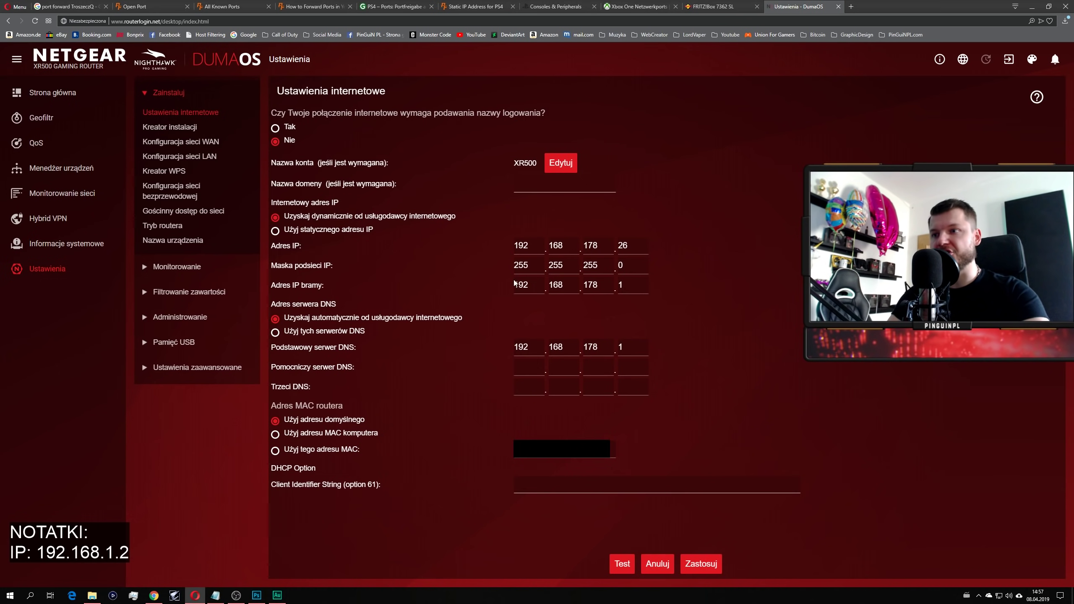
- Reserve the IP address 192.168.1.3 for the RENDERATOR device in the LAN configuration and apply the change
left_click(193, 156)
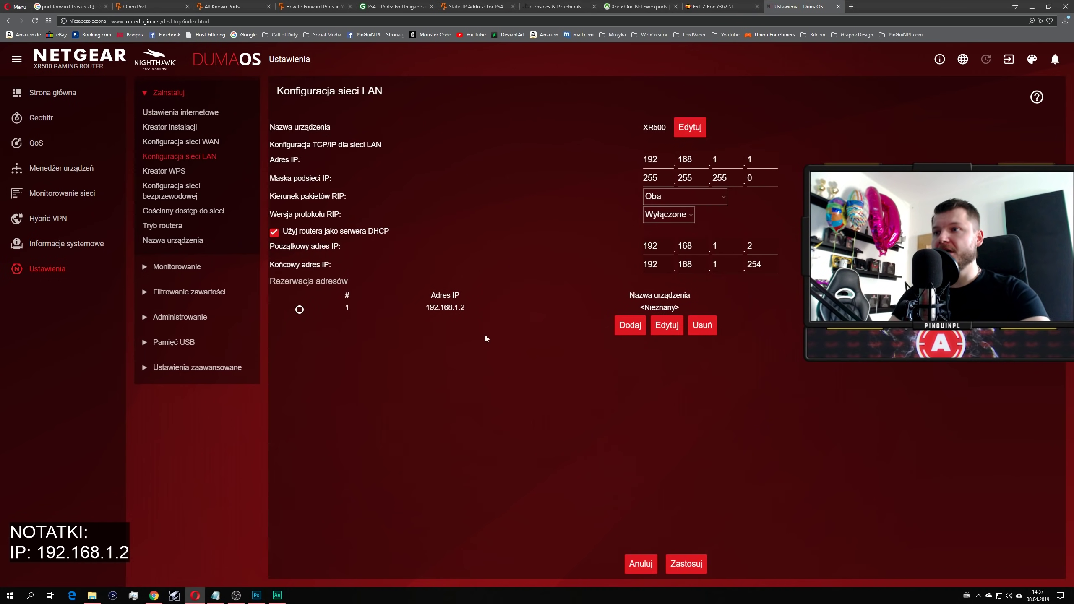
left_click_drag(438, 308, 406, 297)
left_click(530, 409)
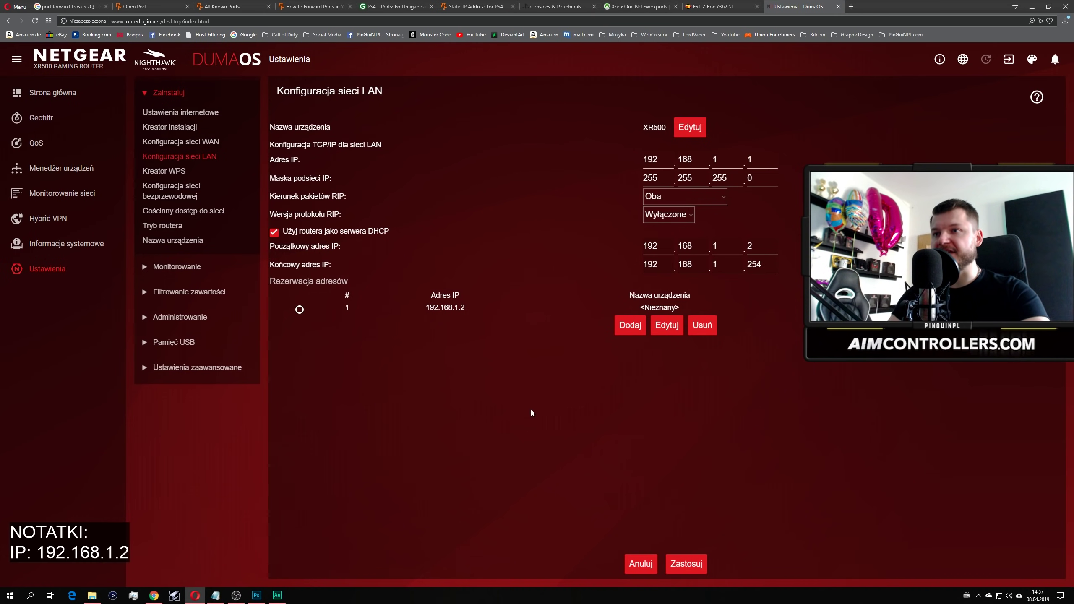
left_click(628, 336)
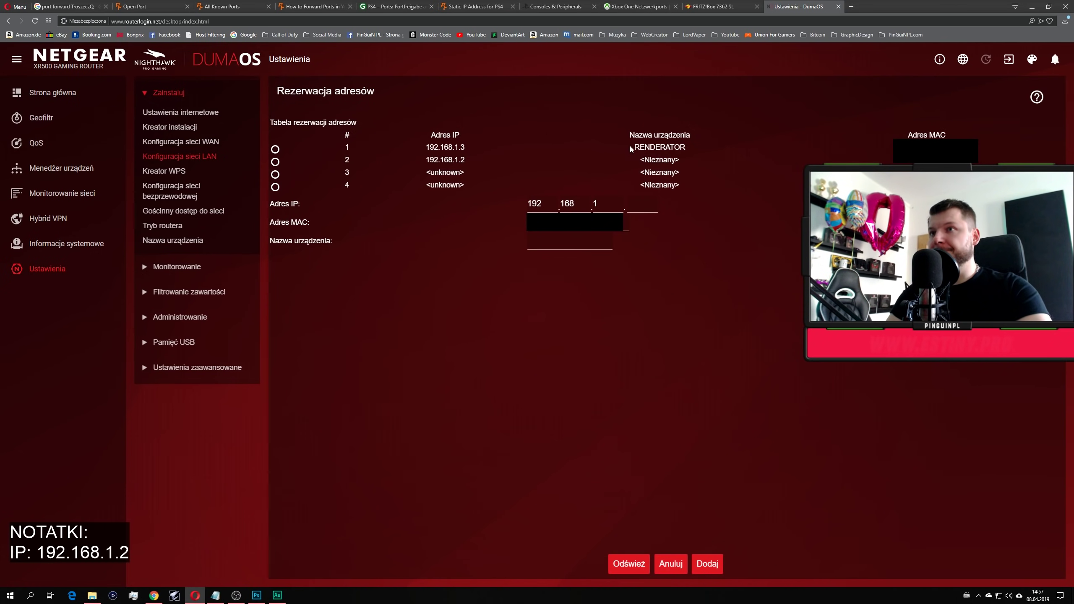
left_click_drag(679, 147, 649, 148)
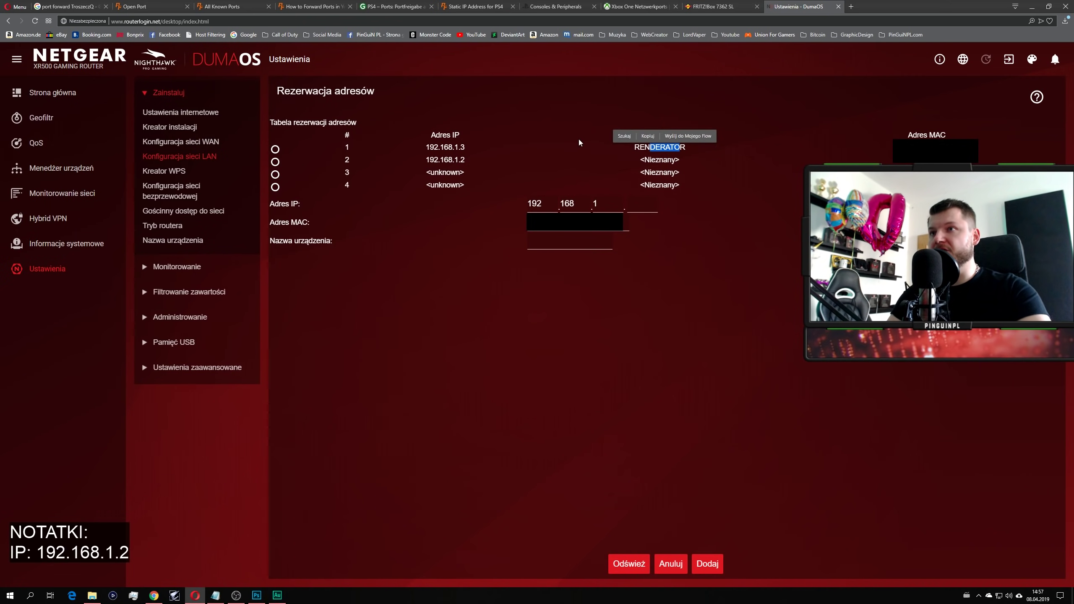
left_click(557, 150)
left_click(275, 149)
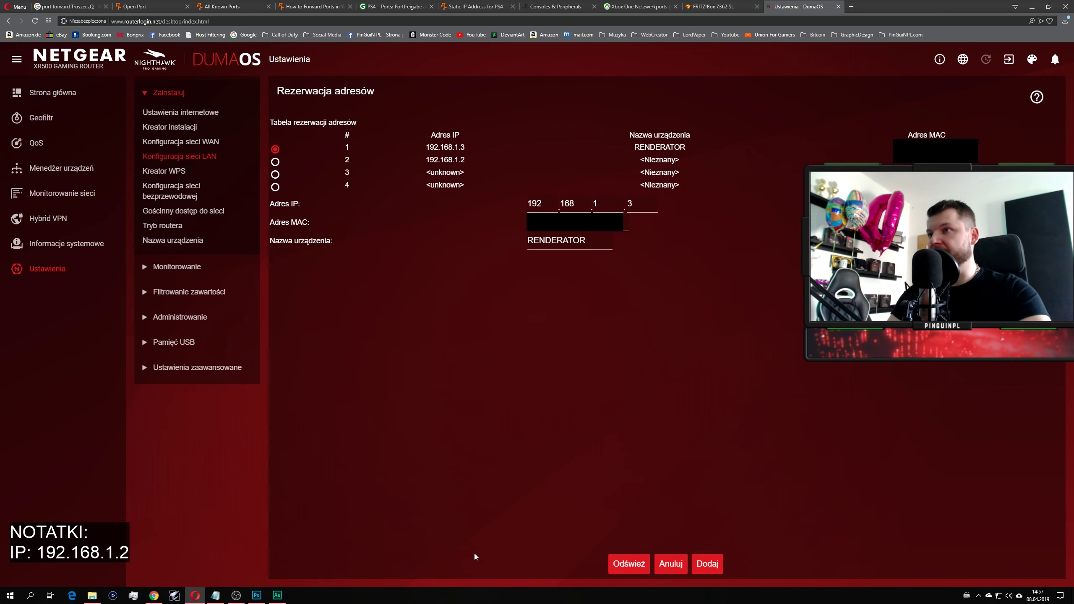
left_click(707, 565)
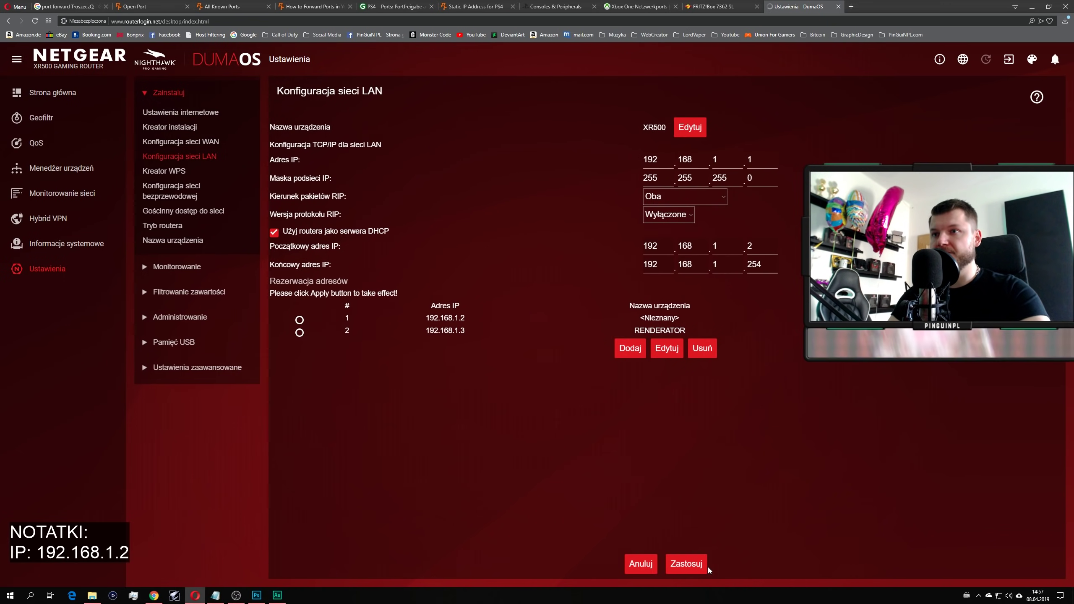
left_click(676, 568)
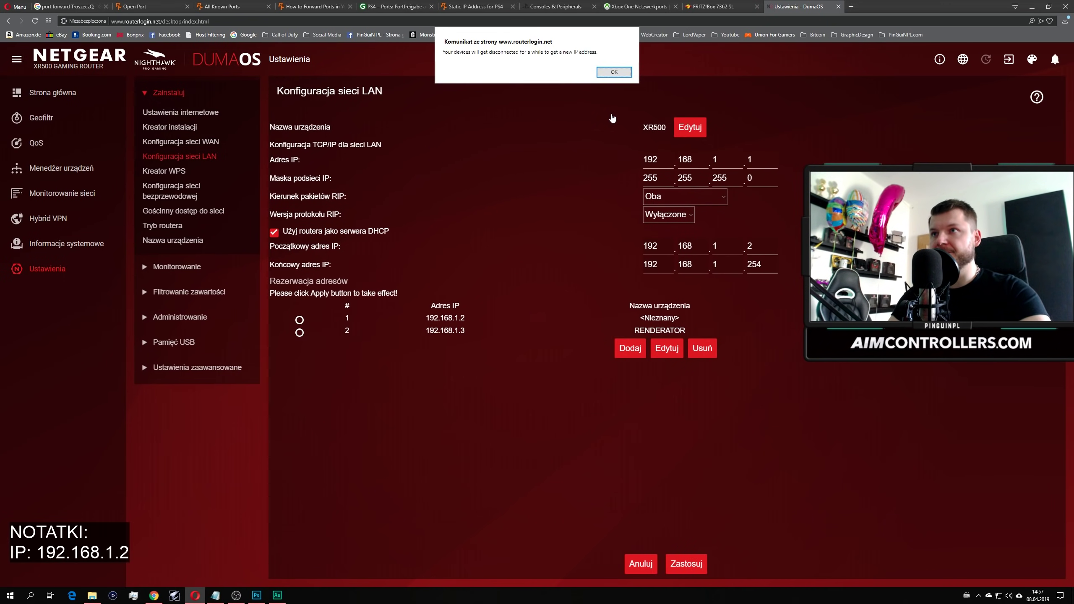
left_click(614, 70)
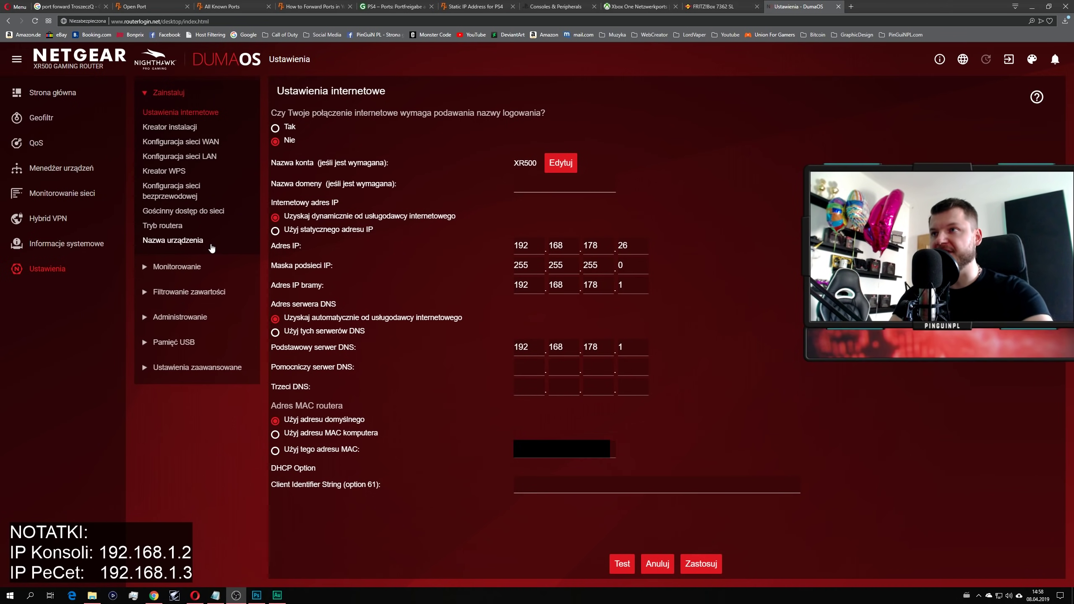
- Set the NAT filtering to Otwarte (open) in the router's WAN configuration and apply it
left_click(202, 144)
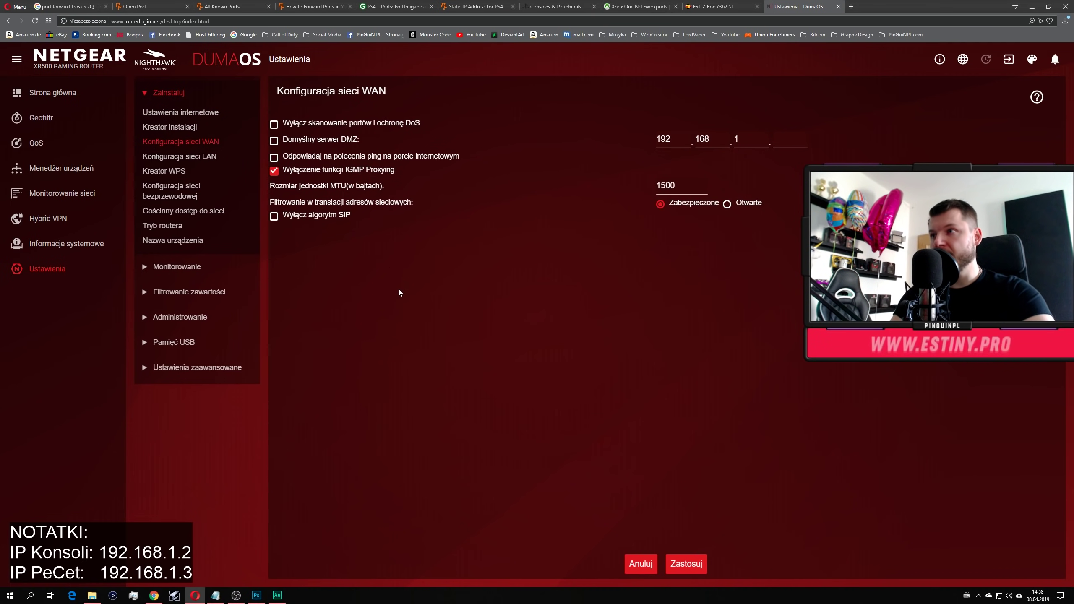
left_click_drag(275, 202, 415, 204)
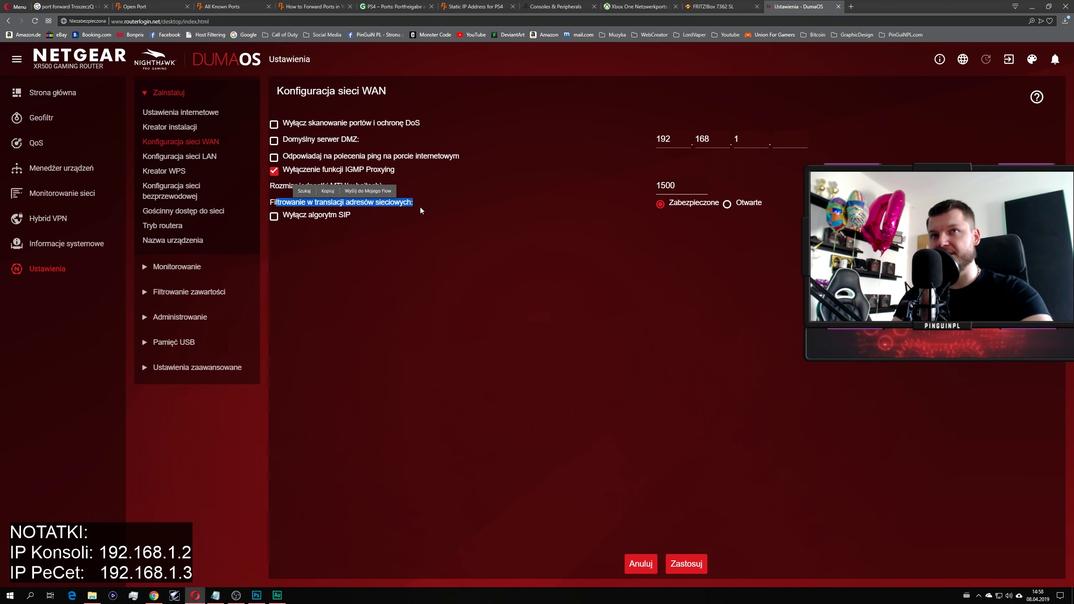
left_click(415, 217)
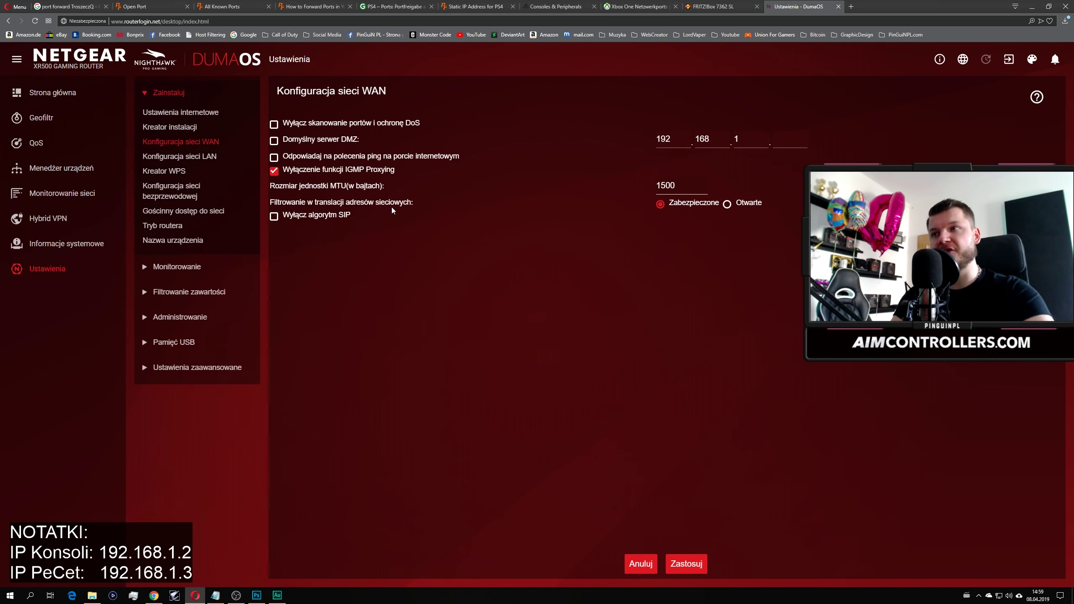
left_click_drag(286, 202, 434, 251)
left_click(501, 254)
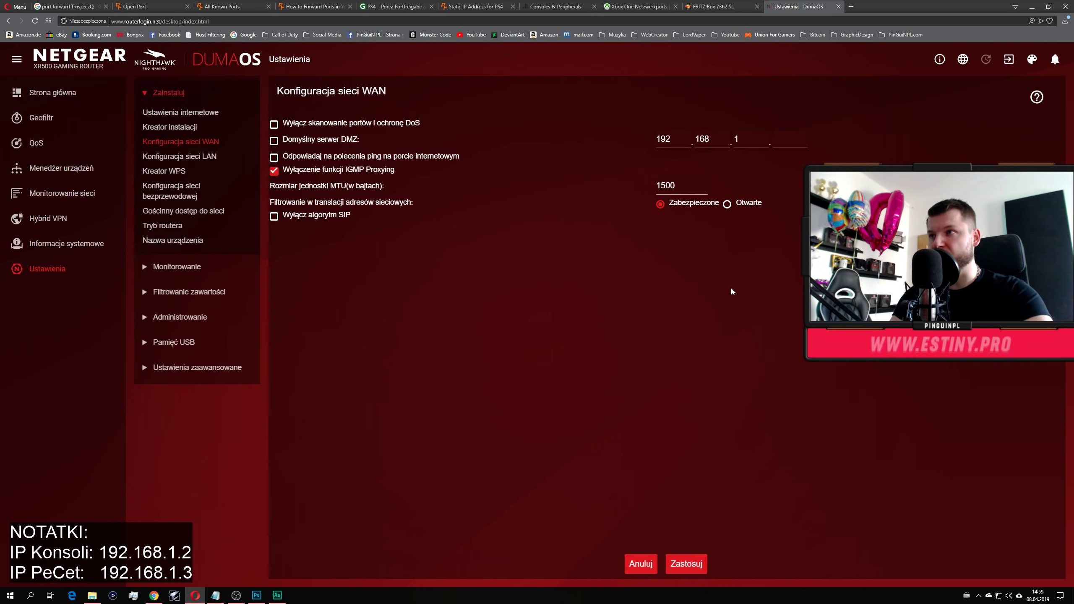
left_click(727, 205)
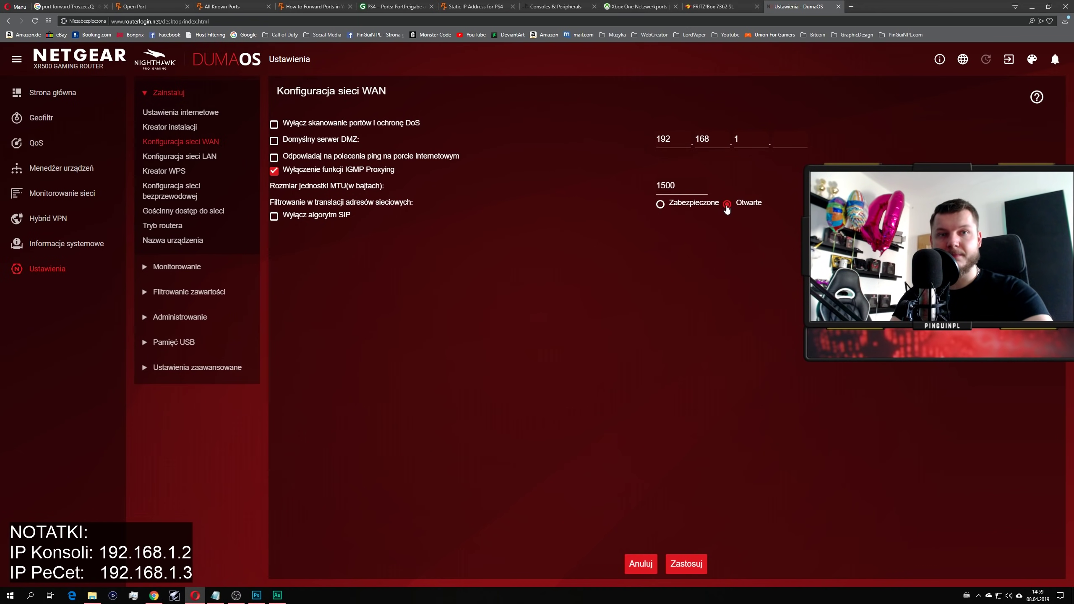
left_click(692, 567)
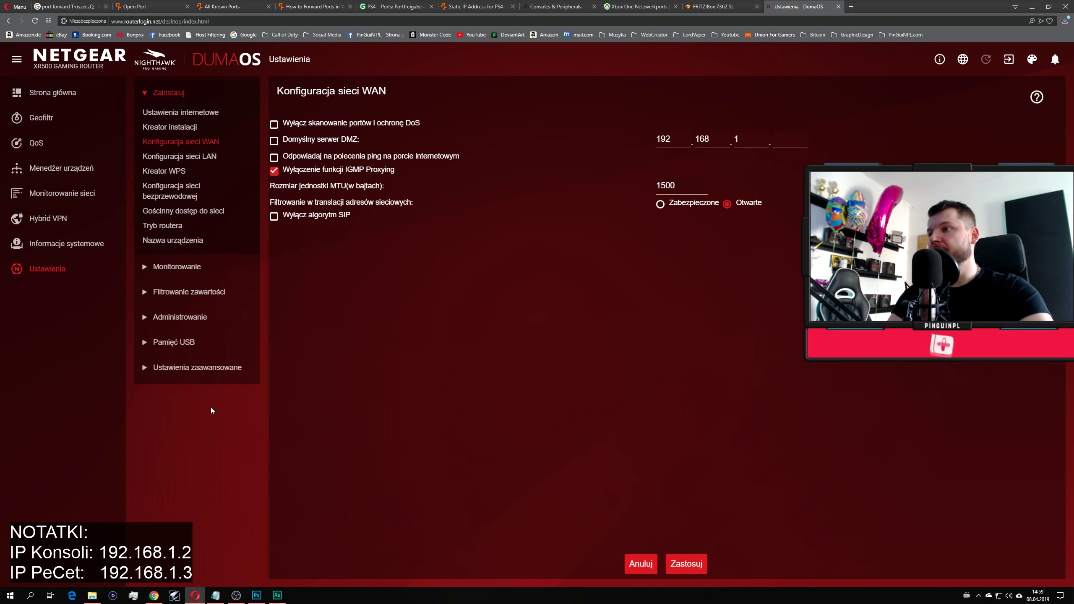
- Enable UPnP in the router's advanced settings and apply the change
left_click(186, 367)
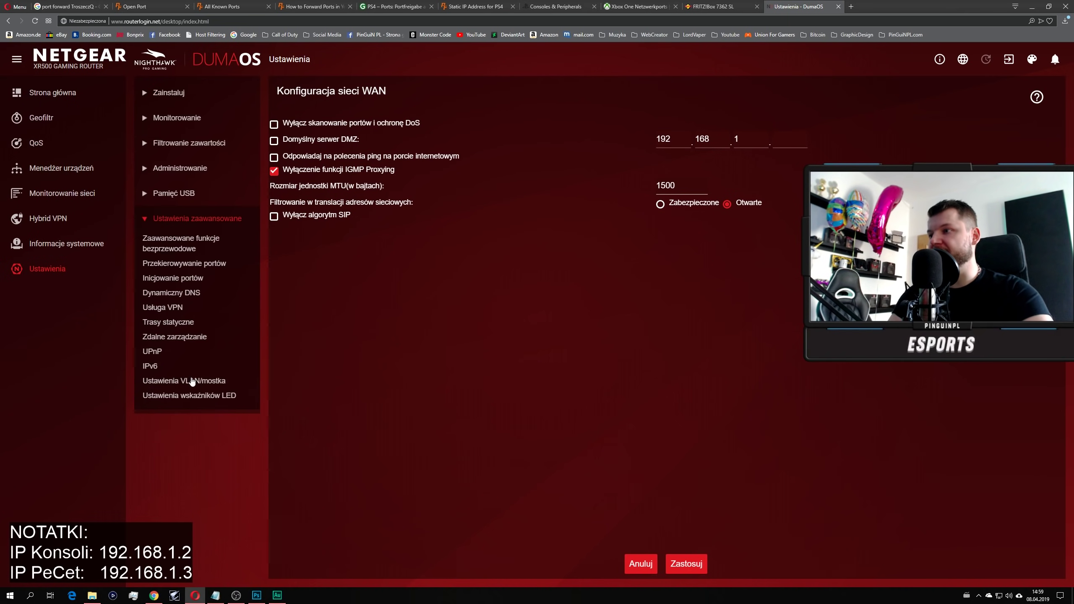
left_click(152, 351)
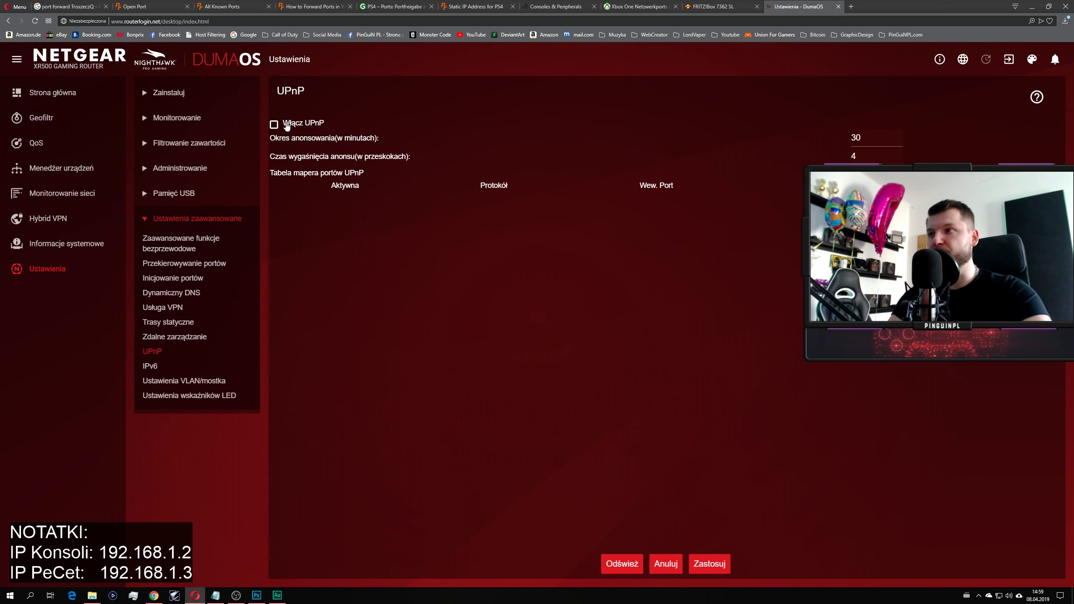
left_click(277, 126)
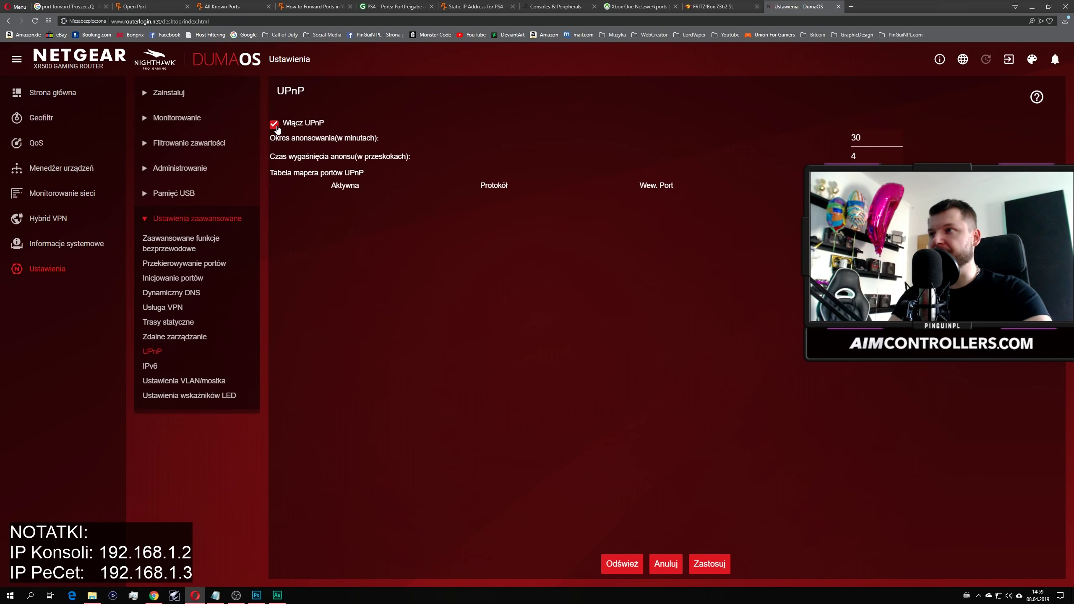
left_click(701, 565)
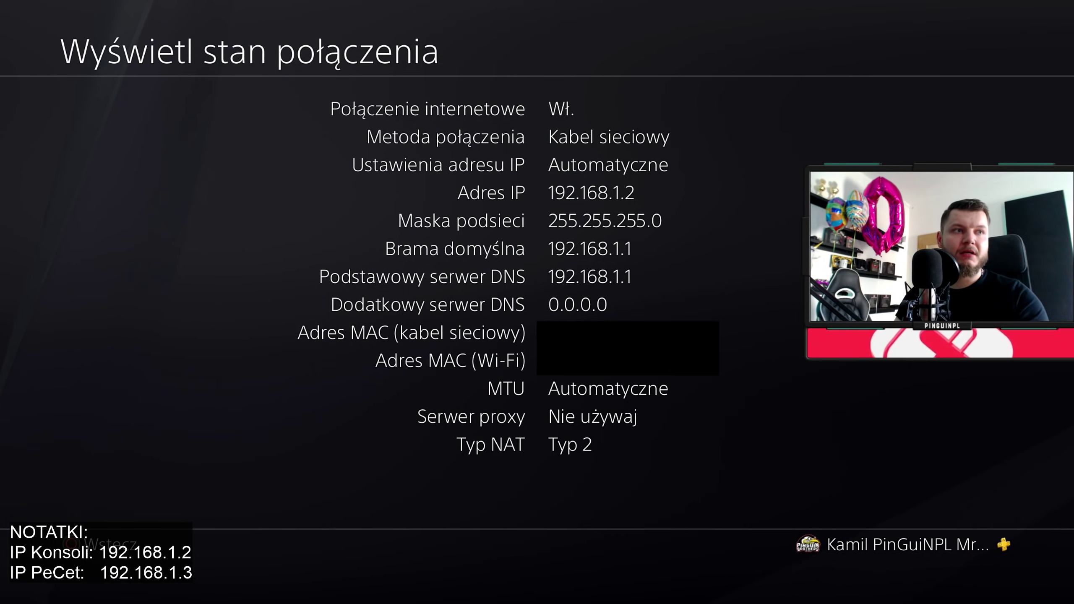
- Switch to the PlayStation and run its internet connection test
key("Escape")
key("Up")
key("Up")
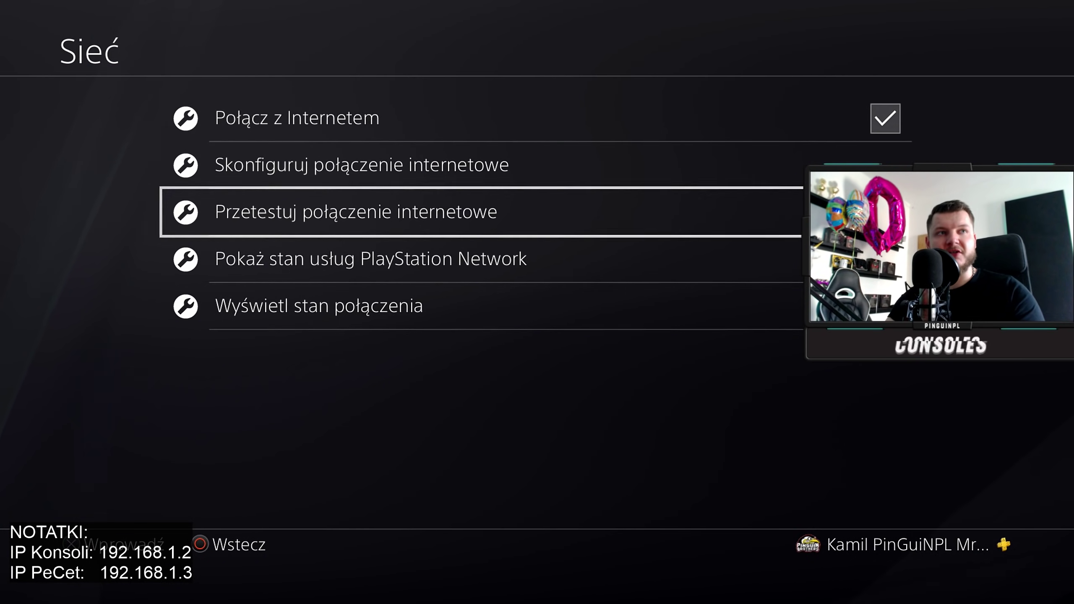
key("Return")
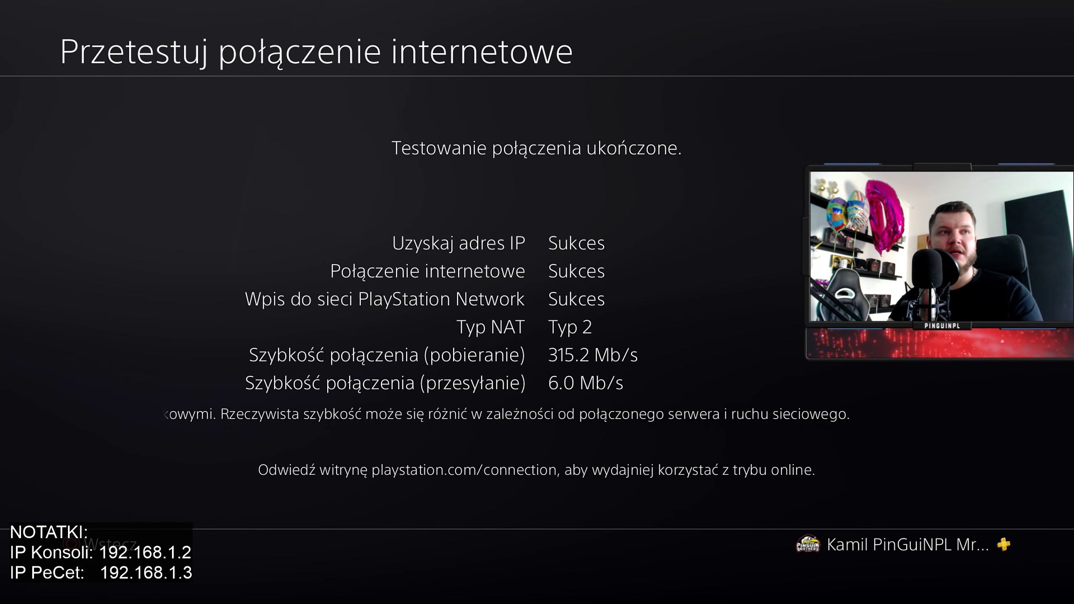
- Leave the connection test and view the PlayStation's connection status, including its NAT type
key("Escape")
key("Down")
key("Down")
key("Return")
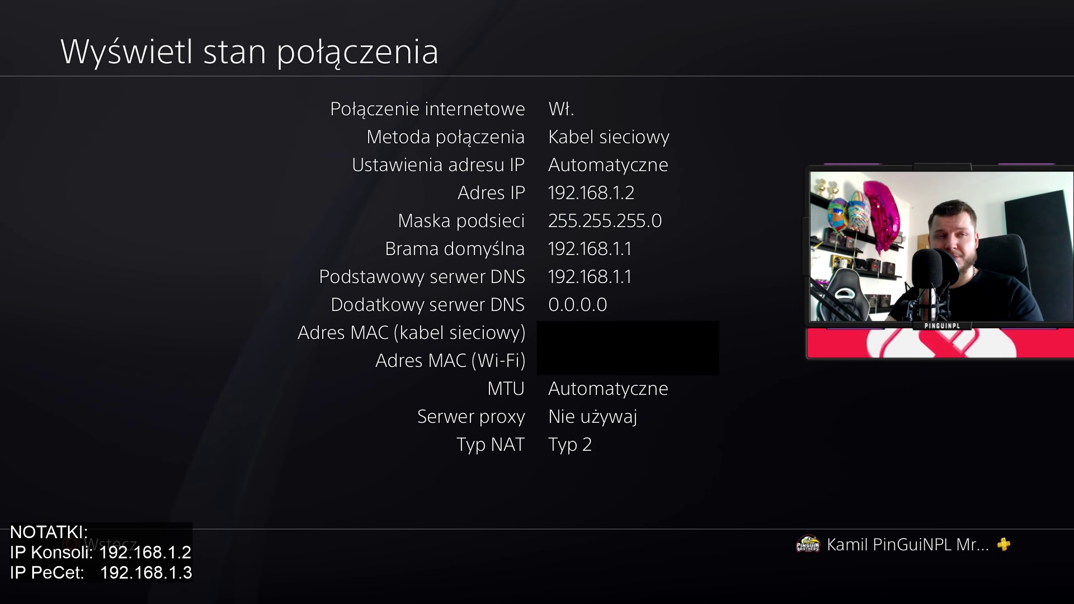
- Return to the console's home screen, close Call of Duty: Black Ops 4 and relaunch it to its main menu
key("Escape")
key("Escape")
key("Escape")
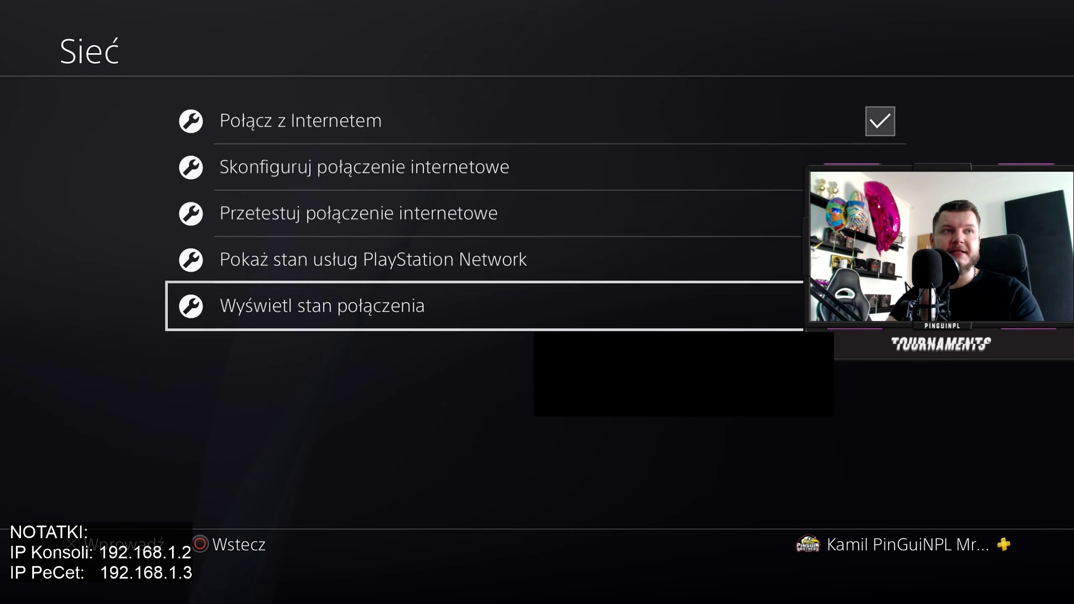
key("Escape")
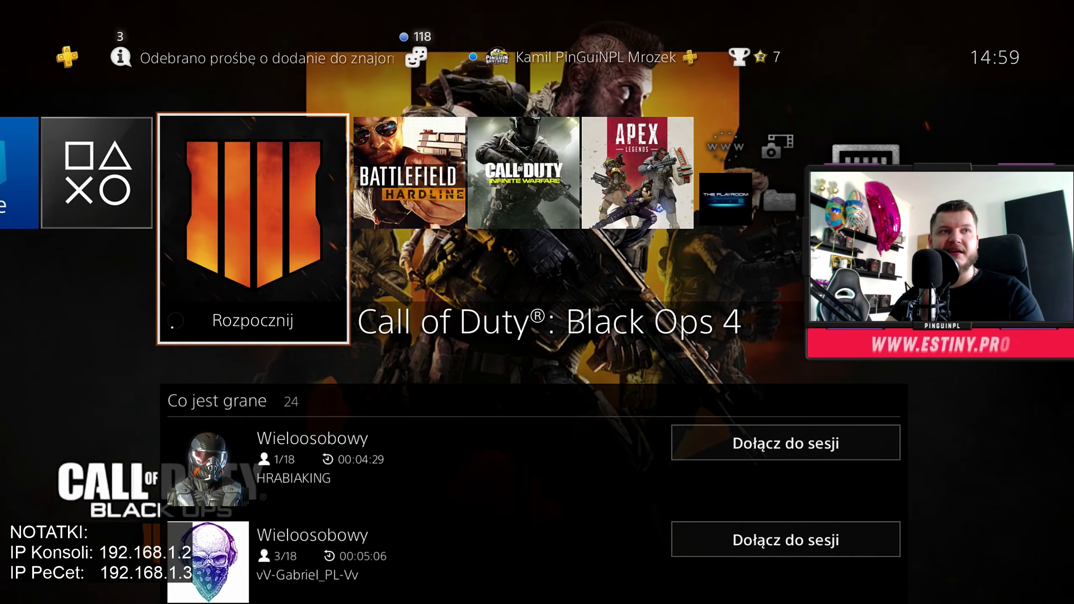
key("Menu")
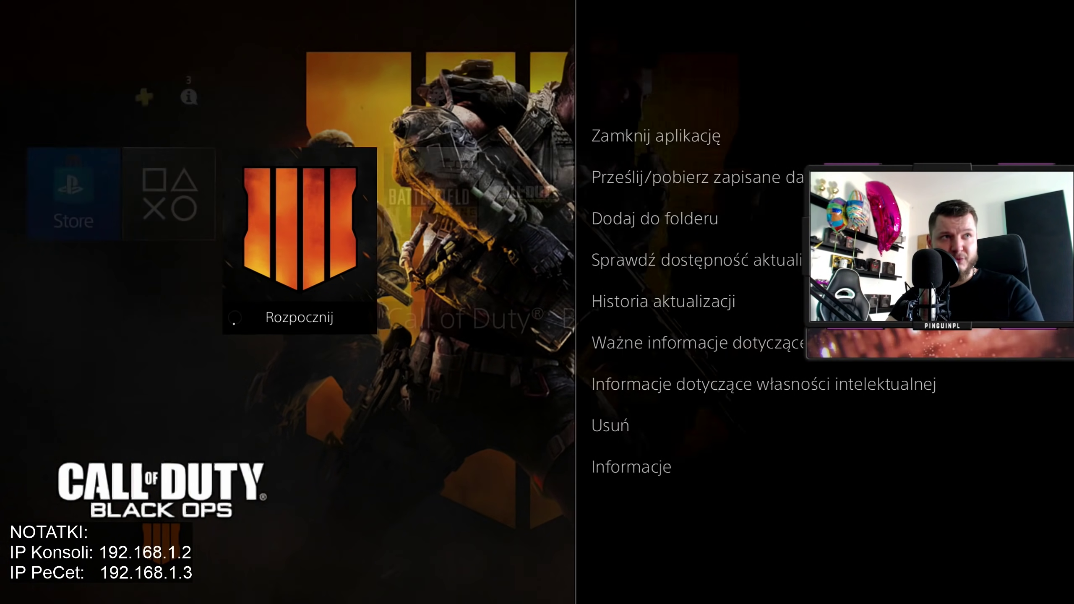
key("Return")
key("Return")
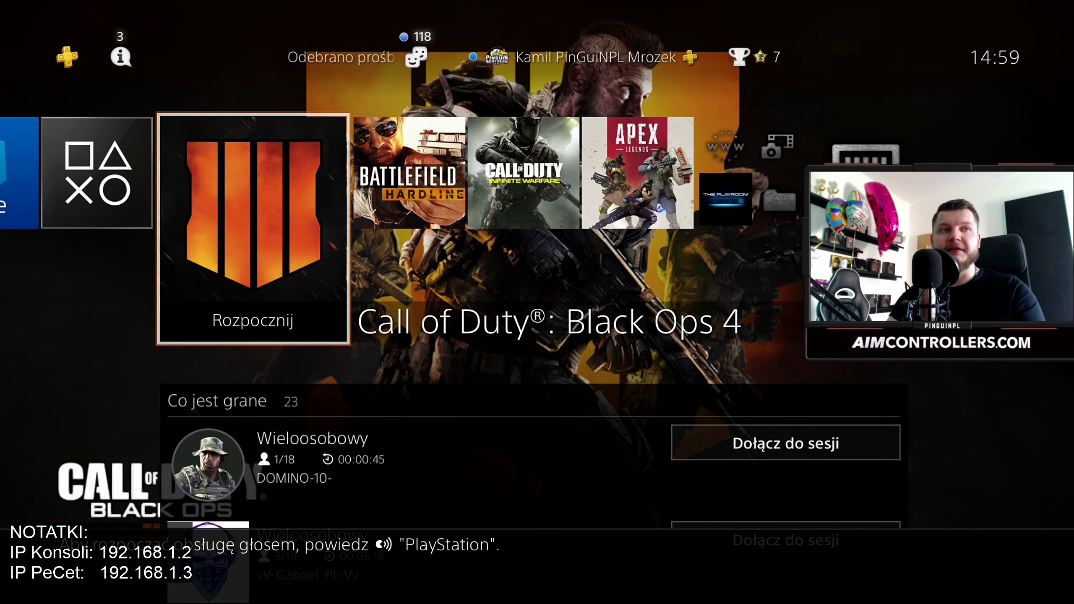
key("Return")
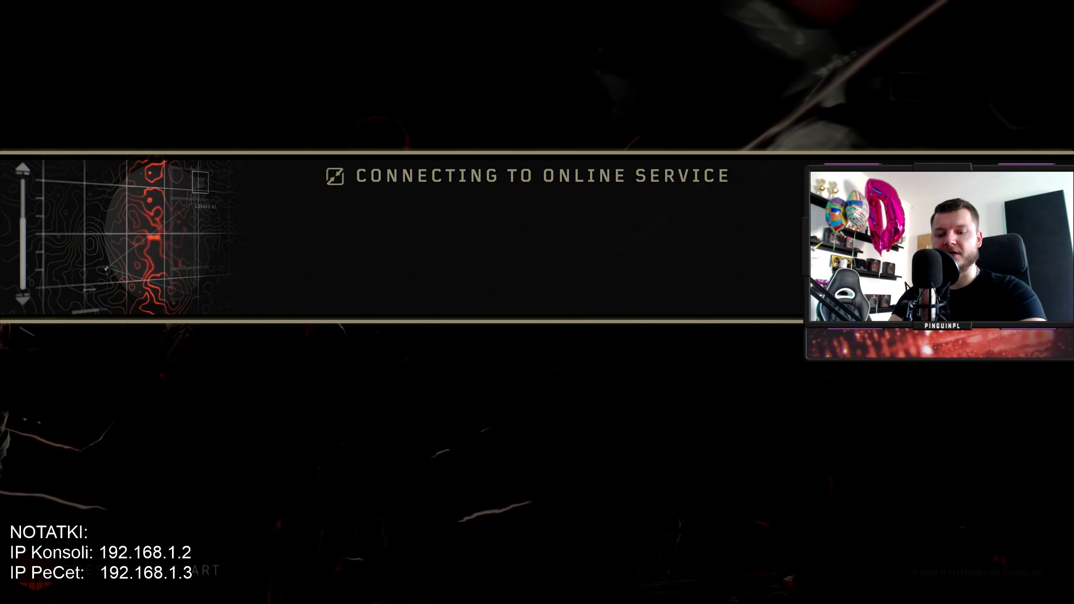
key("Return")
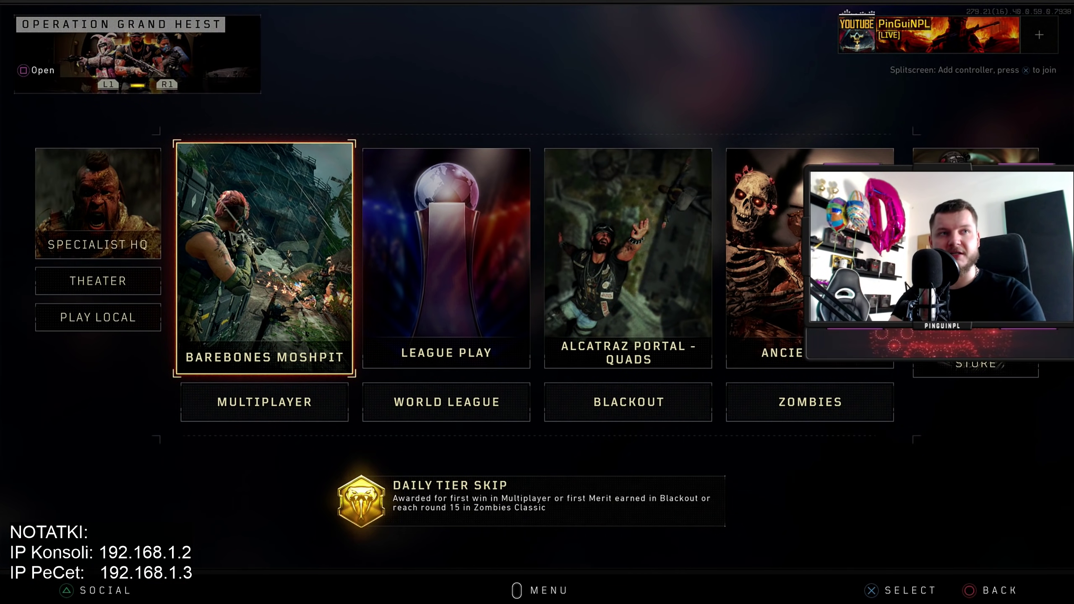
- Open the Network settings in the Black Ops 4 options to check the game's connection details
key("Down")
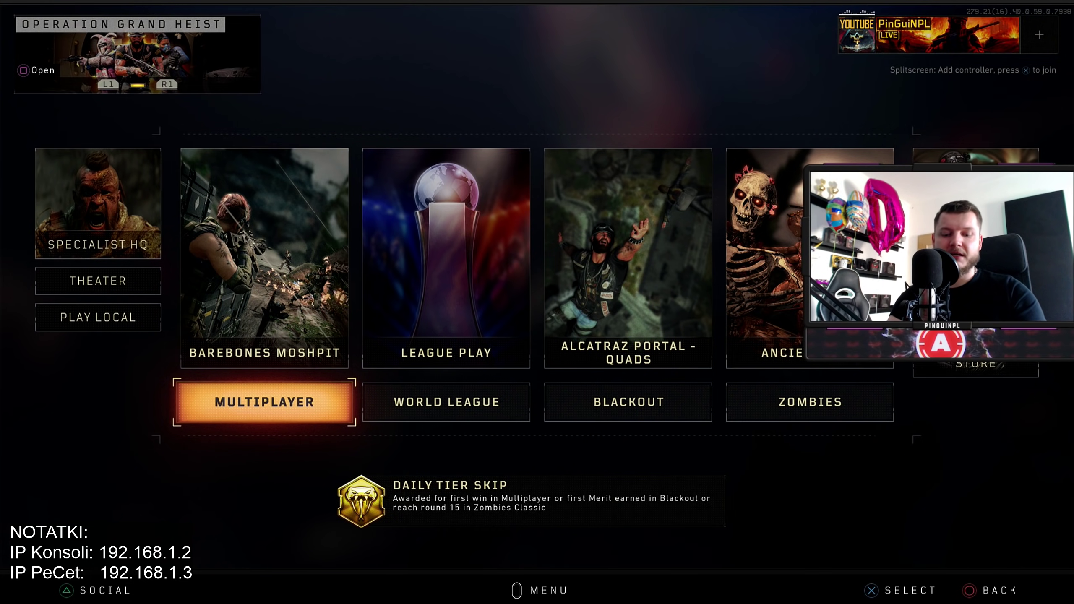
key("Escape")
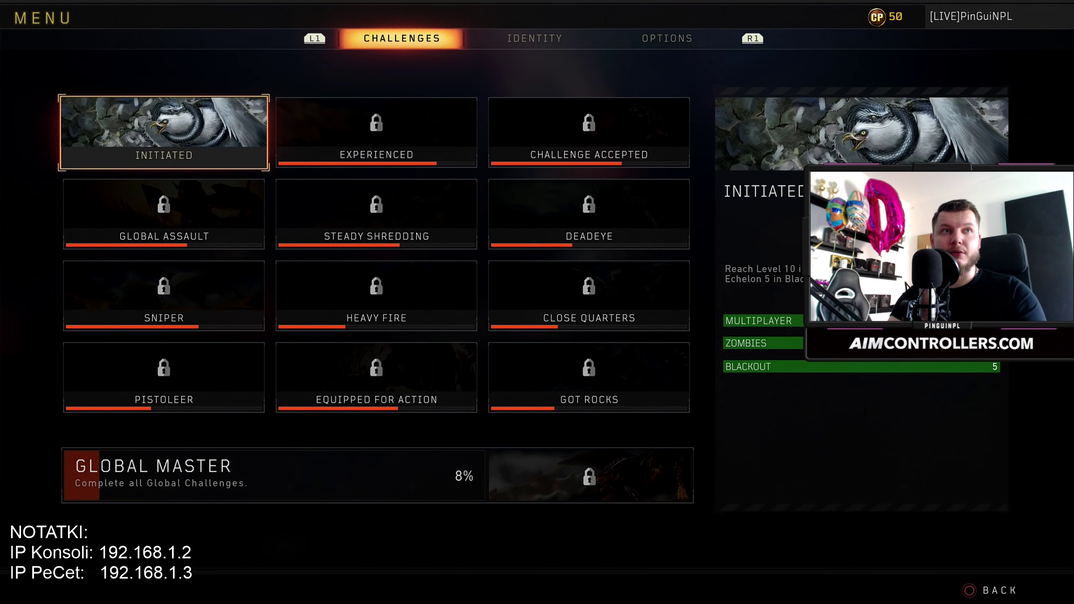
key("e")
key("e")
key("Down")
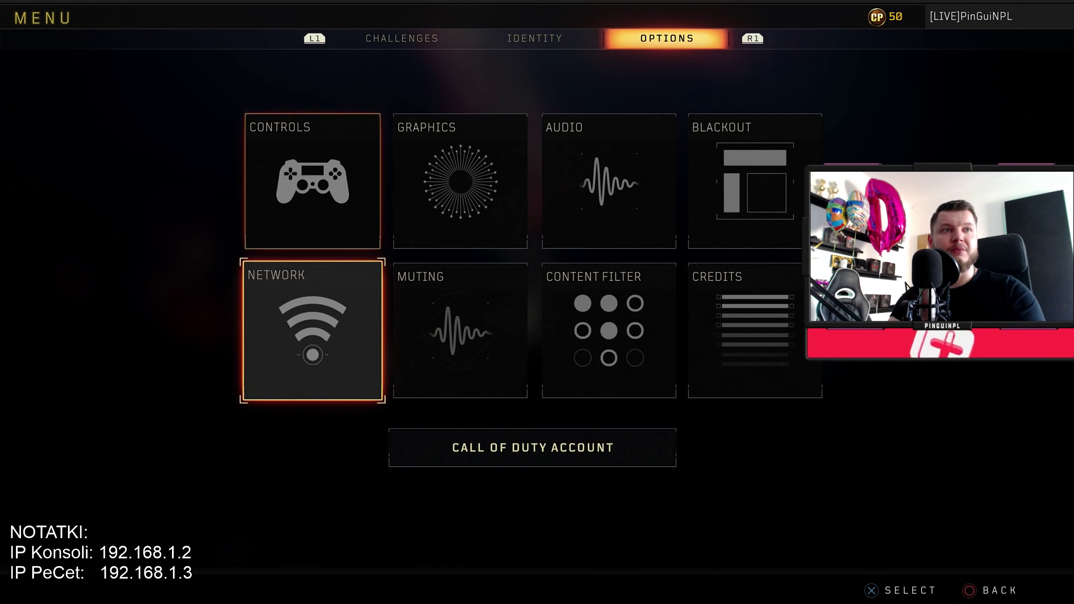
key("Return")
key("Down")
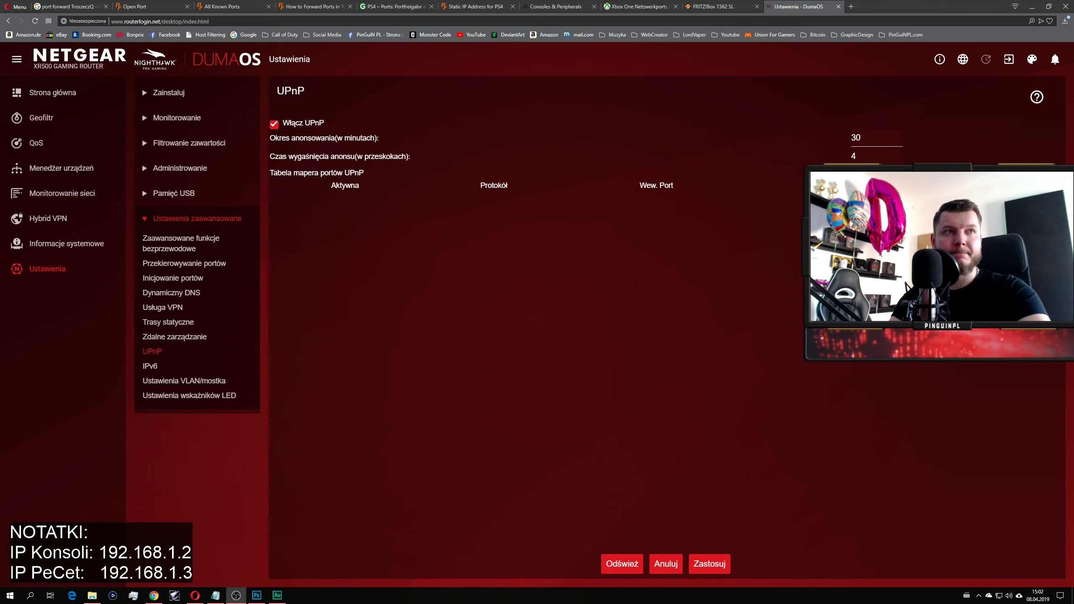
- Switch to the router's UPnP page, refresh the port mapper table and examine the IP address, protocol and ports of its entries
left_click(615, 563)
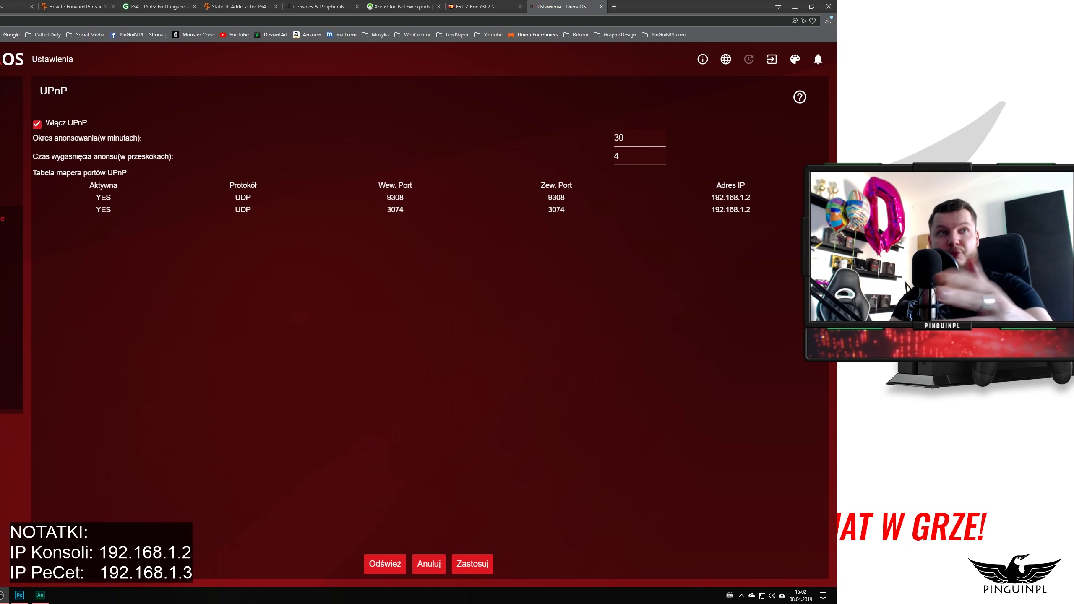
left_click_drag(710, 197, 763, 205)
left_click(764, 206)
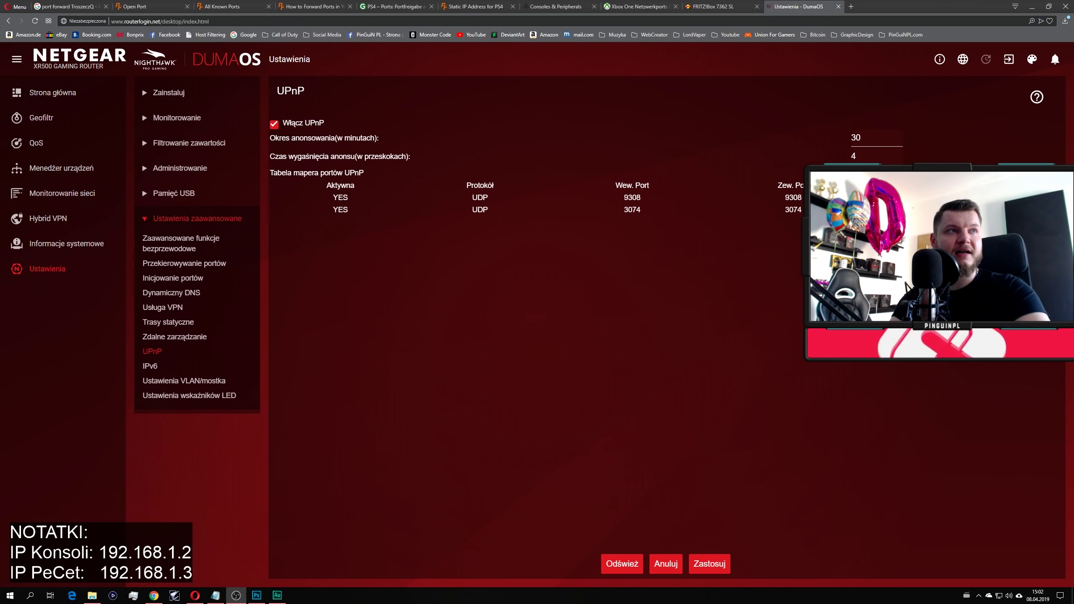
left_click_drag(473, 197, 422, 209)
left_click(519, 248)
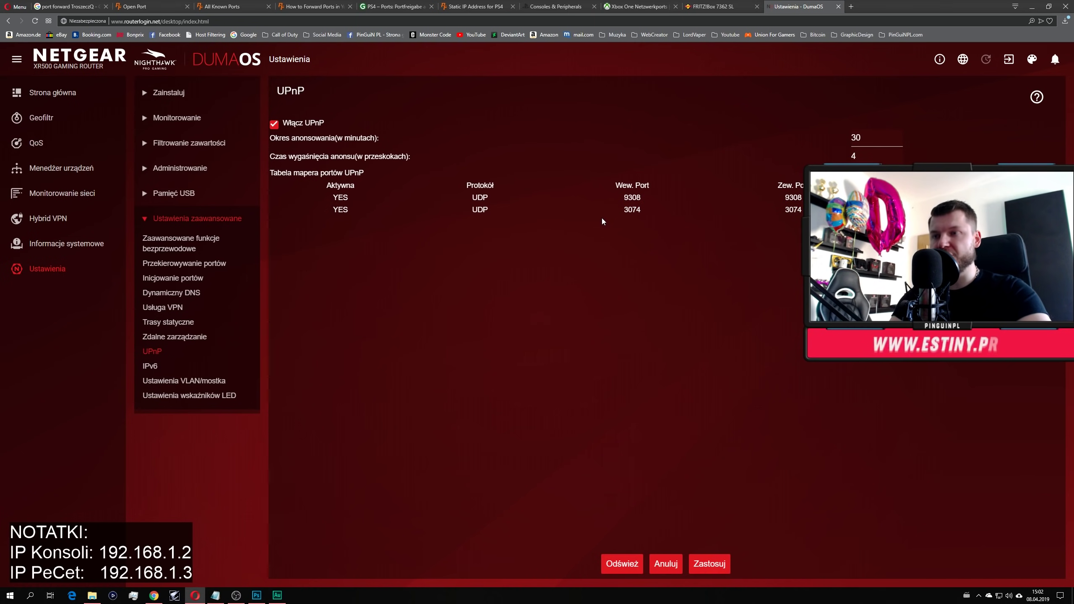
double_click(626, 198)
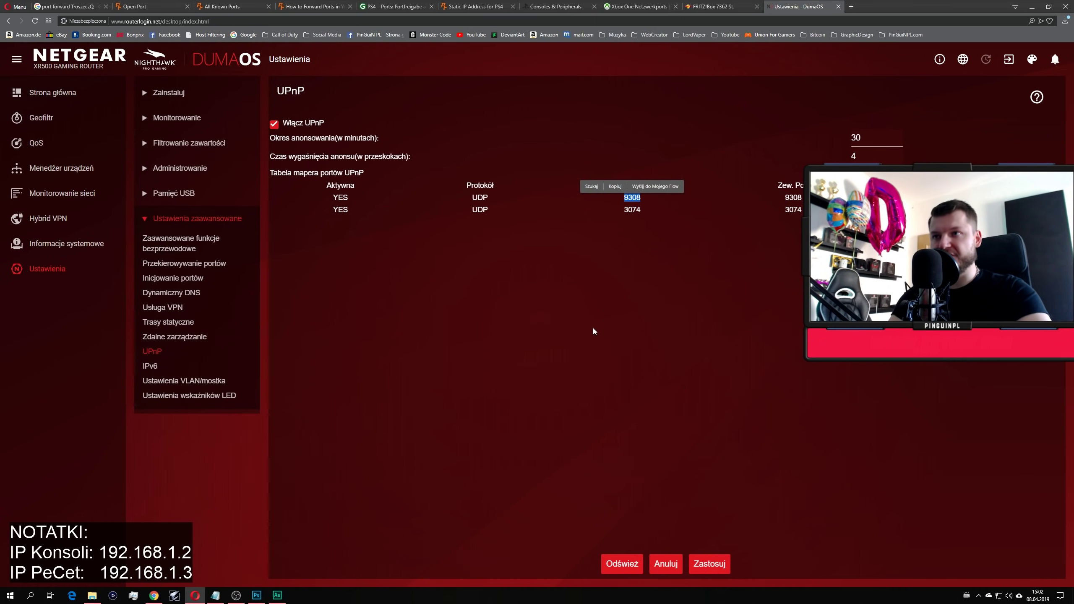
left_click(603, 312)
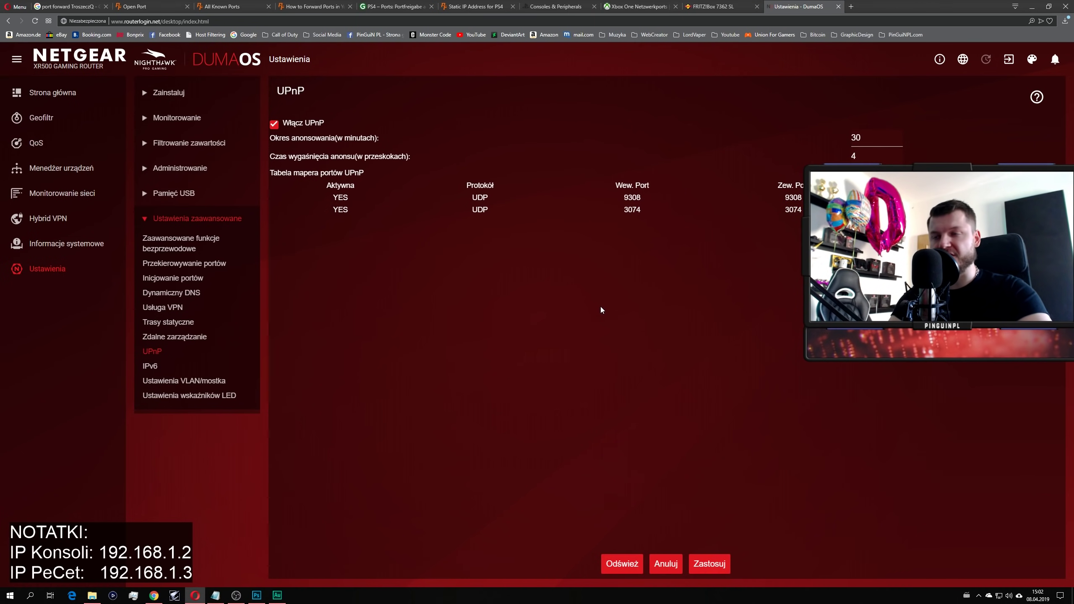
double_click(631, 209)
left_click(489, 438)
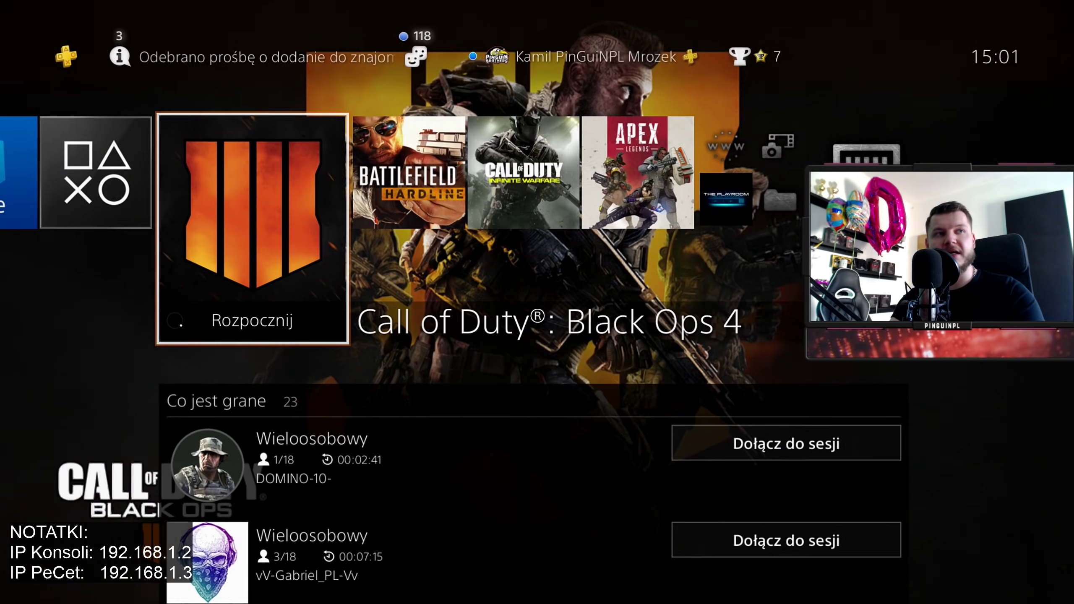
- Go back to the PlayStation's network settings, check the NAT type in the connection status and return to the home screen
key("Up")
key("Right")
key("Left")
key("Return")
key("Down")
key("Down")
key("Down")
key("Return")
key("Return")
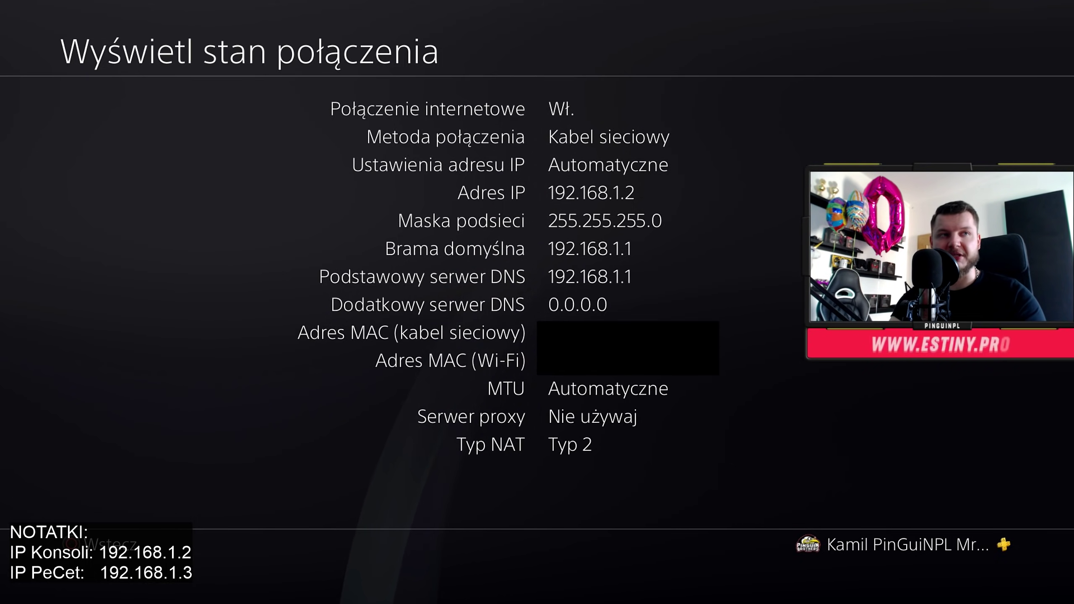
key("Escape")
key("Escape")
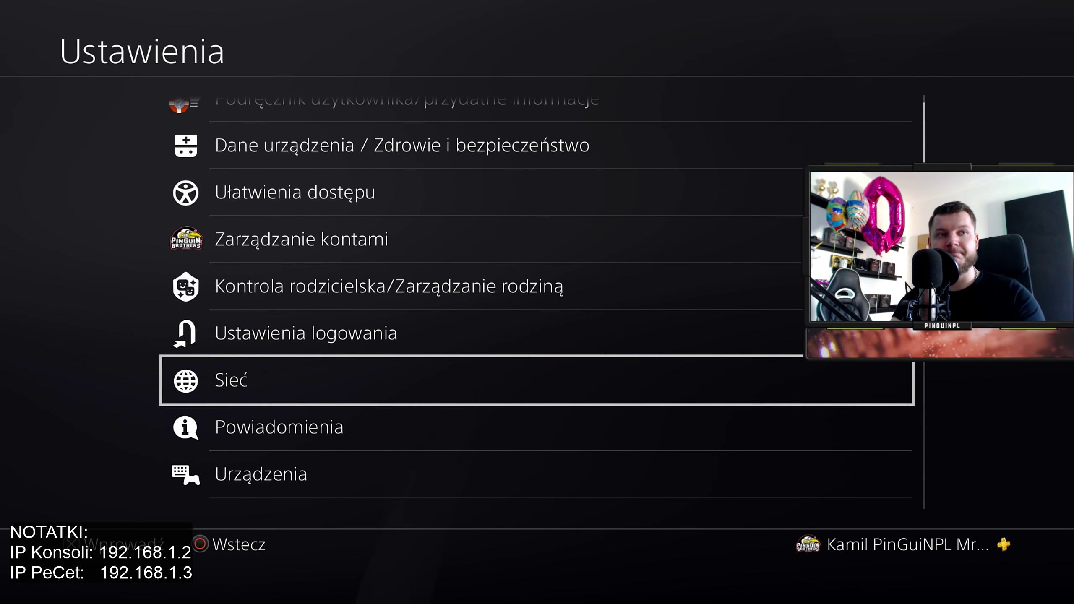
key("Escape")
key("Down")
key("Down")
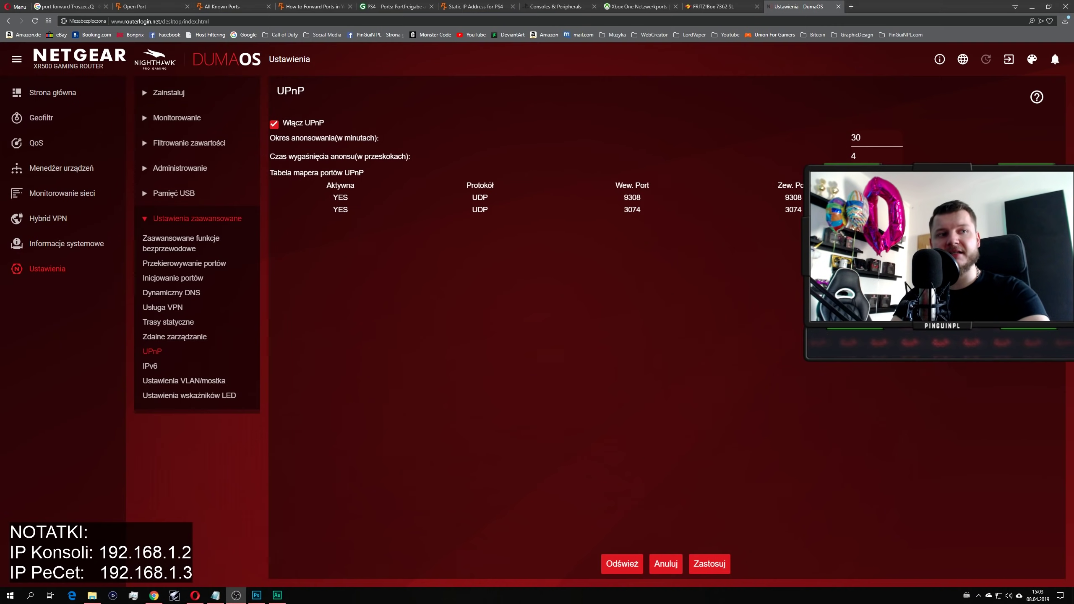
- Disable UPnP on the router's UPnP page and apply the change
left_click(666, 303)
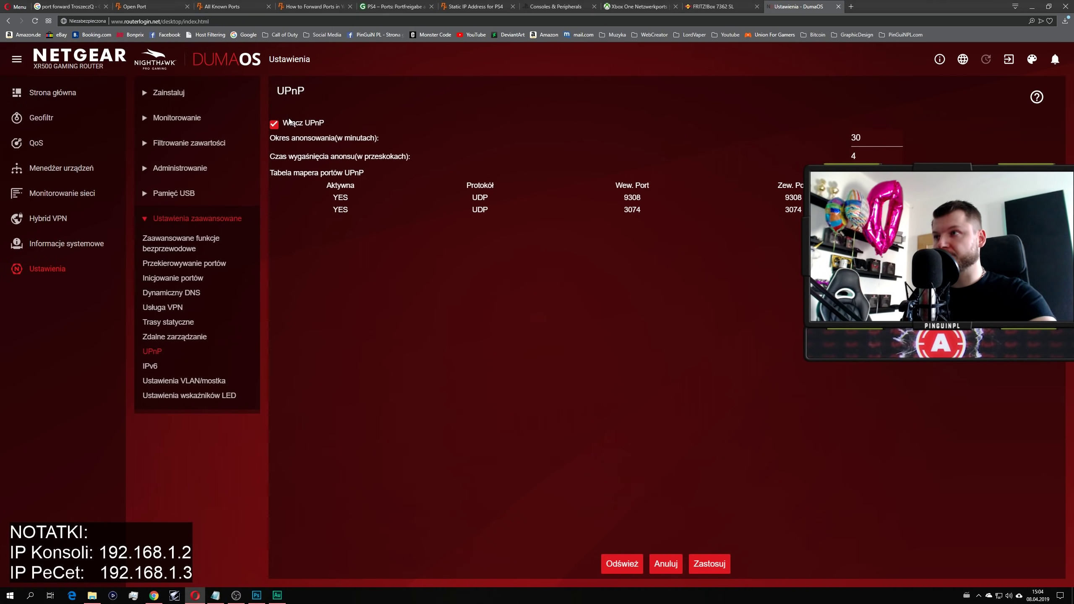
left_click(274, 124)
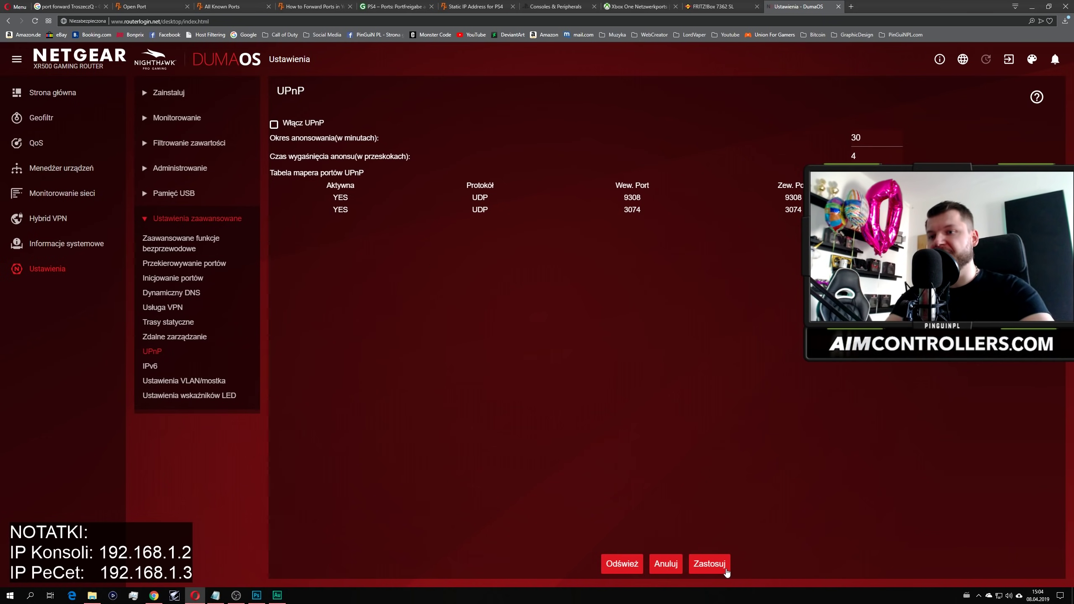
left_click(708, 564)
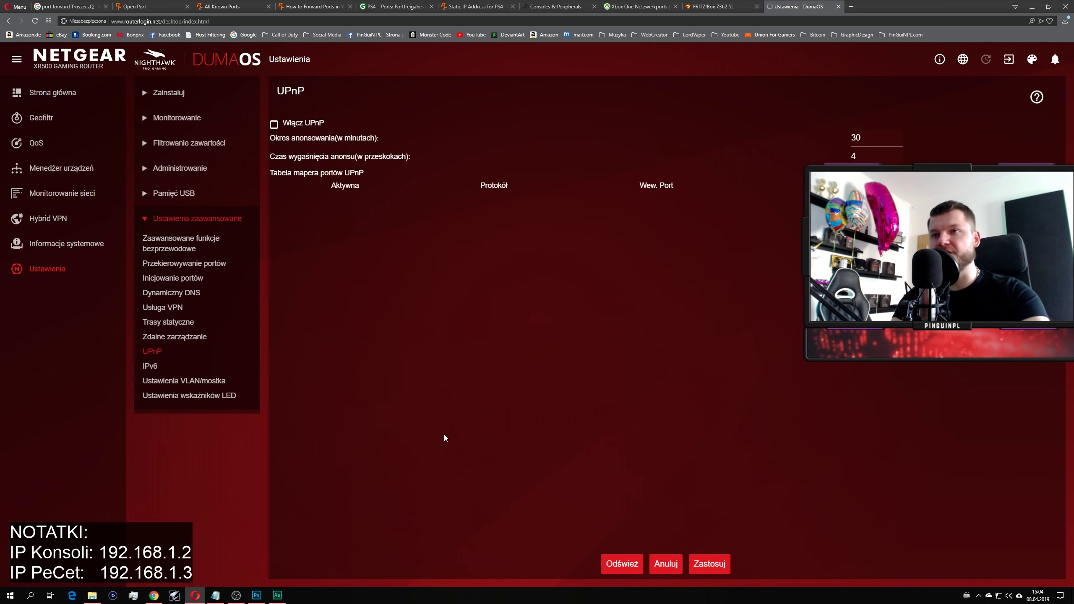
- Start a new port triggering service on the router, named COD UDP with service type UDP
left_click(192, 280)
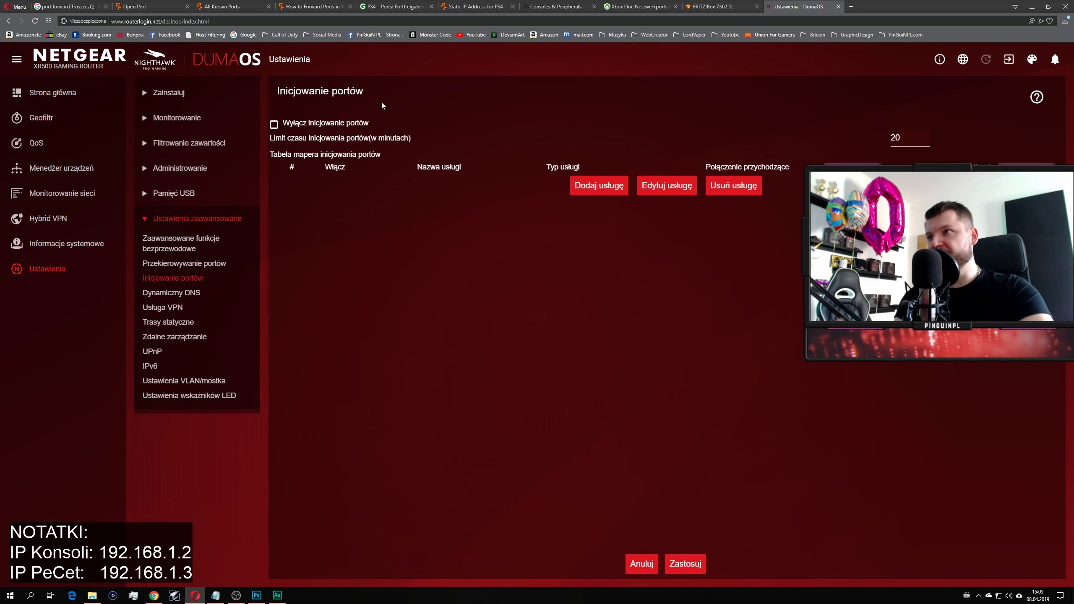
left_click(590, 195)
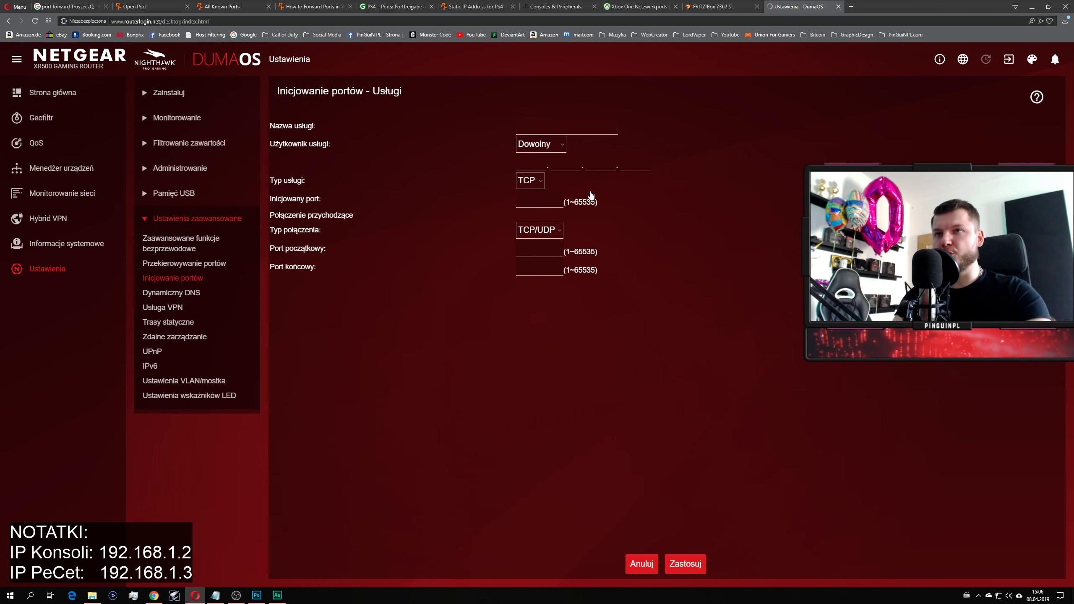
left_click(559, 129)
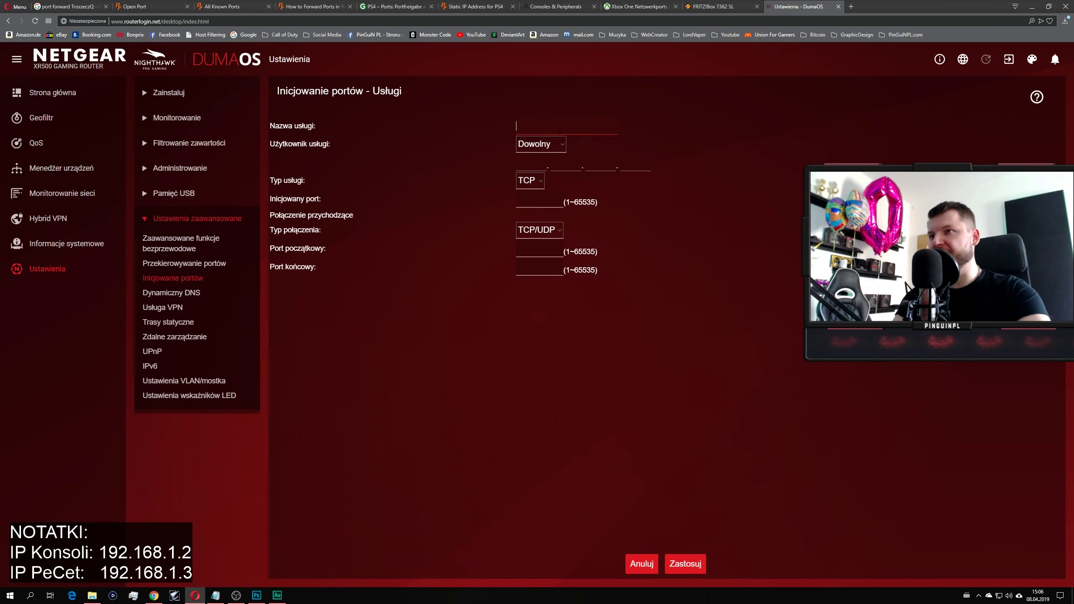
type("COD")
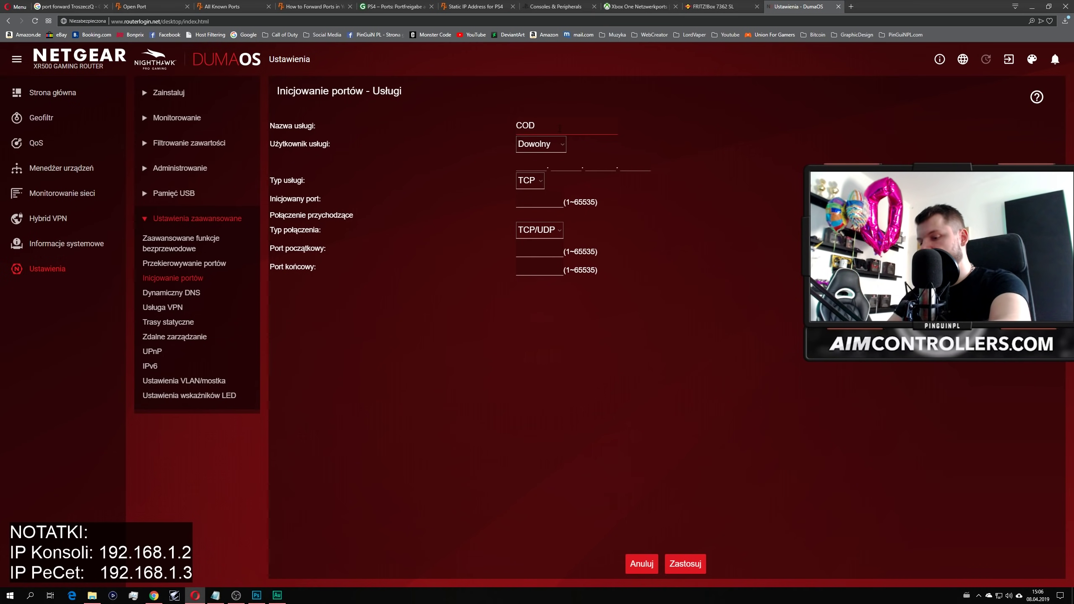
type(" UDP")
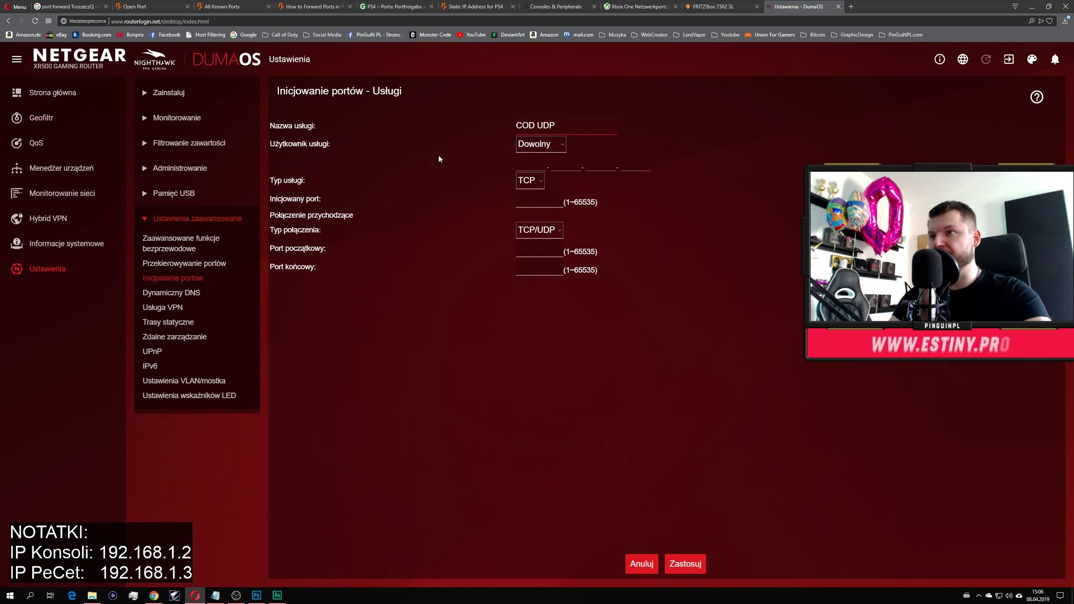
left_click(529, 182)
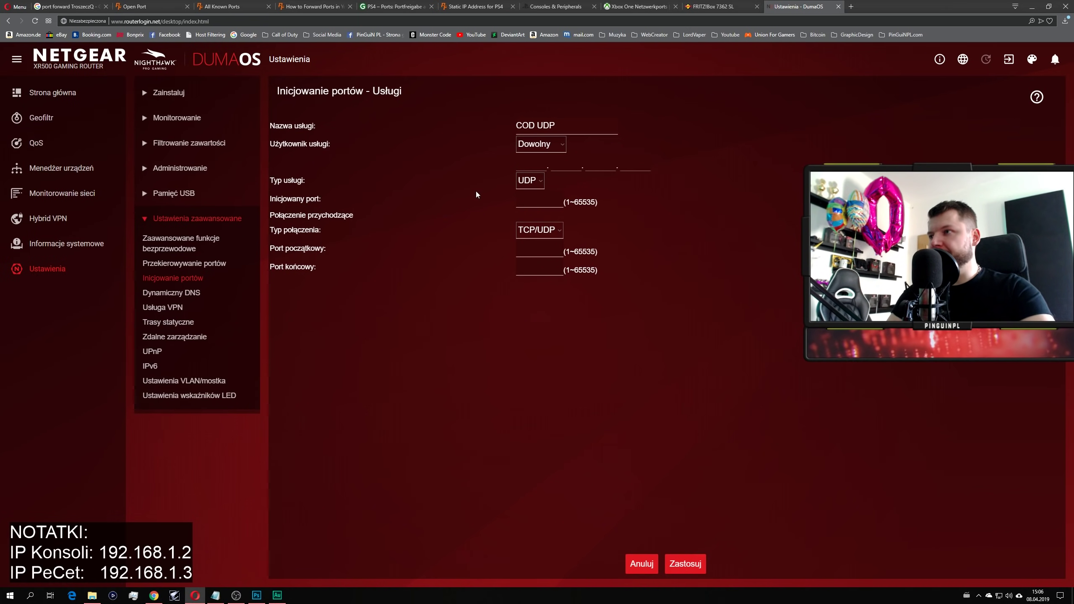
- Restrict the service user to Jeden port with the console's IP address 192.168.1.2
left_click(546, 147)
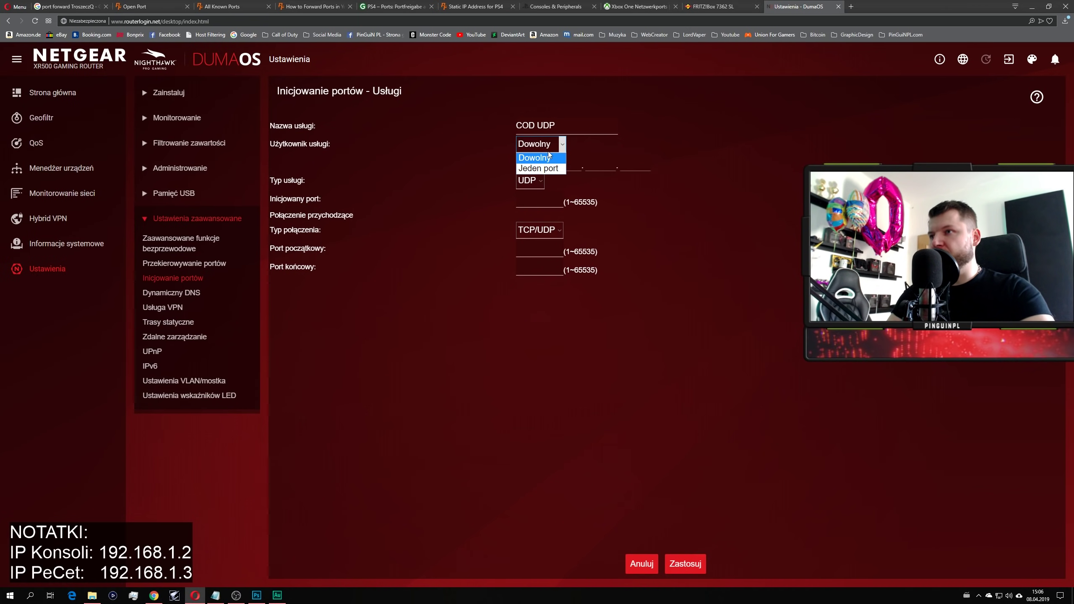
left_click(536, 156)
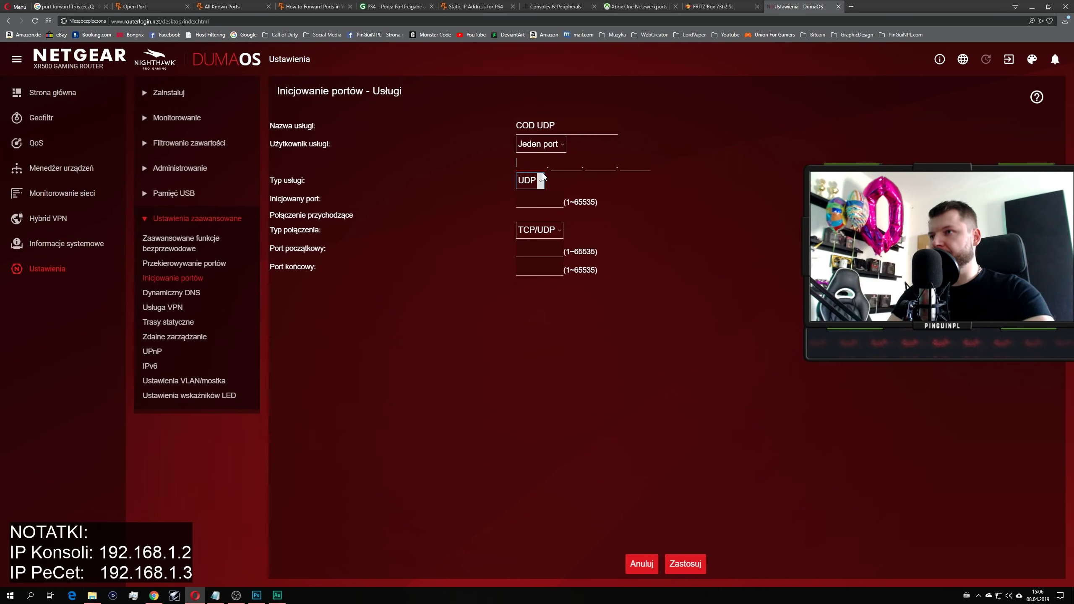
type("192.168.1.")
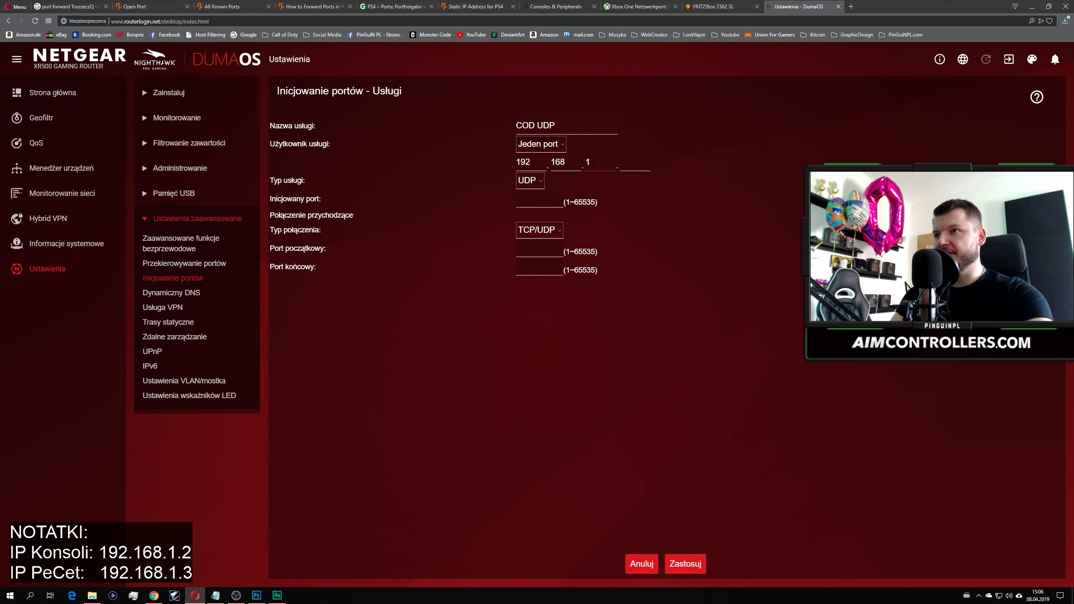
key("Tab")
type("3")
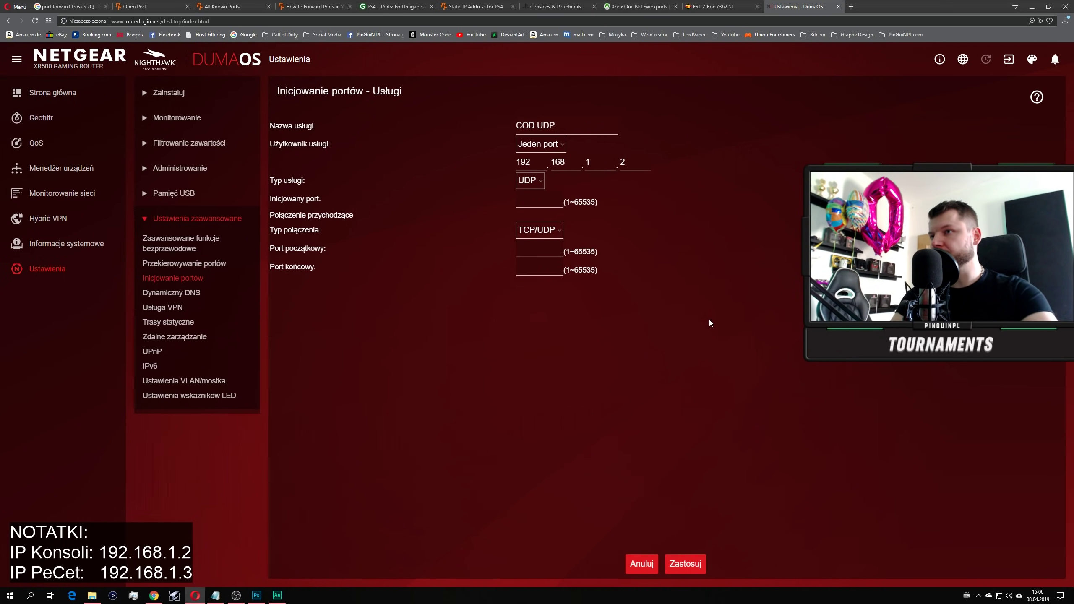
- Set the triggering port to 3074, the incoming connection to TCP/UDP with start and end port 3074, and apply the service
left_click(537, 202)
type("3074")
left_click(538, 234)
left_click(539, 233)
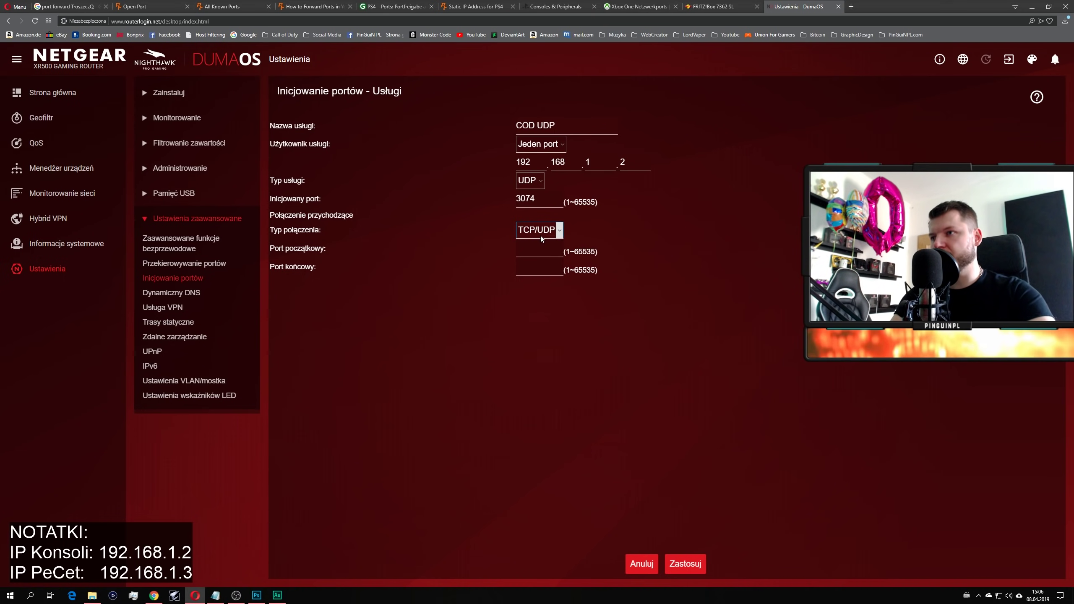
left_click(535, 247)
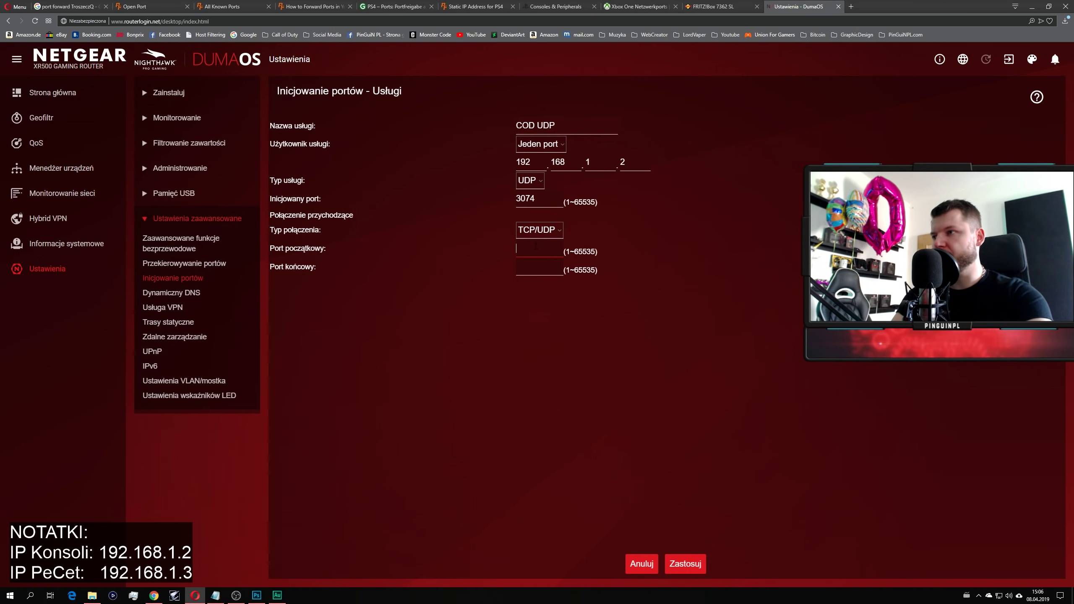
type("3074")
left_click(535, 266)
type("3074")
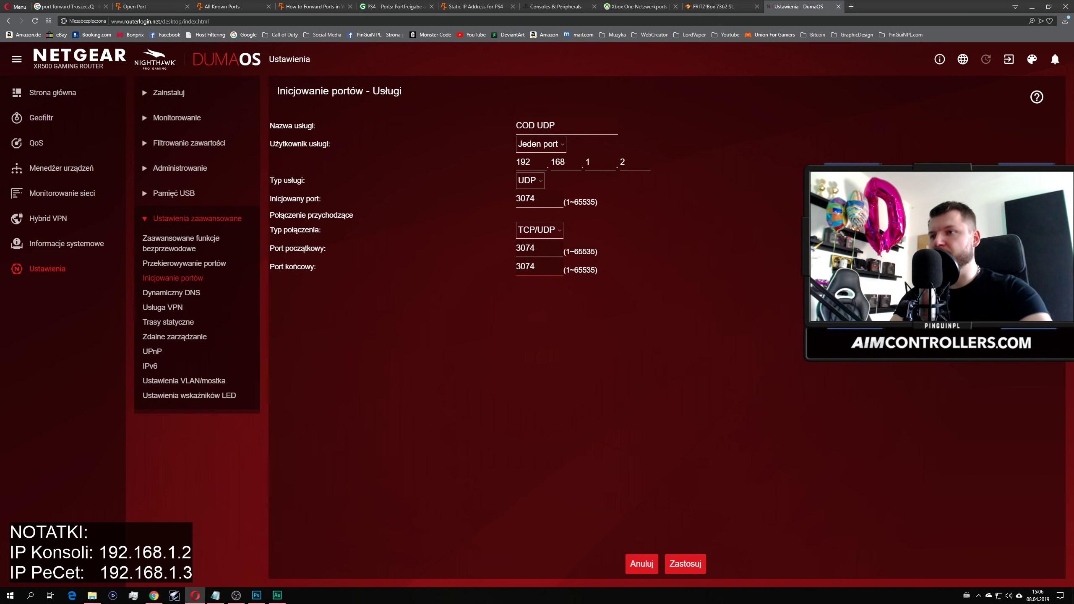
left_click(695, 565)
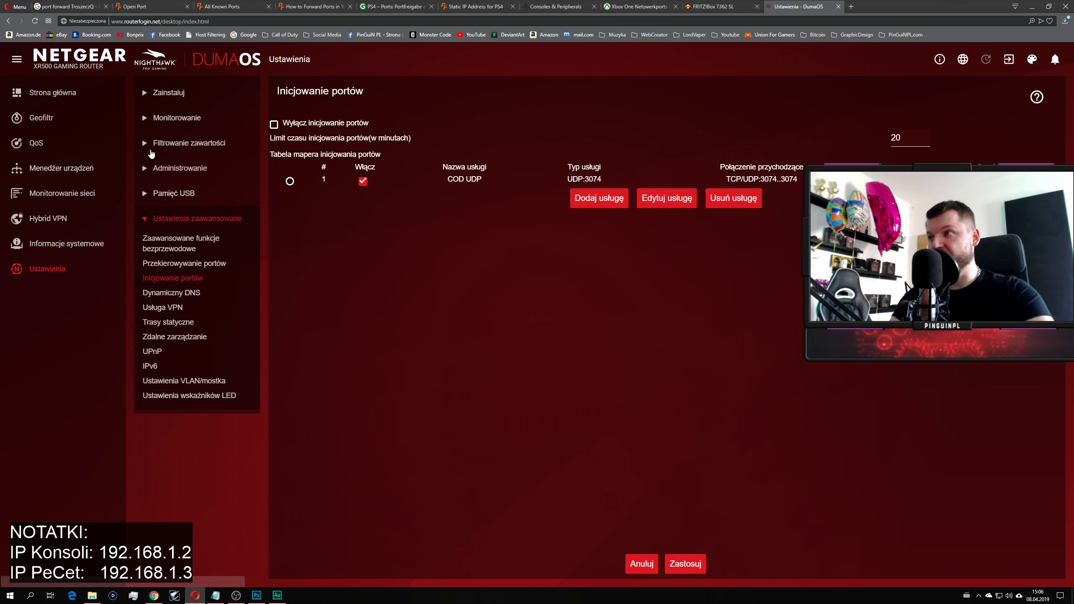
- Check the NAT filtering option in the WAN configuration and the port forwarding list, and return to the port triggering page
left_click(169, 93)
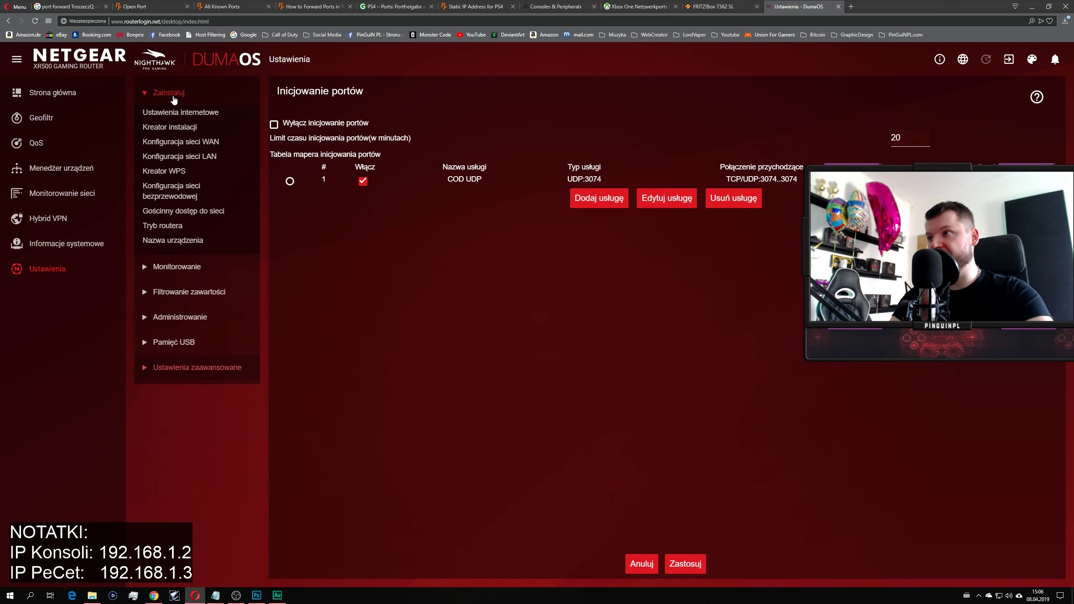
left_click(177, 143)
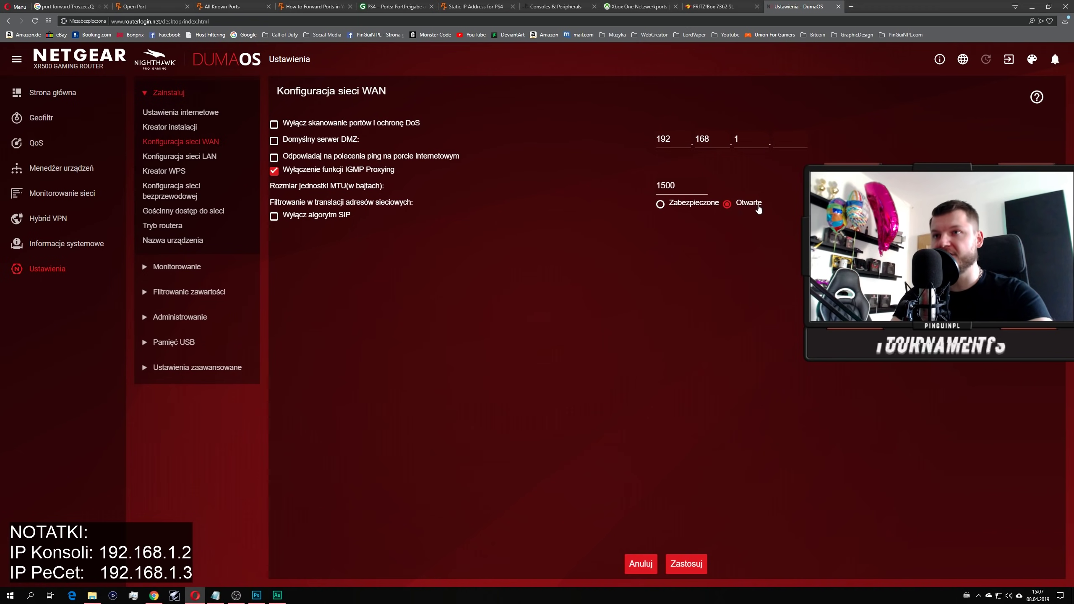
left_click(191, 370)
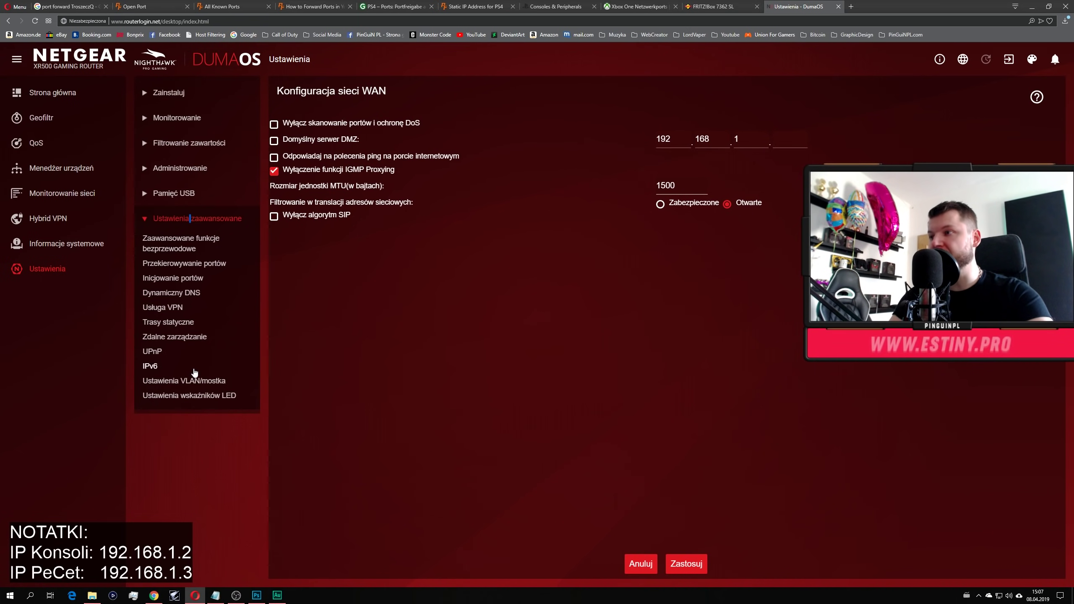
left_click(199, 263)
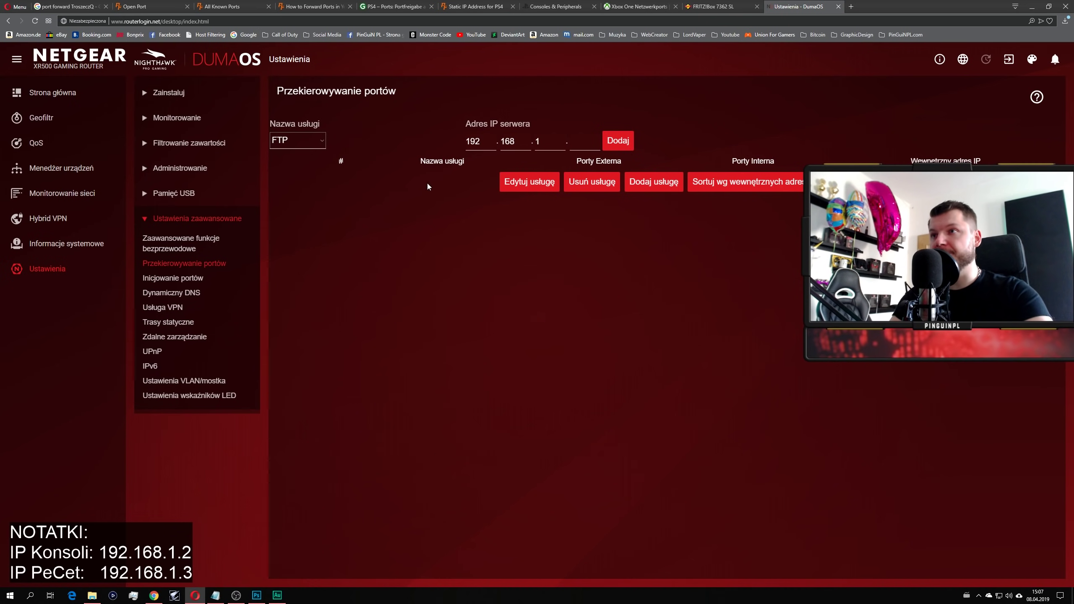
left_click(183, 255)
left_click(184, 277)
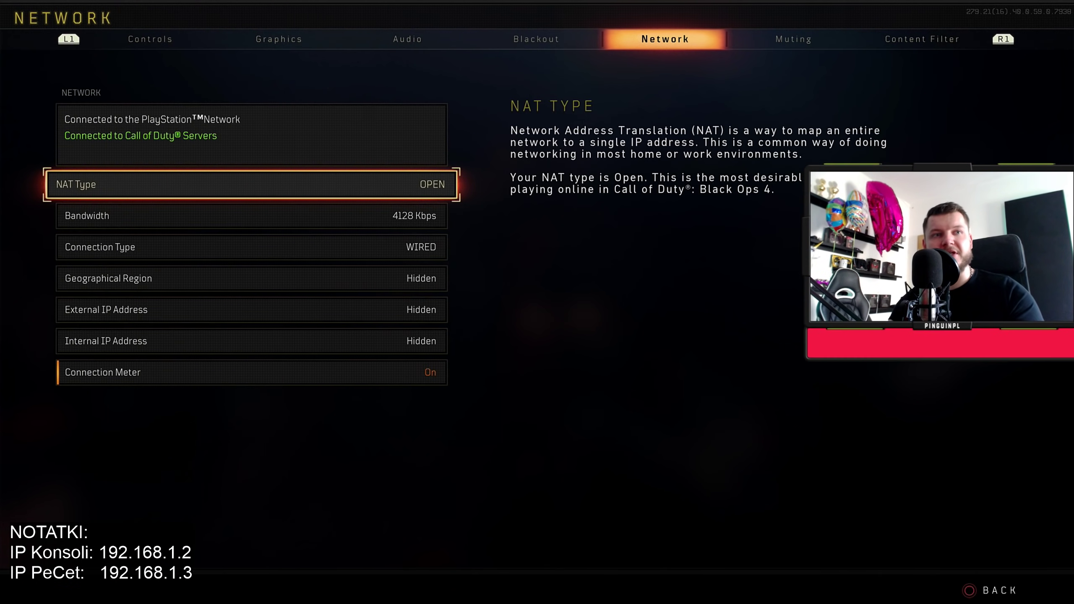
- Leave the Black Ops 4 options, return to the PlayStation home screen and close the game
key("Escape")
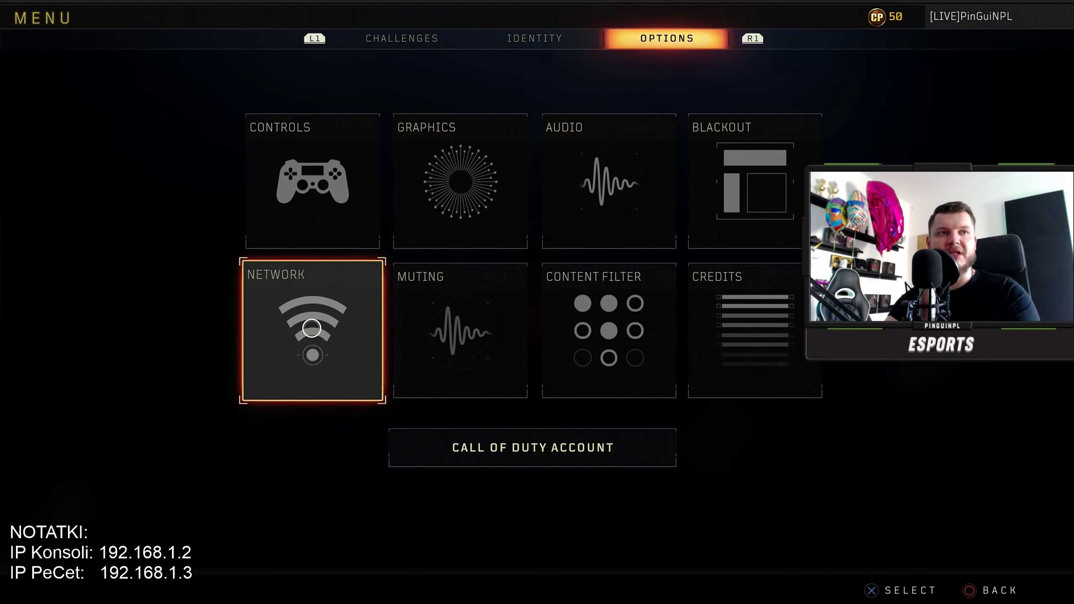
key("super")
key("Menu")
key("Return")
key("Return")
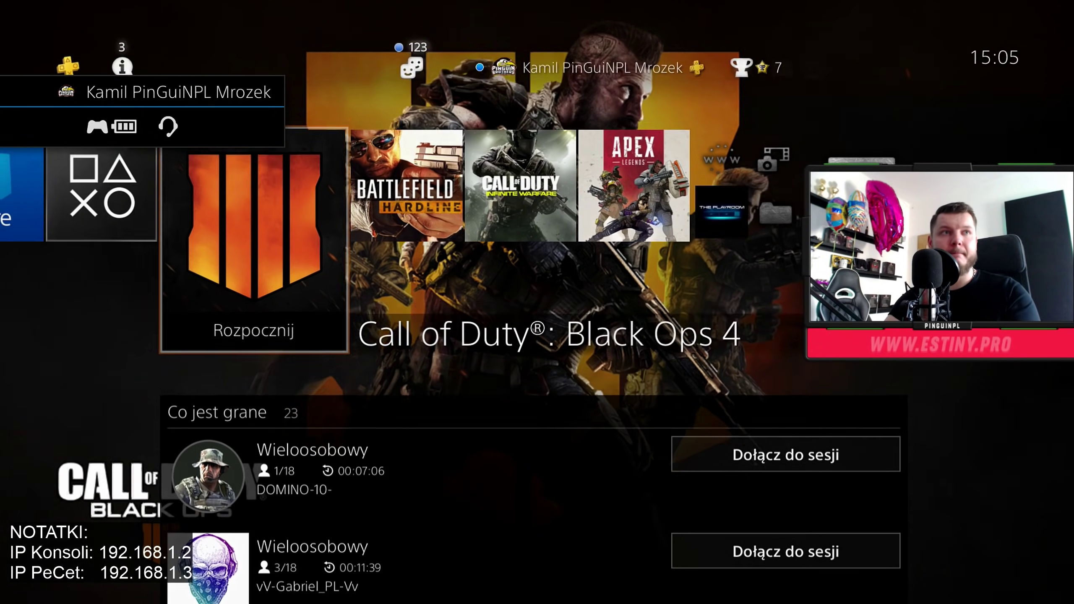
- Start Black Ops 4 again from the PlayStation home screen and proceed to its main menu
key("Up")
key("Left")
key("Return")
key("Down")
key("Down")
key("Down")
key("Return")
key("Down")
key("Down")
key("Return")
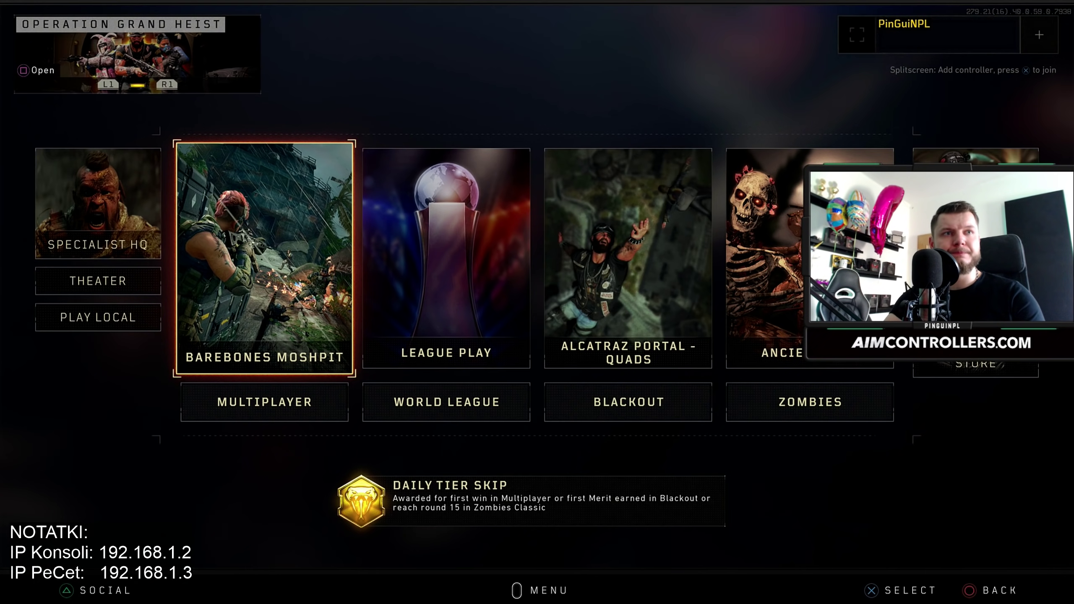
- Open the Network settings in the Black Ops 4 options to check the NAT type with port triggering active
key("Escape")
key("Right")
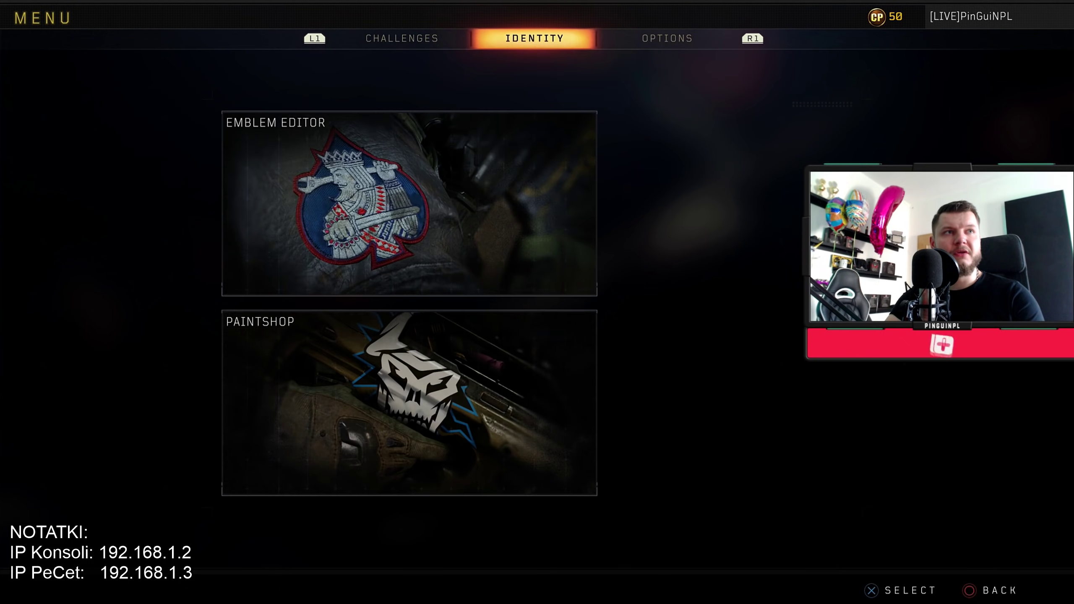
key("Right")
key("Down")
key("Return")
key("Down")
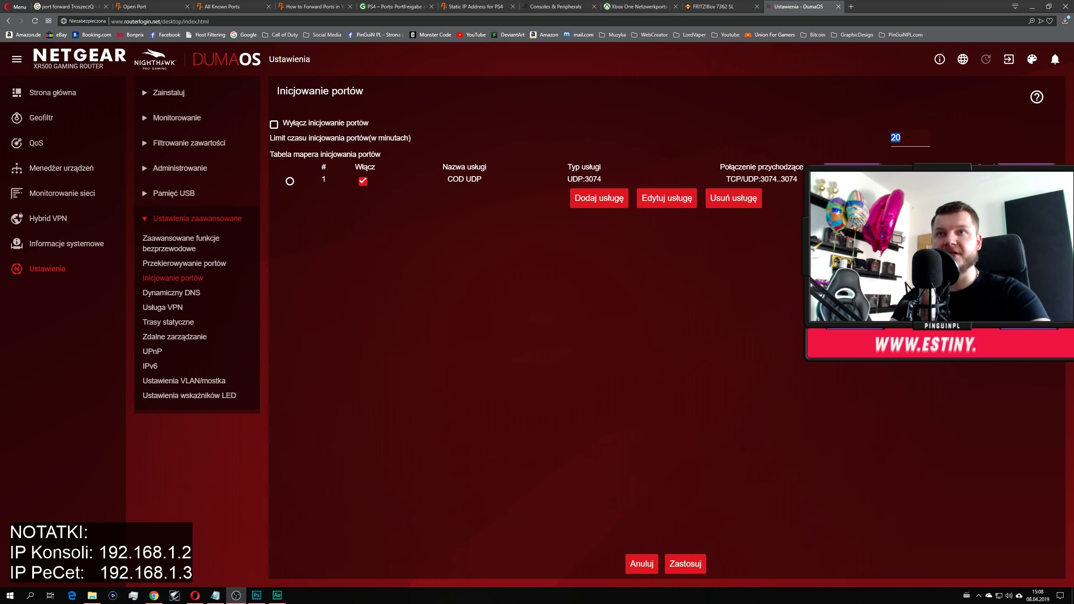
double_click(891, 138)
left_click(777, 300)
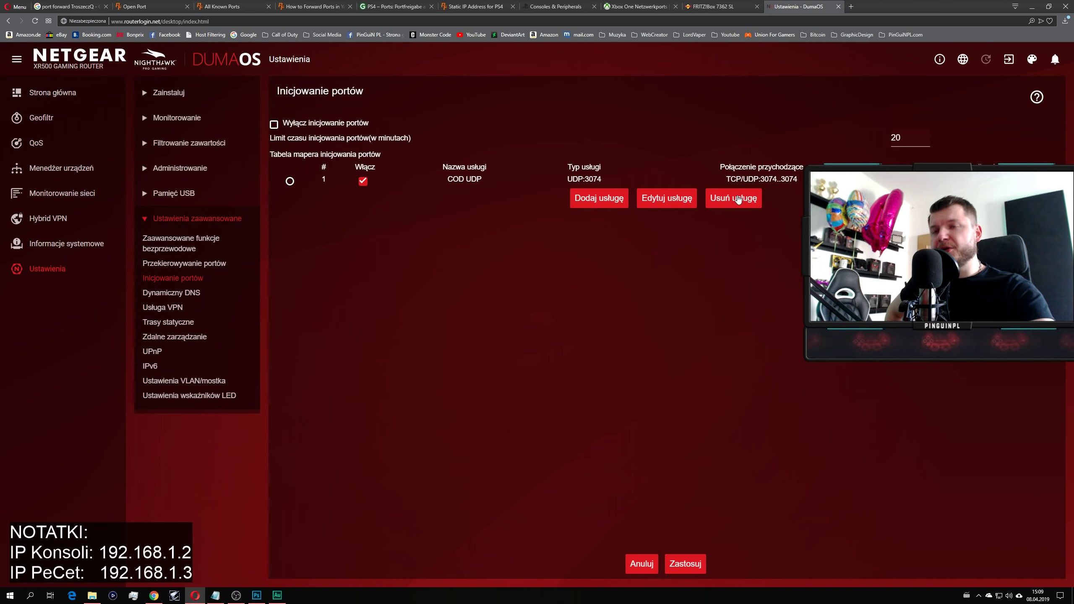
left_click(583, 207)
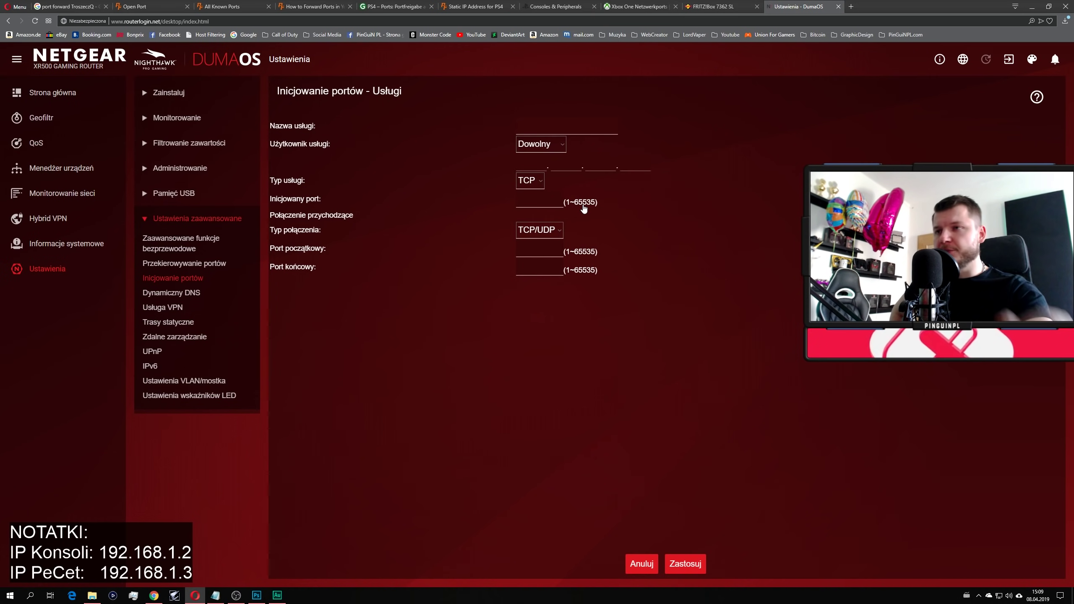
left_click(523, 205)
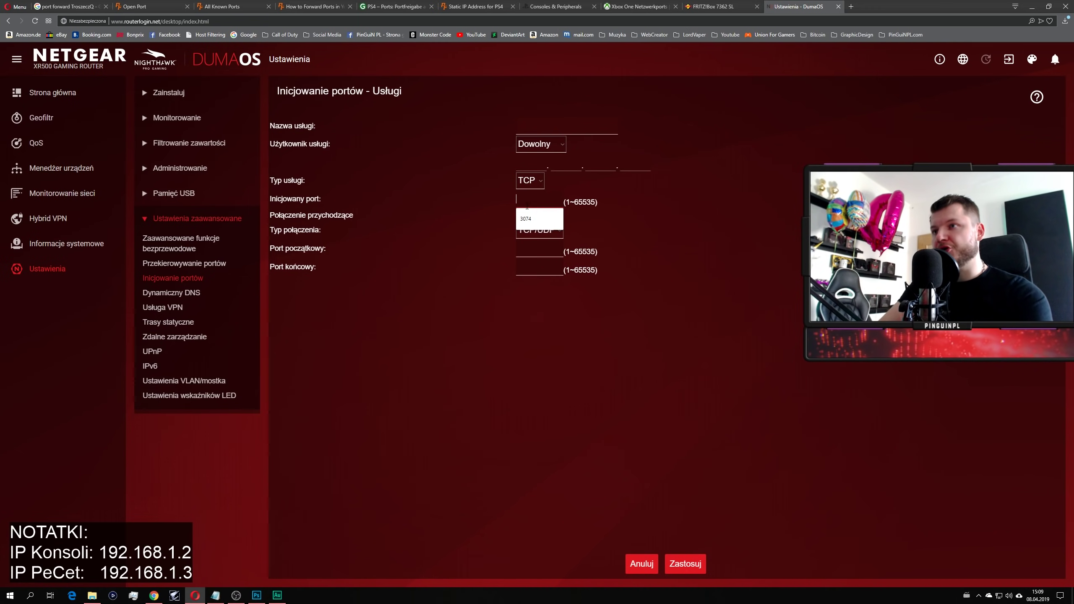
type("3074")
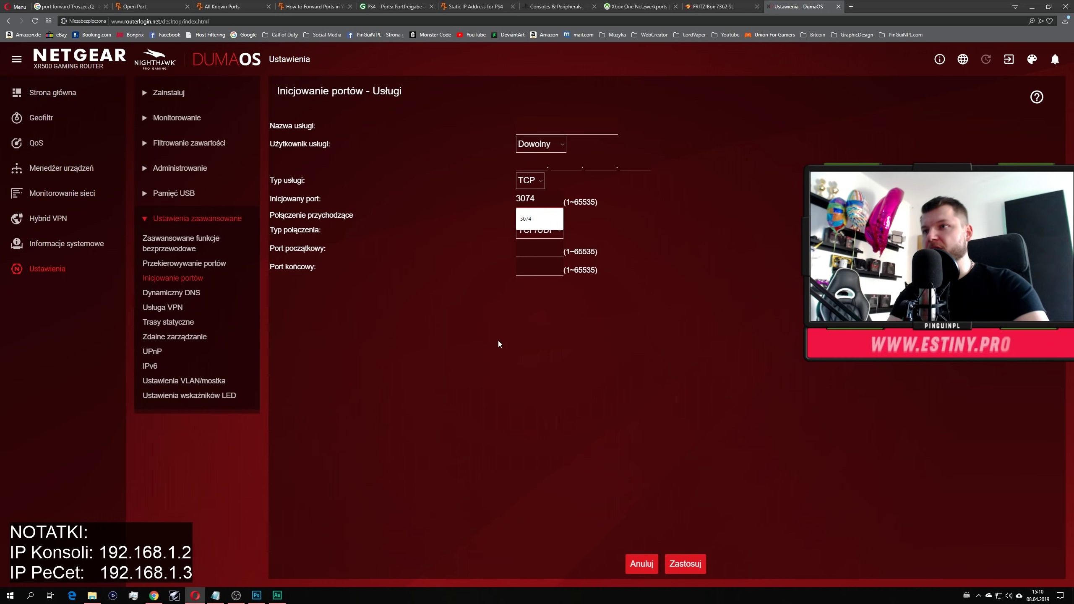
left_click(490, 353)
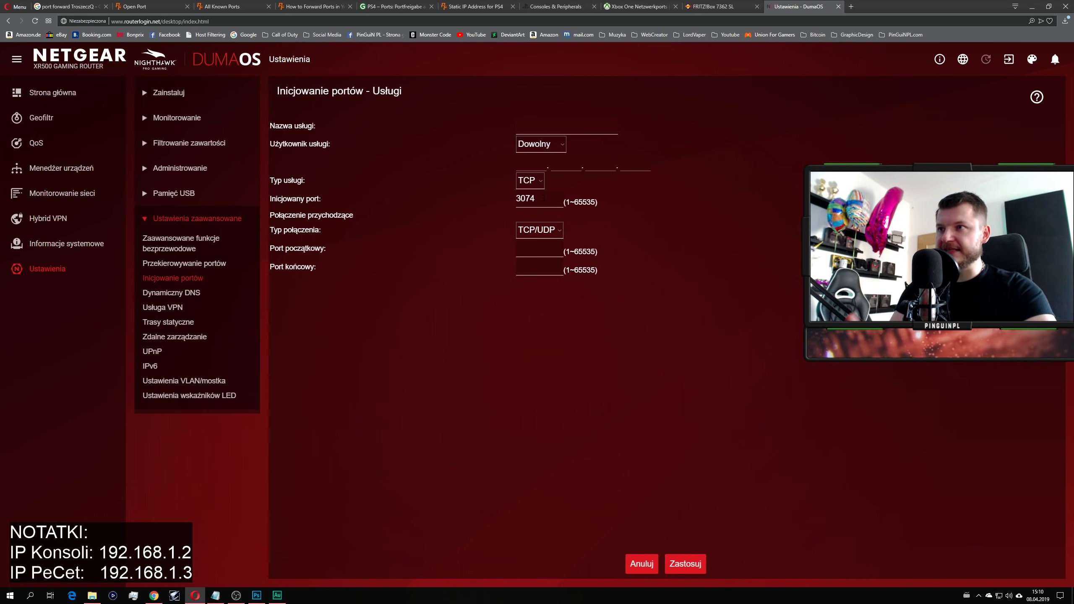
left_click(638, 565)
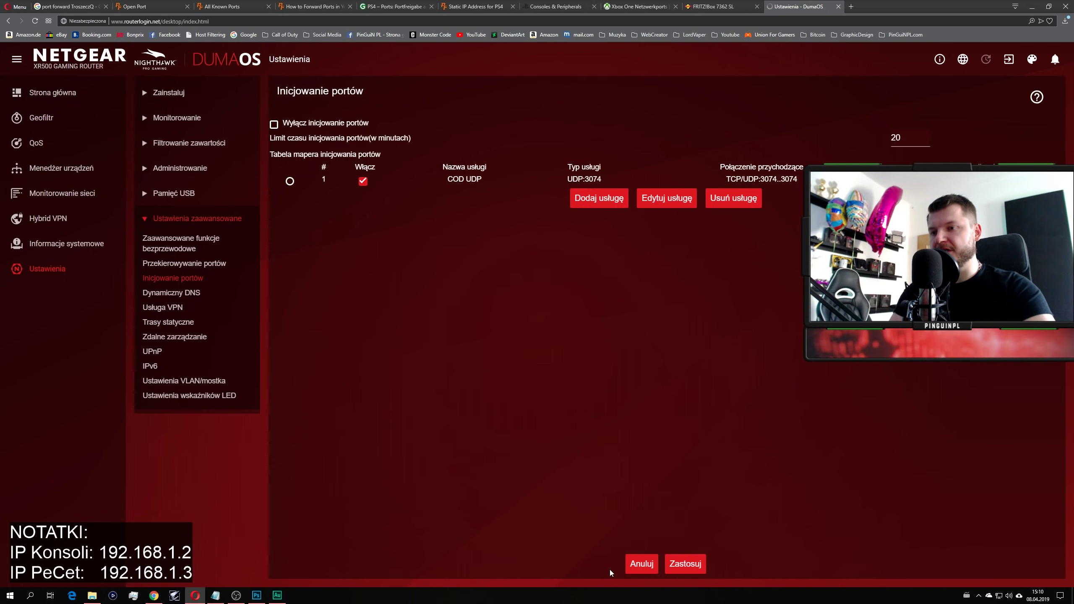
left_click(274, 126)
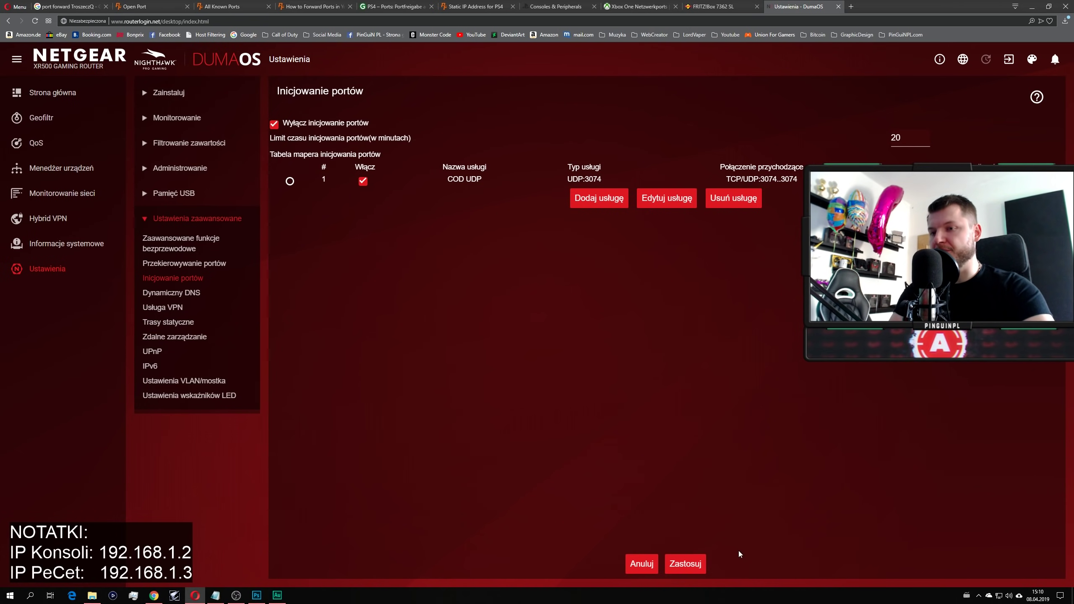
left_click(276, 125)
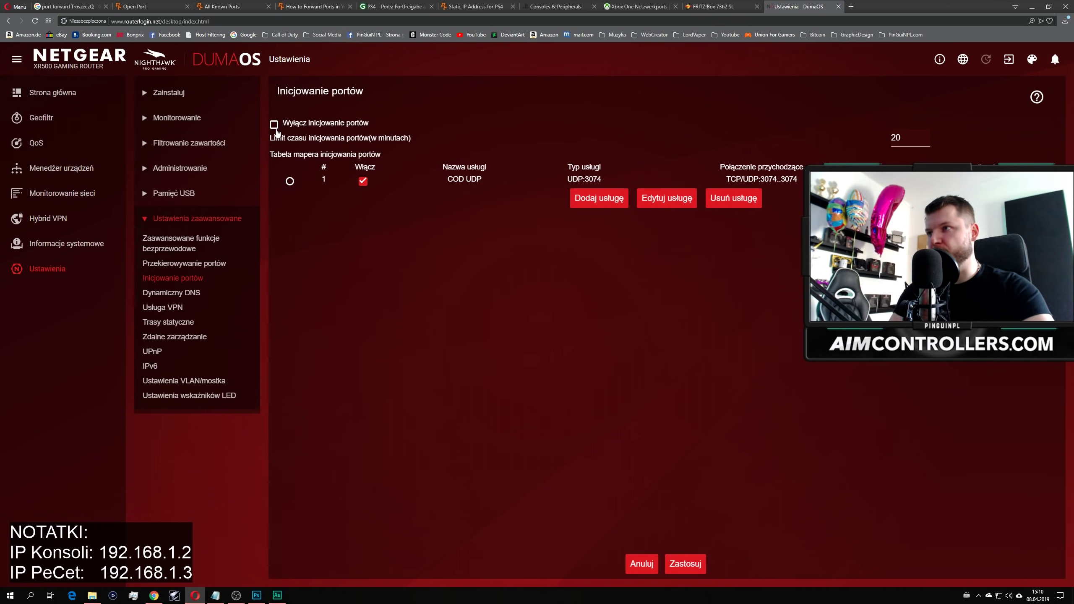
- Delete the COD UDP port triggering service, check that UPnP is off and return to the port triggering page
left_click(732, 199)
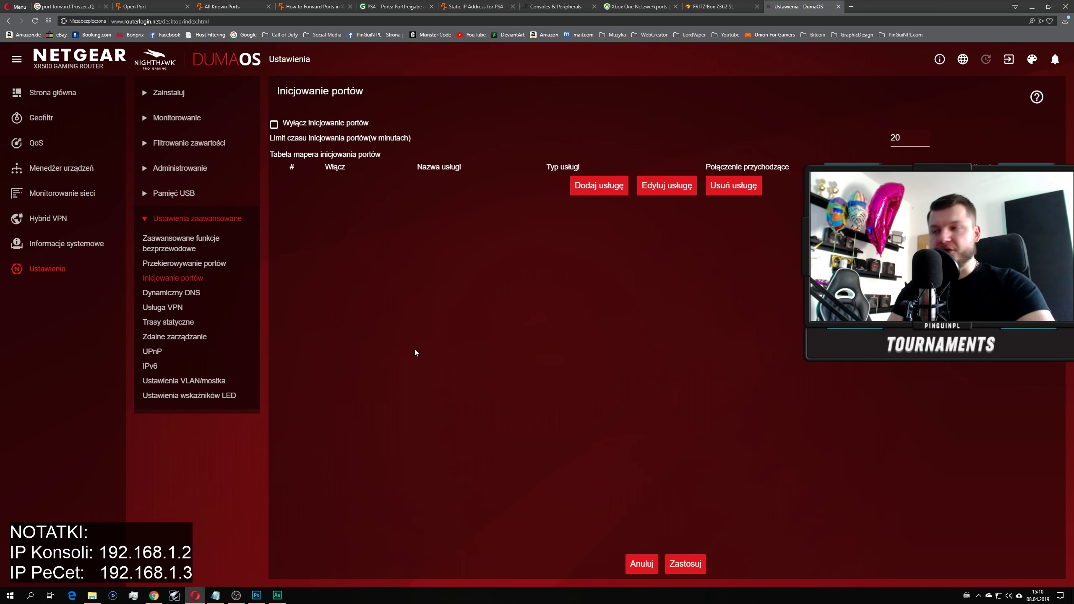
left_click(153, 352)
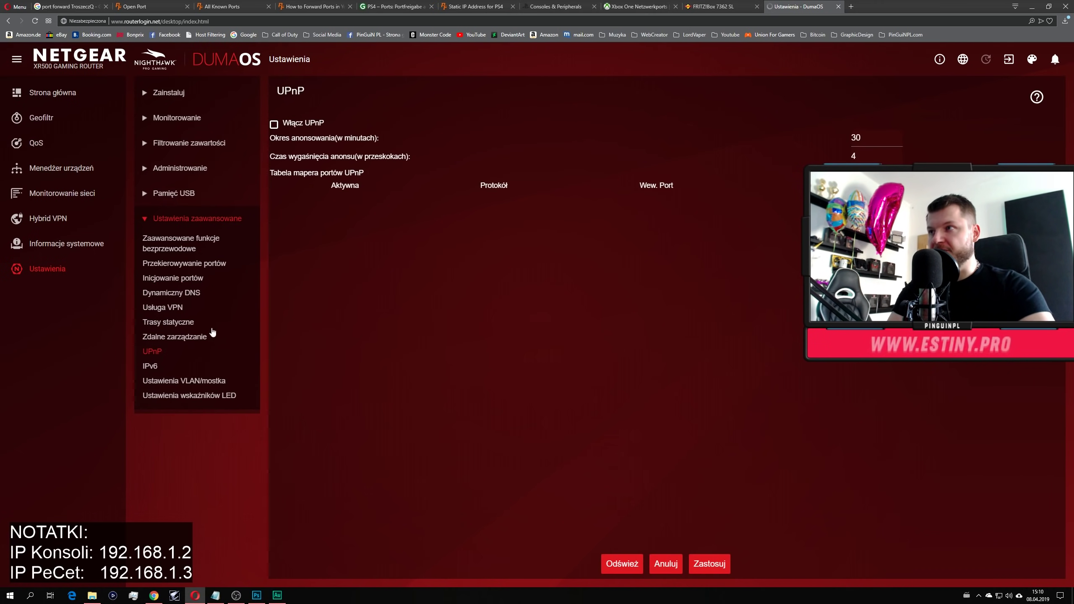
left_click(175, 274)
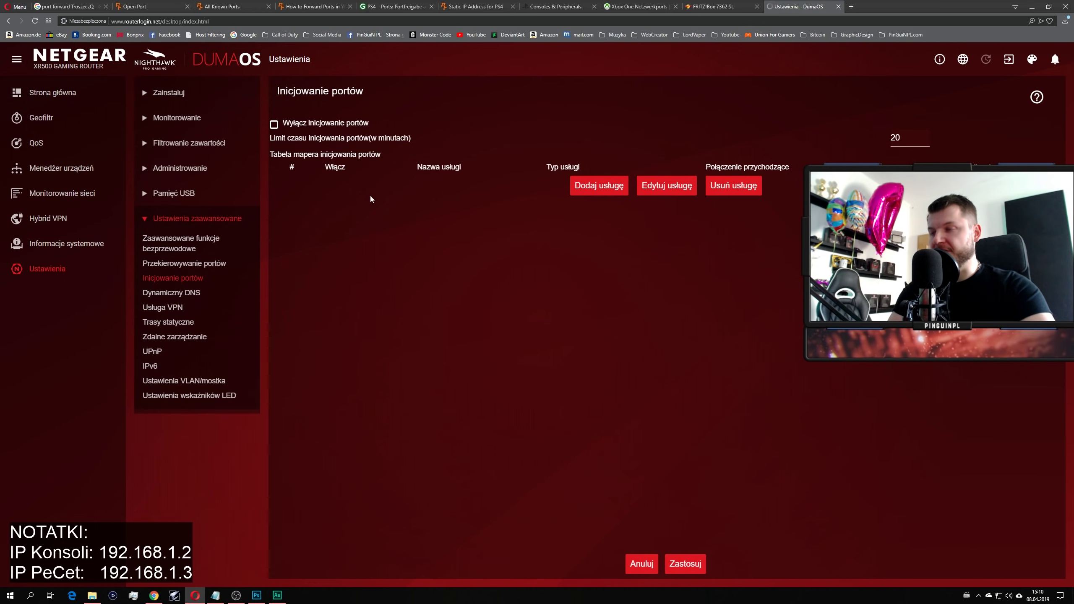
- Check the port forwarding list and review the NAT filtering setting in the router's WAN setup
left_click(178, 263)
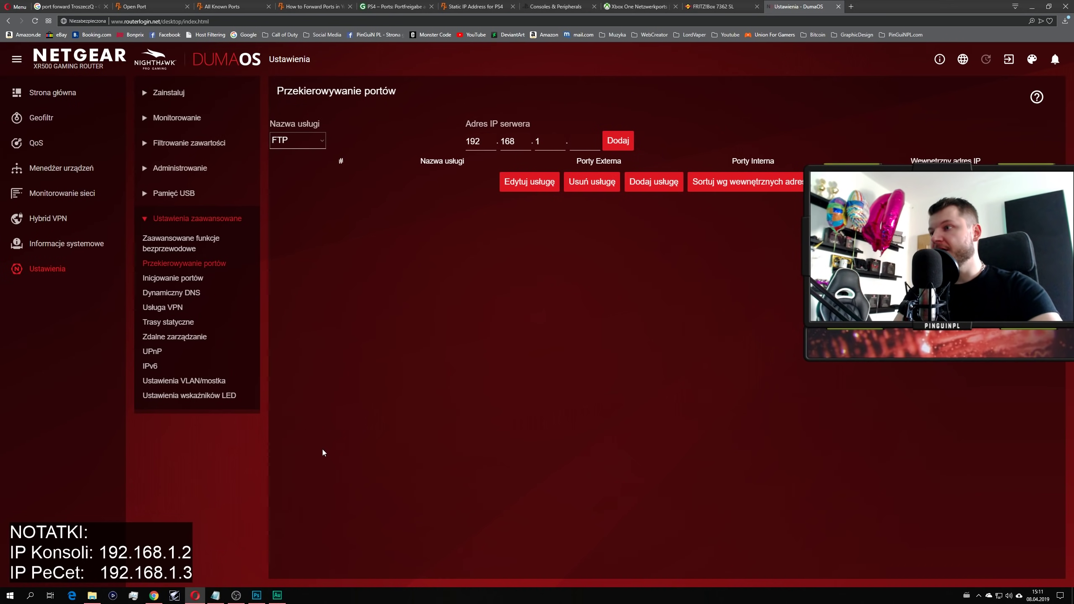
left_click(167, 93)
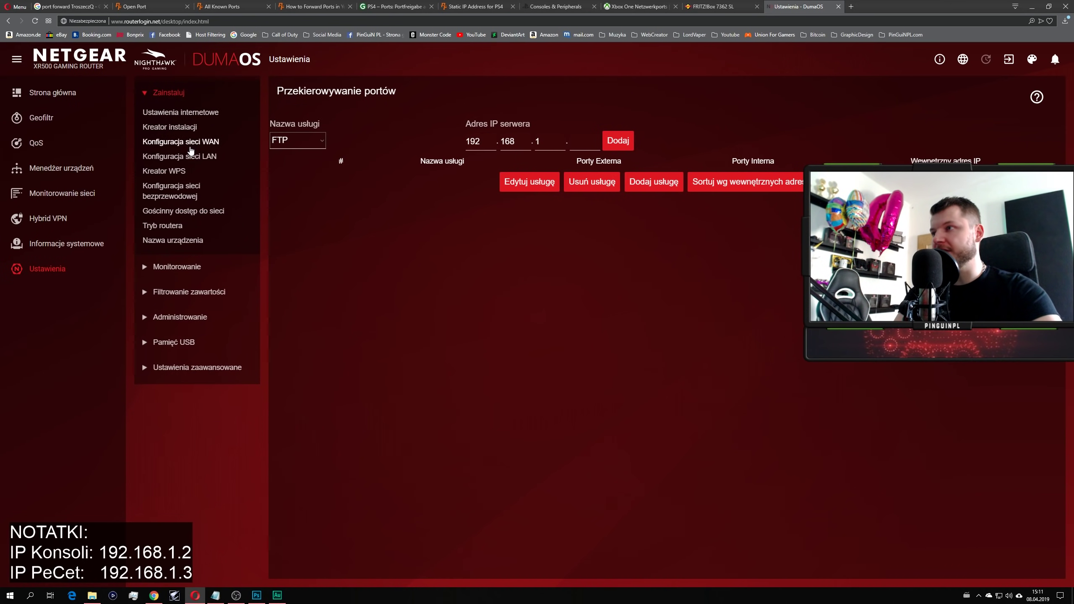
left_click(185, 147)
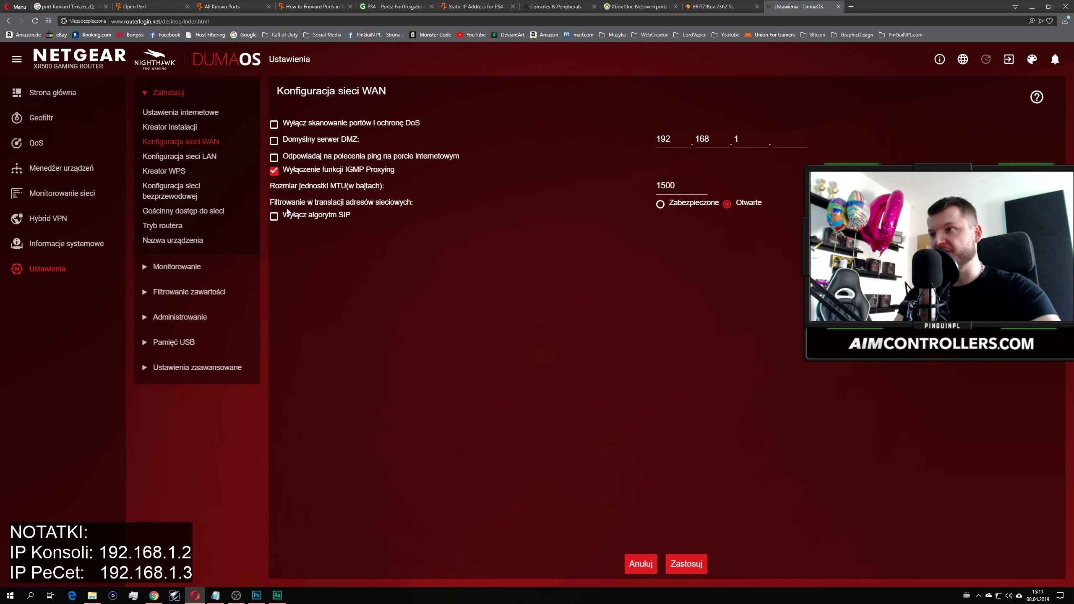
left_click_drag(269, 202, 431, 205)
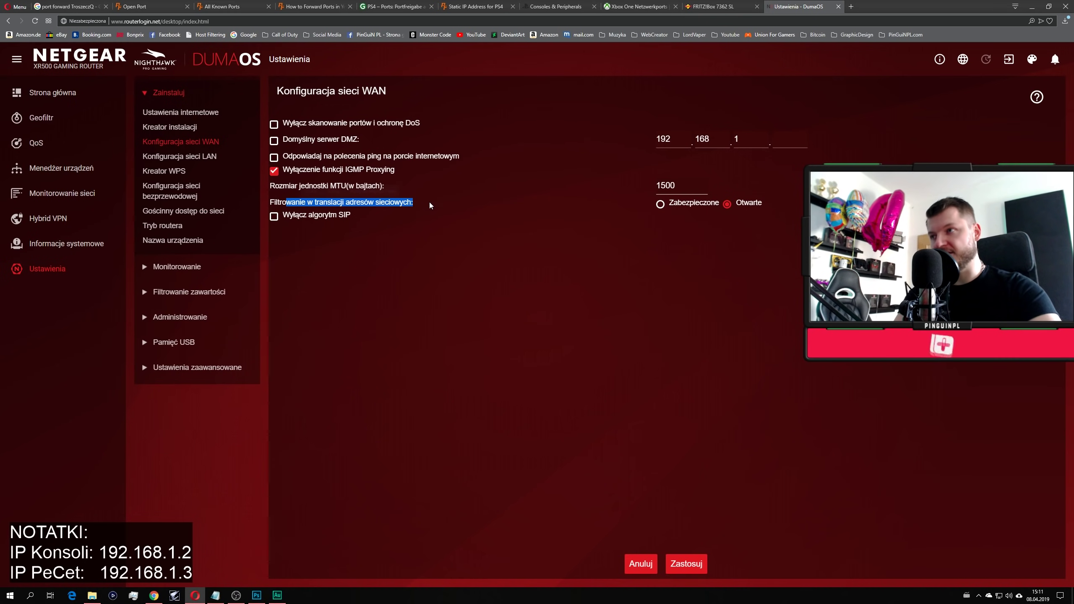
left_click(457, 210)
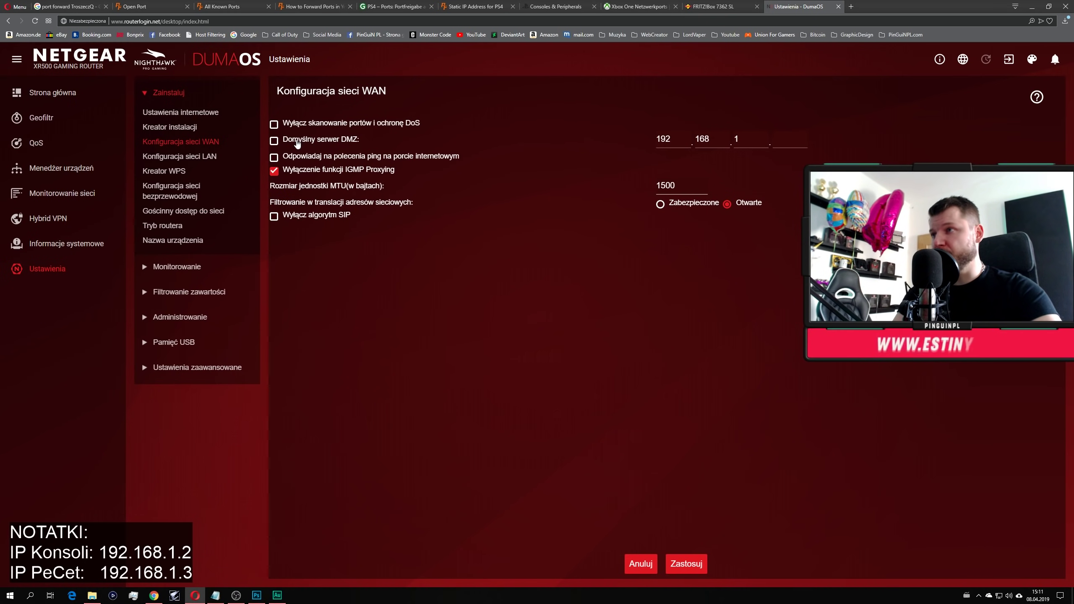
- Enable the default DMZ server for the console address 192.168.1.2 and apply the WAN settings
left_click(275, 140)
left_click(787, 140)
type("2")
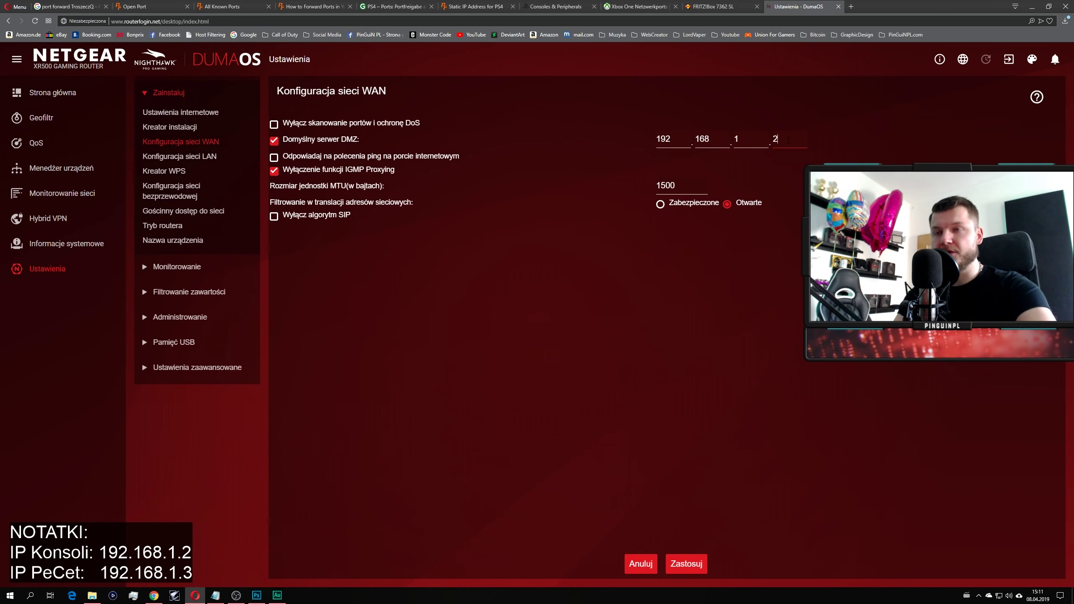
left_click(699, 563)
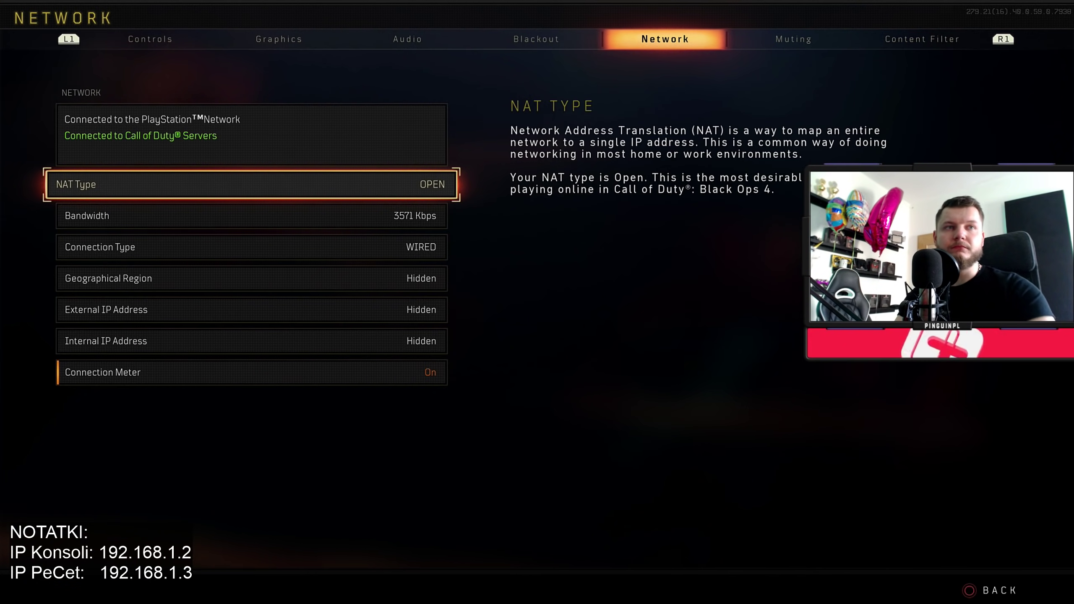
- Exit the Black Ops 4 network options, go back to the PlayStation home screen and close the game
key("Escape")
key("Escape")
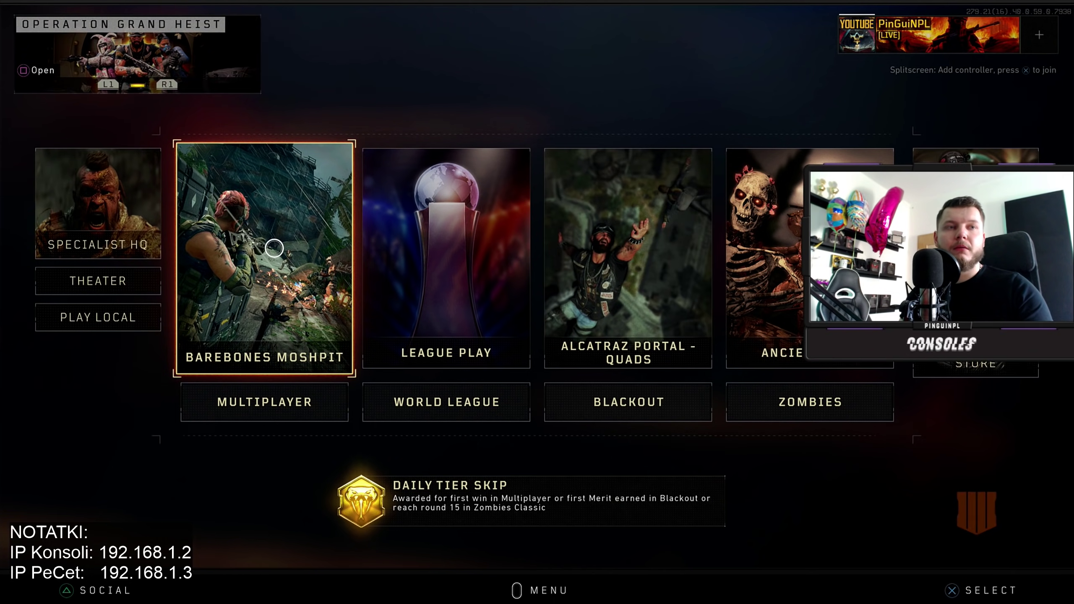
key("Escape")
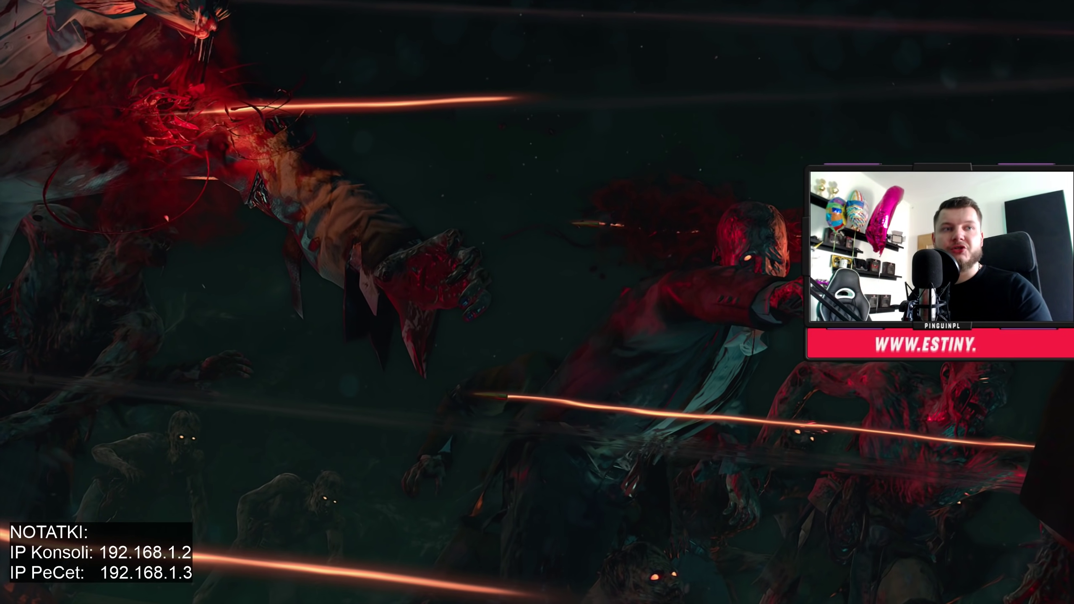
key("super")
key("Menu")
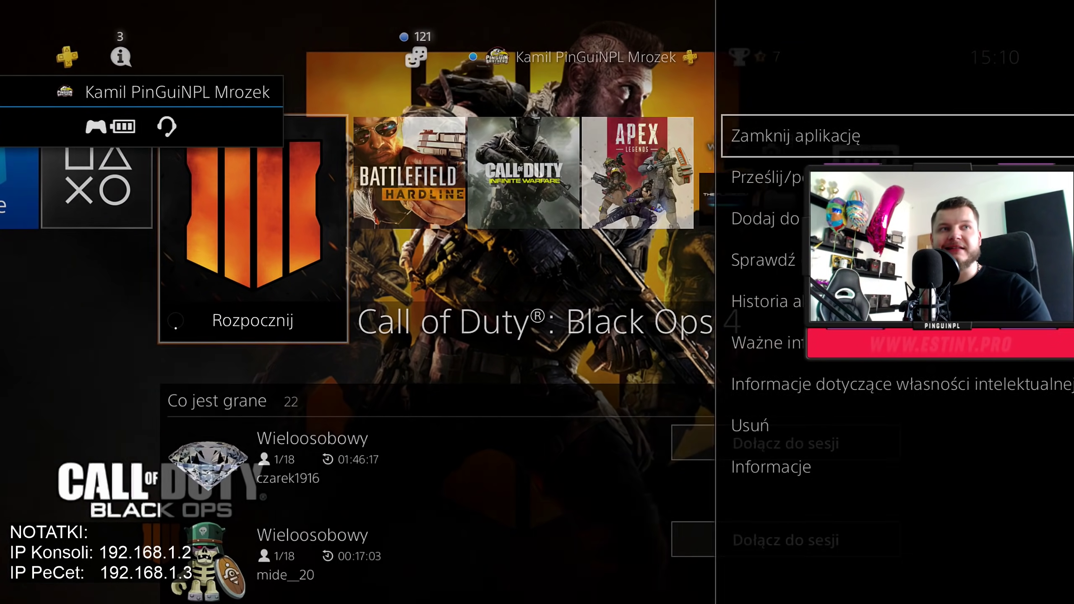
key("Return")
key("Return")
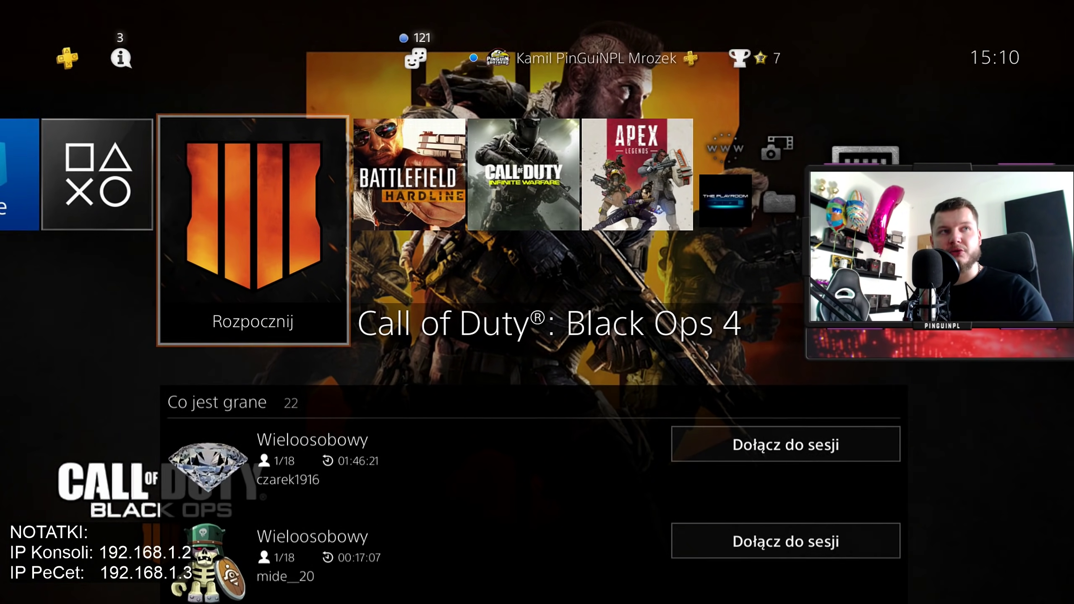
- Open the Network section of the PlayStation settings and run the internet connection test
key("Up")
key("Right")
key("Left")
key("Return")
key("Down")
key("Down")
key("Down")
key("Return")
key("Down")
key("Down")
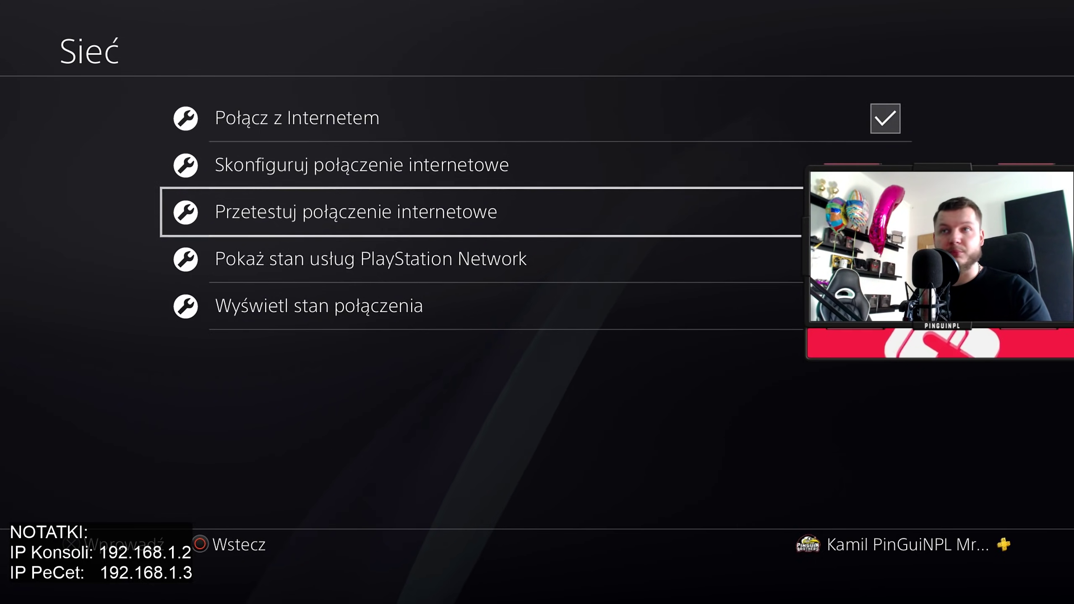
key("Return")
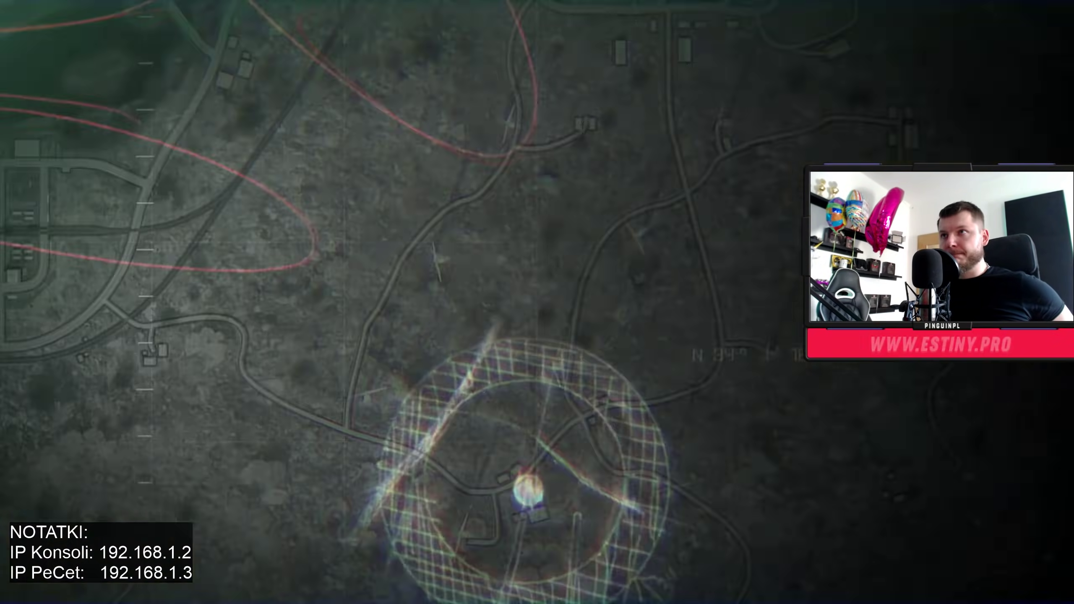
- Enter the Black Ops 4 main menu and open the Network options to check the NAT type with DMZ active
key("Return")
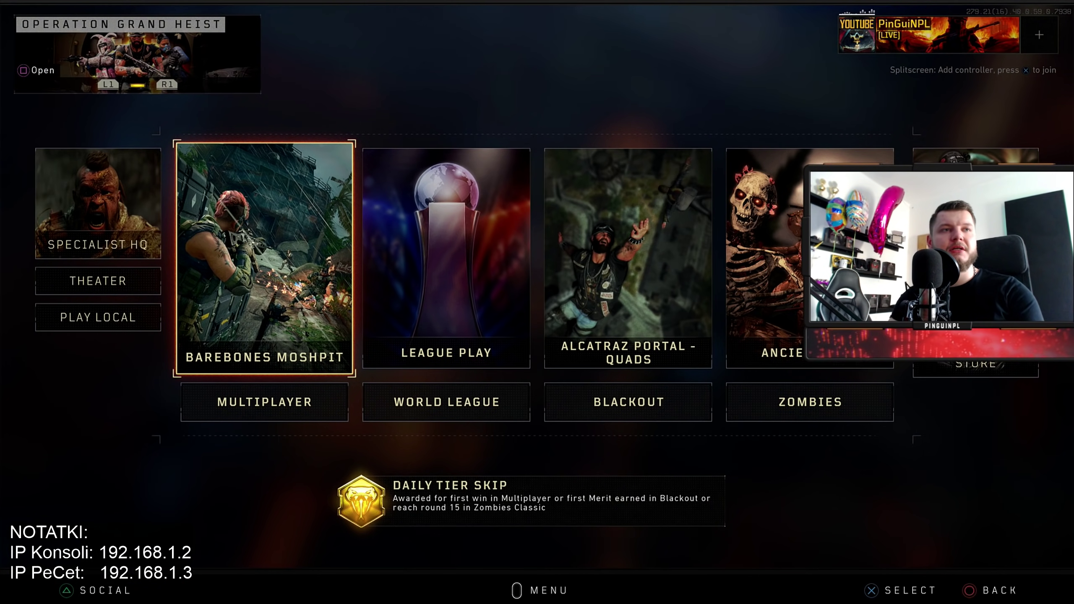
key("Escape")
key("e")
key("e")
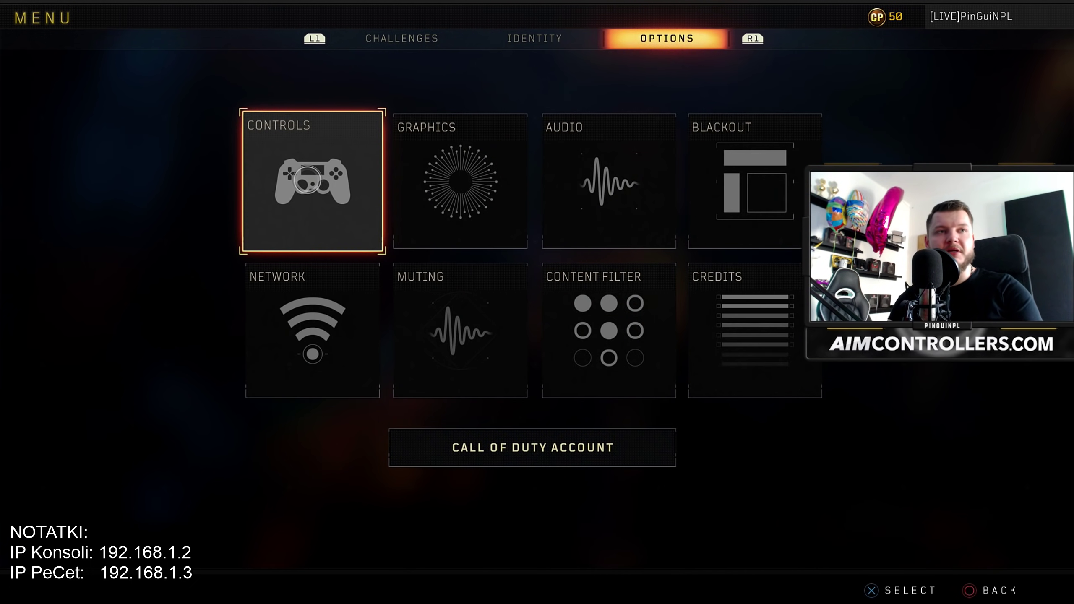
key("Down")
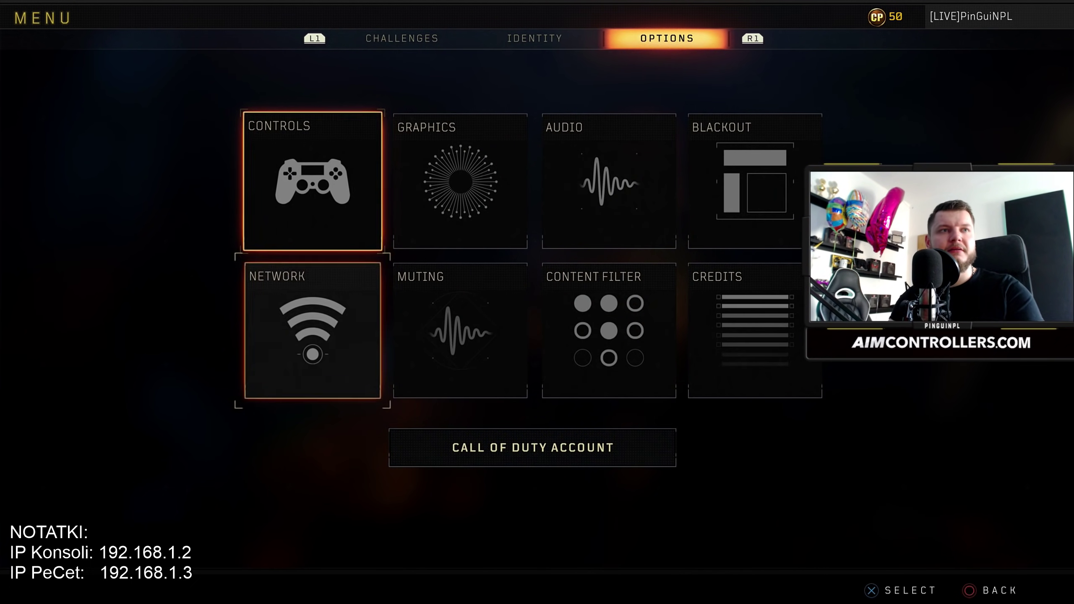
key("Return")
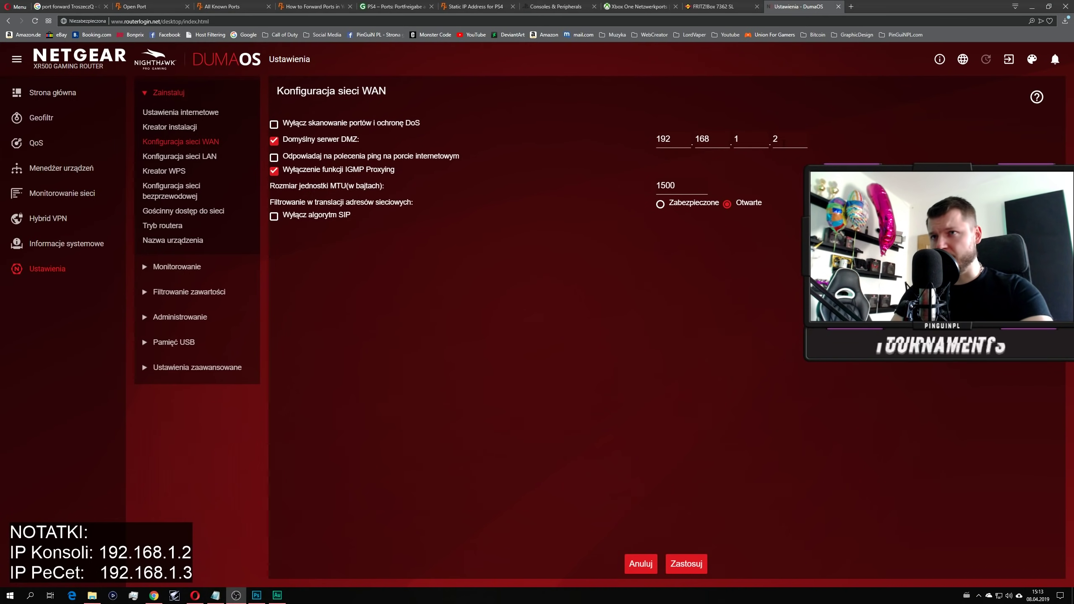
- Clear the DMZ address ending, disable the default DMZ server and apply the WAN settings
left_click(783, 139)
key("BackSpace")
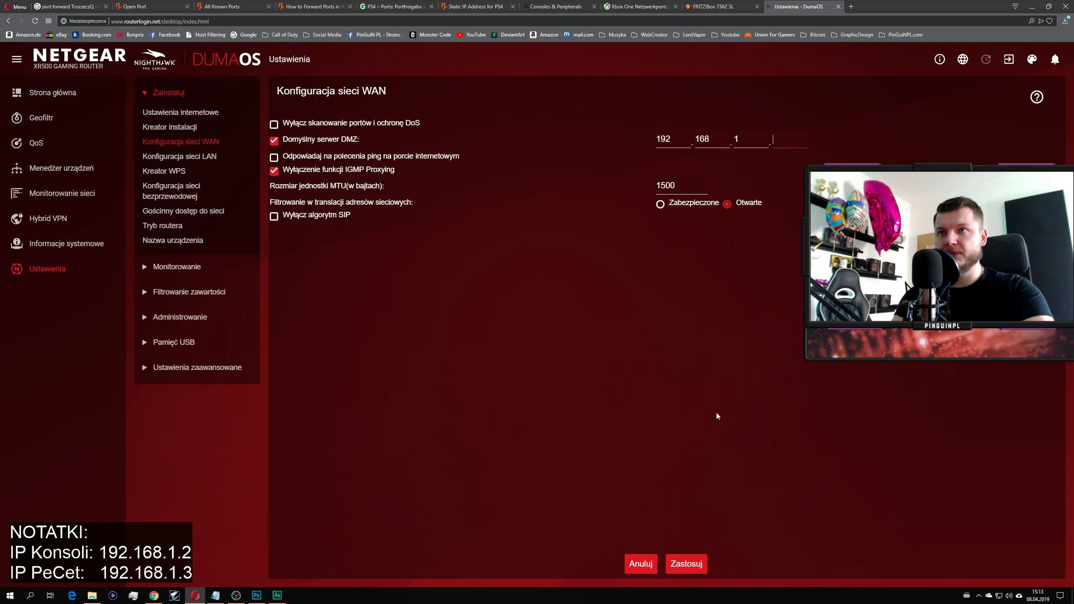
left_click(680, 562)
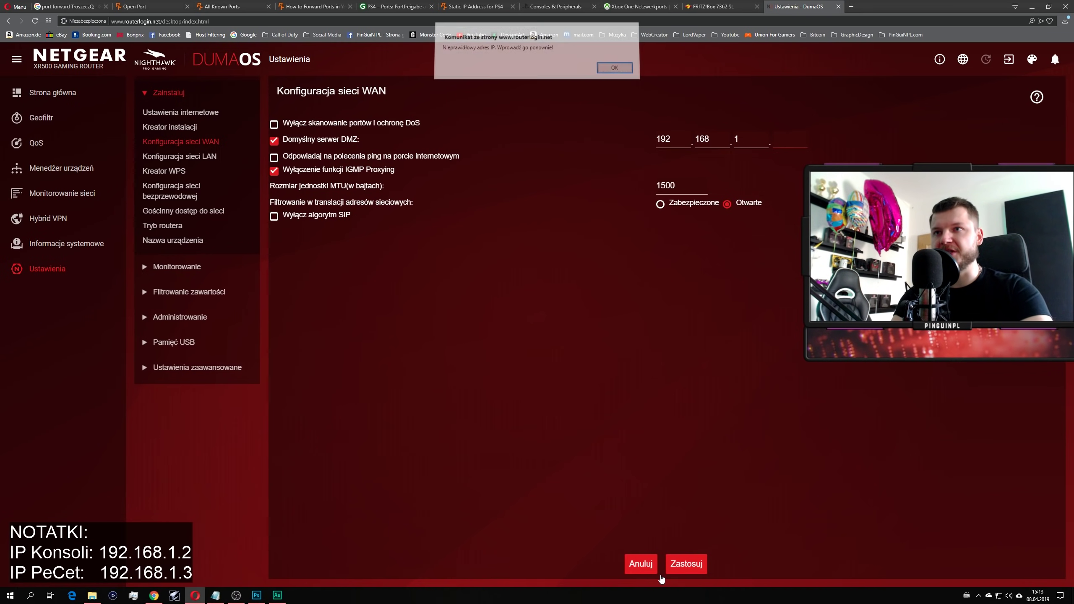
left_click(611, 72)
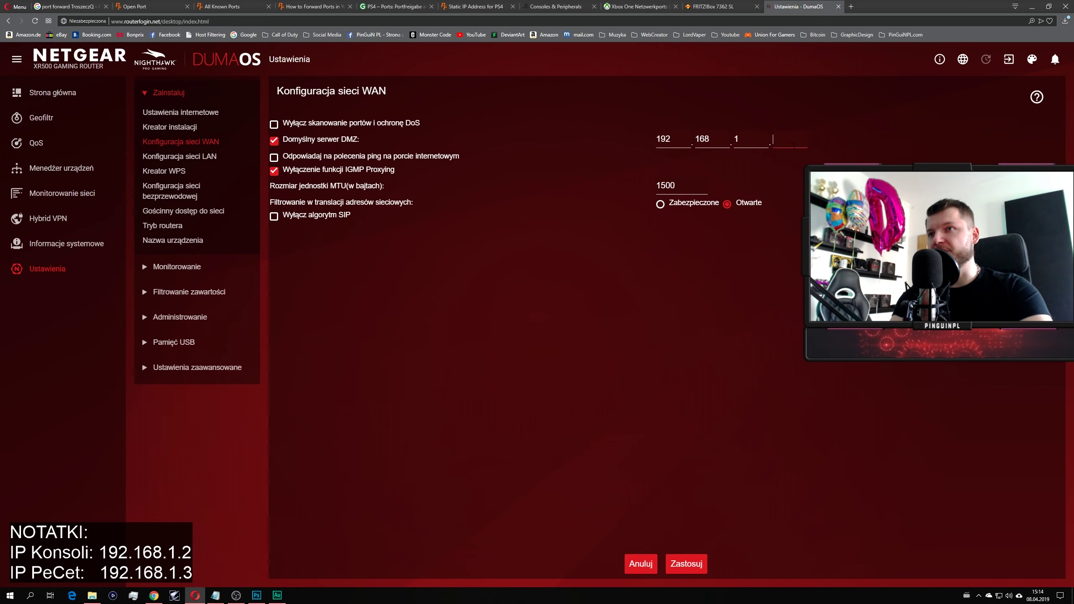
left_click(274, 140)
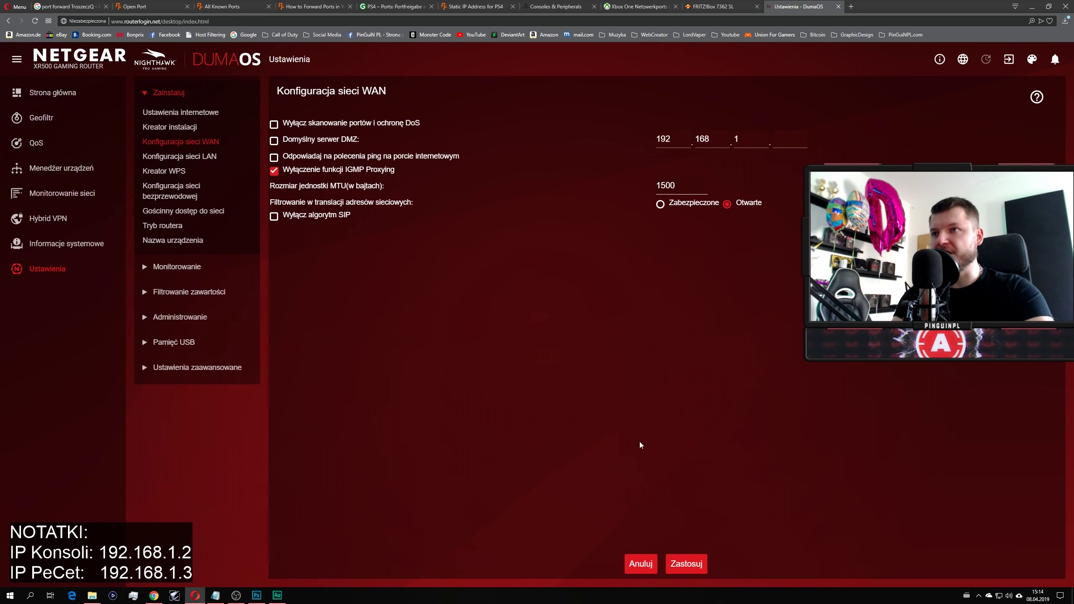
left_click(689, 565)
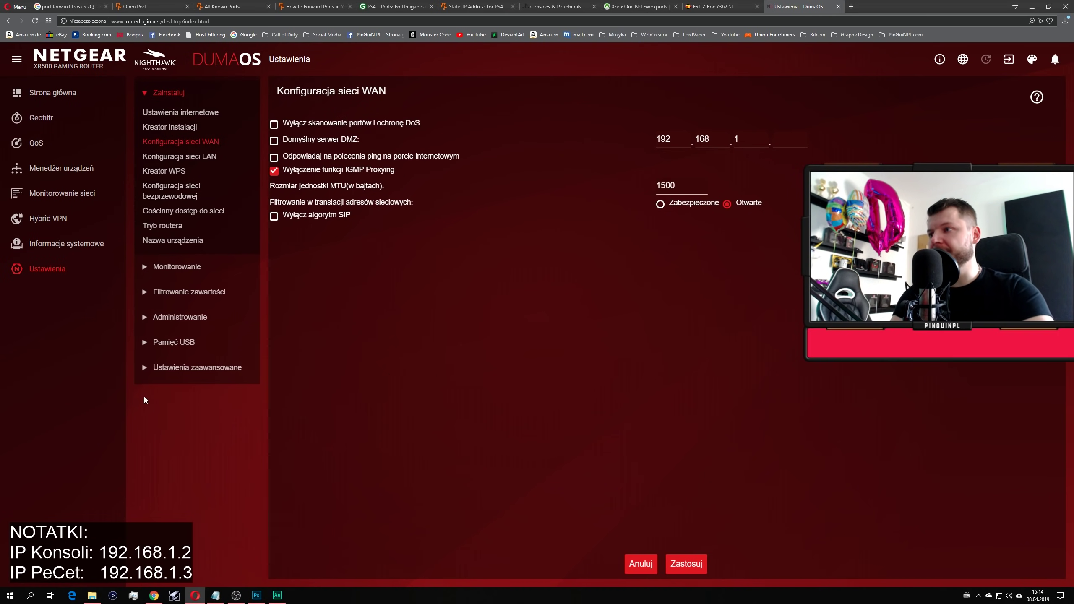
- Check the UPnP and port triggering pages in the advanced settings and return to the port forwarding page
left_click(182, 368)
left_click(153, 352)
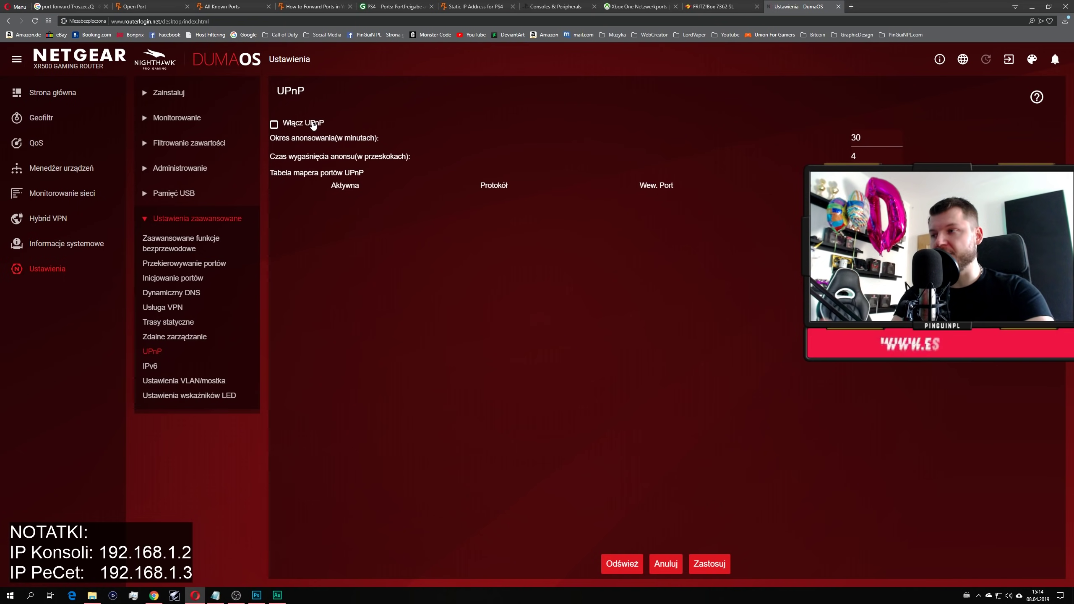
left_click(184, 263)
left_click(182, 280)
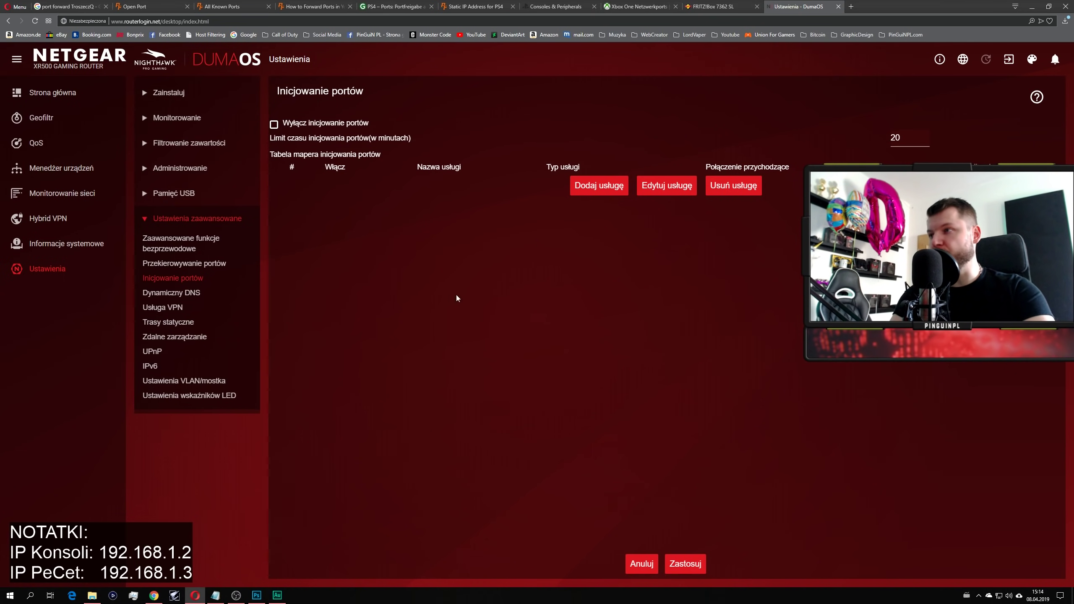
left_click(184, 267)
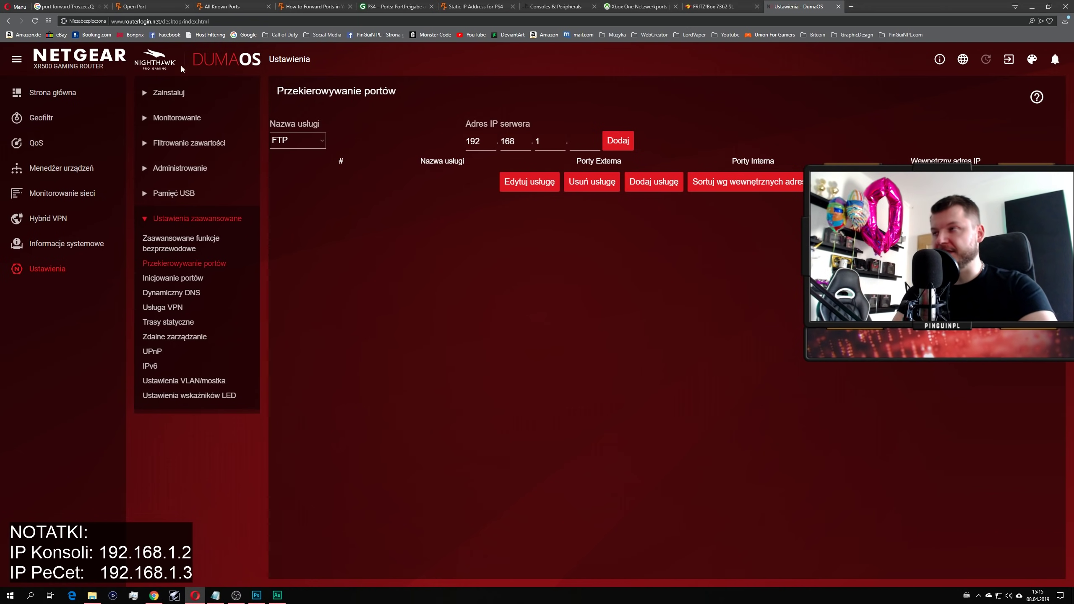
- Review the "port forward TroszeczQ" search results and bring up the portforward.com router list
left_click(55, 5)
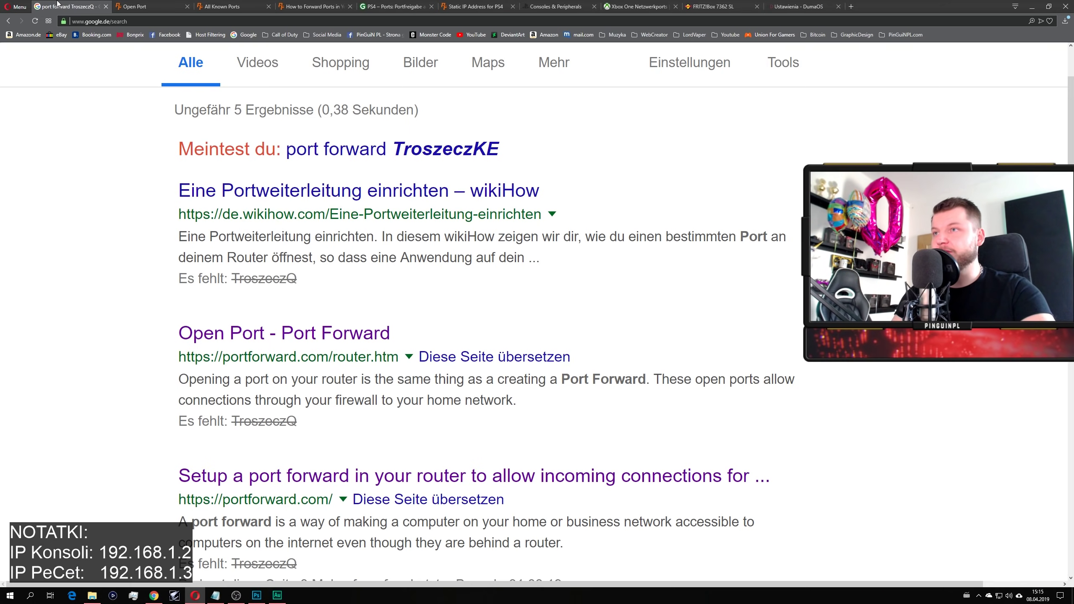
scroll(250, 97, "up", 2)
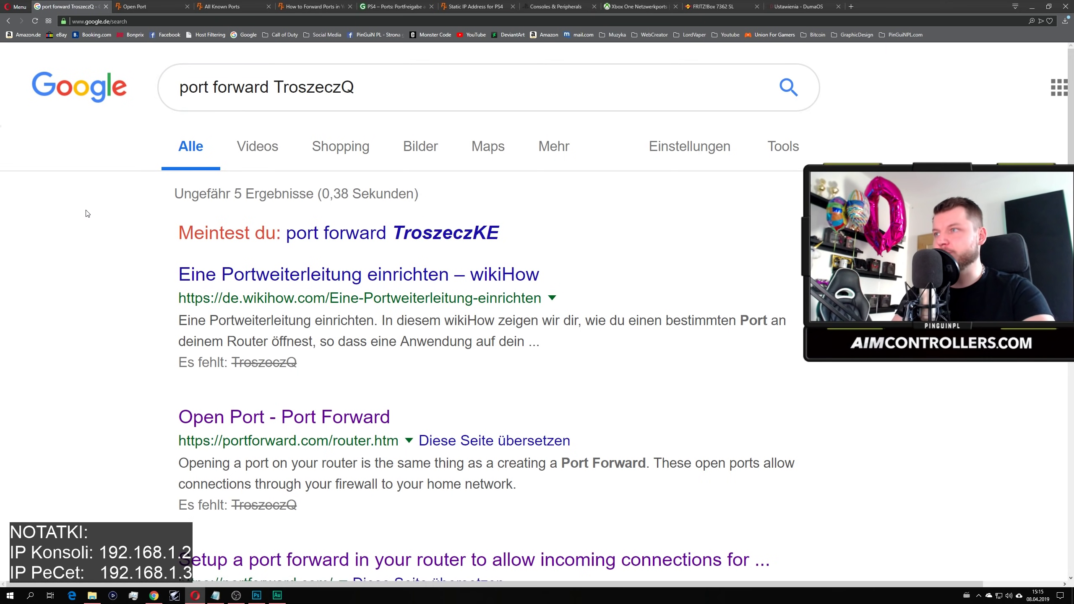
scroll(170, 257, "down", 4)
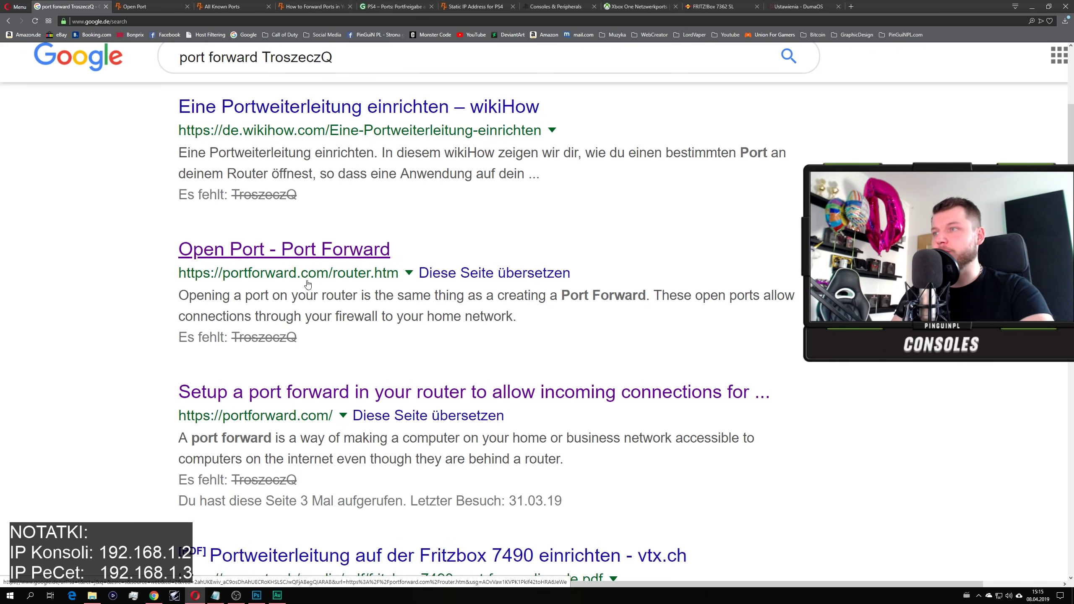
left_click(226, 262)
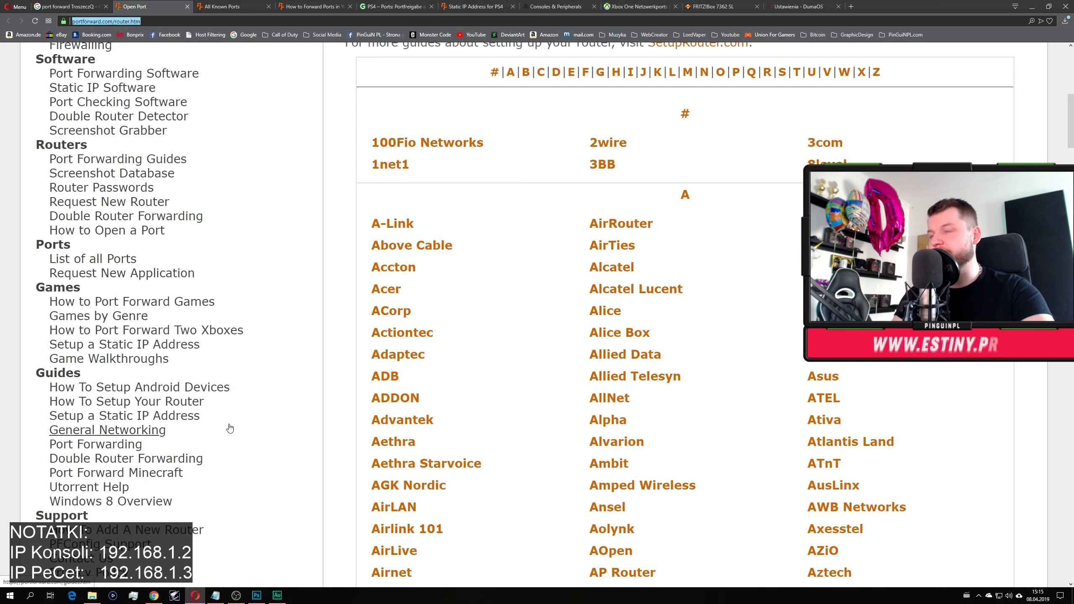
- Find Netgear in the router manufacturer list, open its page and dismiss the Network Utilities offer
scroll(379, 457, "down", 15)
scroll(629, 465, "down", 20)
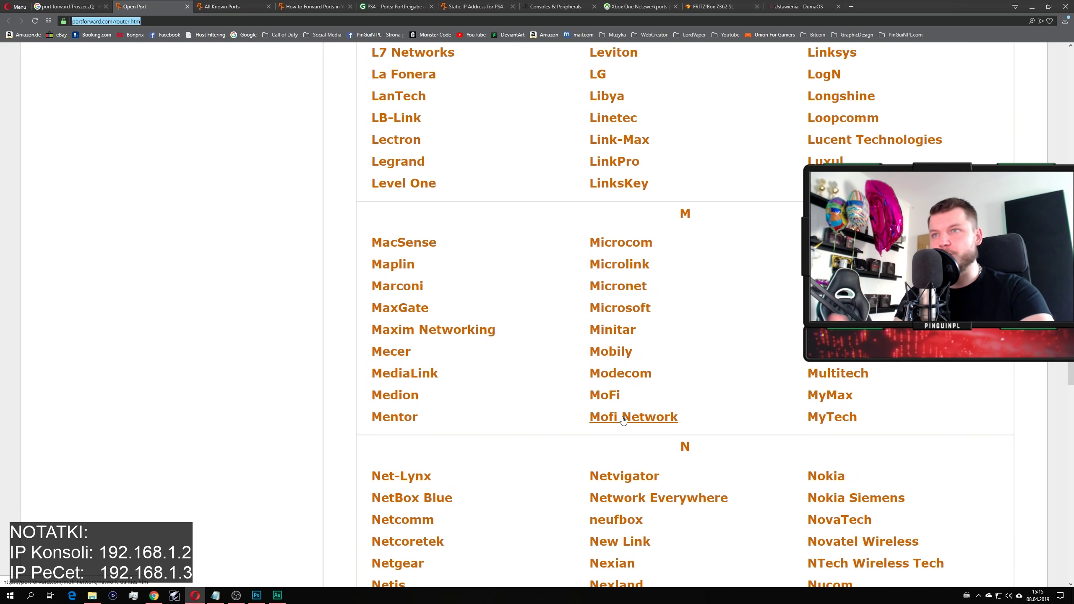
scroll(622, 419, "down", 5)
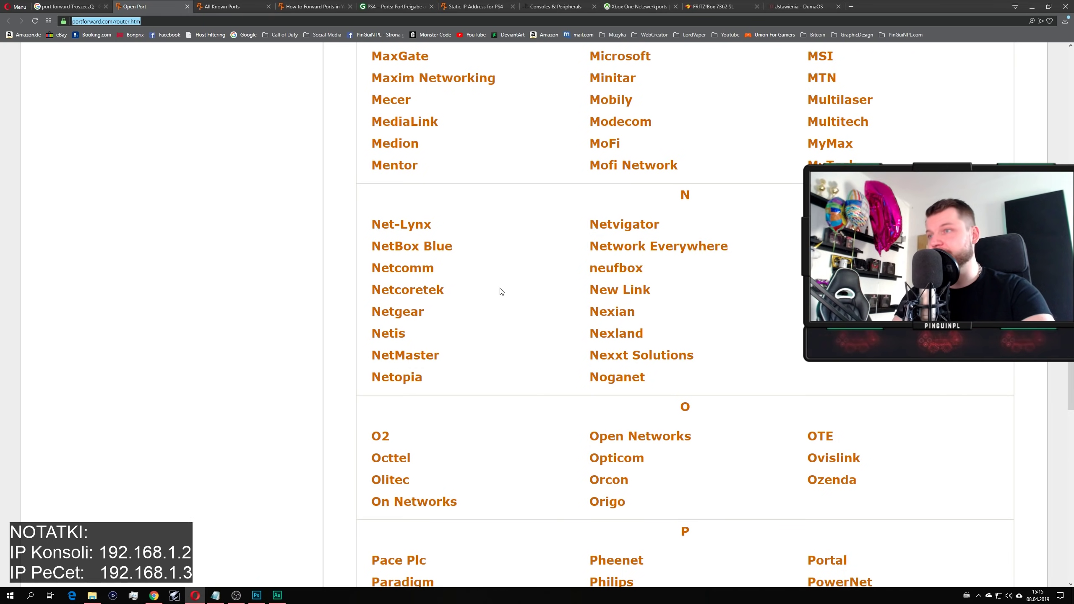
left_click(397, 312)
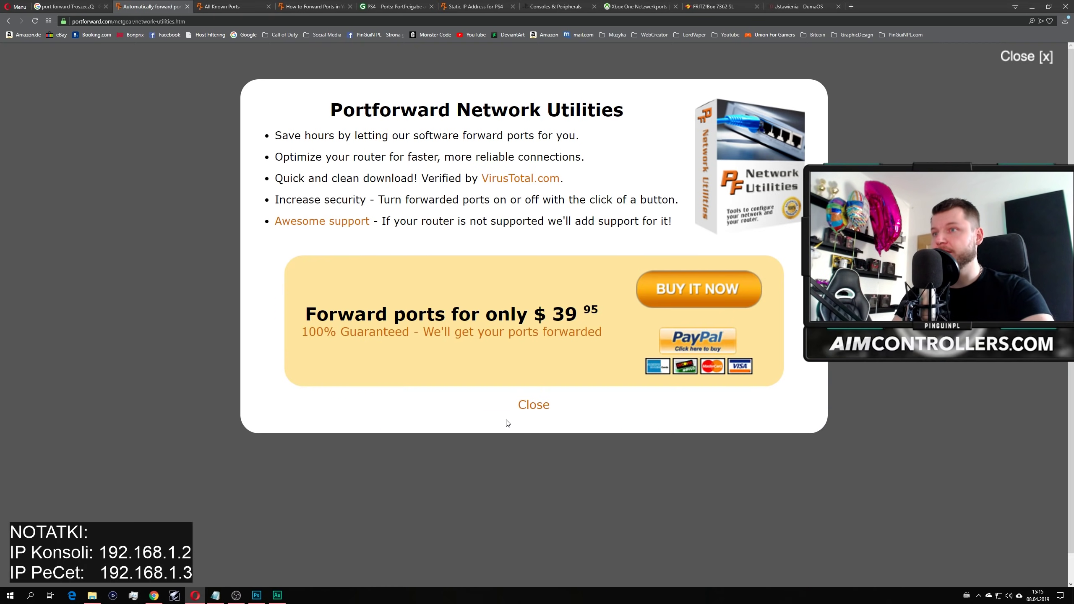
left_click(534, 404)
- Find the Nighthawk XR500 in the Netgear model list and open its port forwarding guide
scroll(503, 366, "down", 15)
scroll(503, 365, "down", 12)
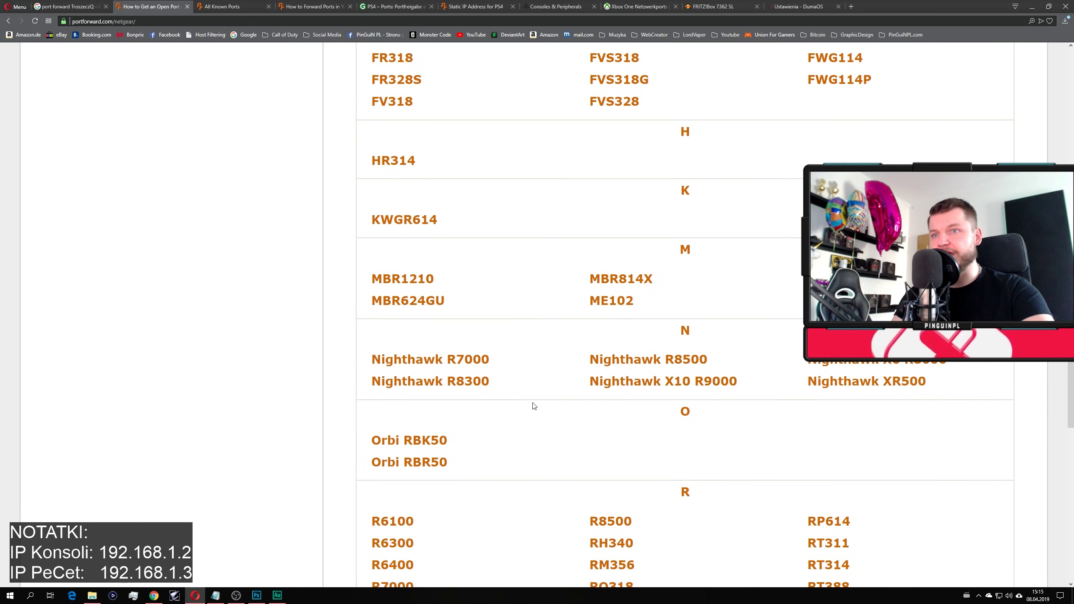
scroll(566, 407, "up", 3)
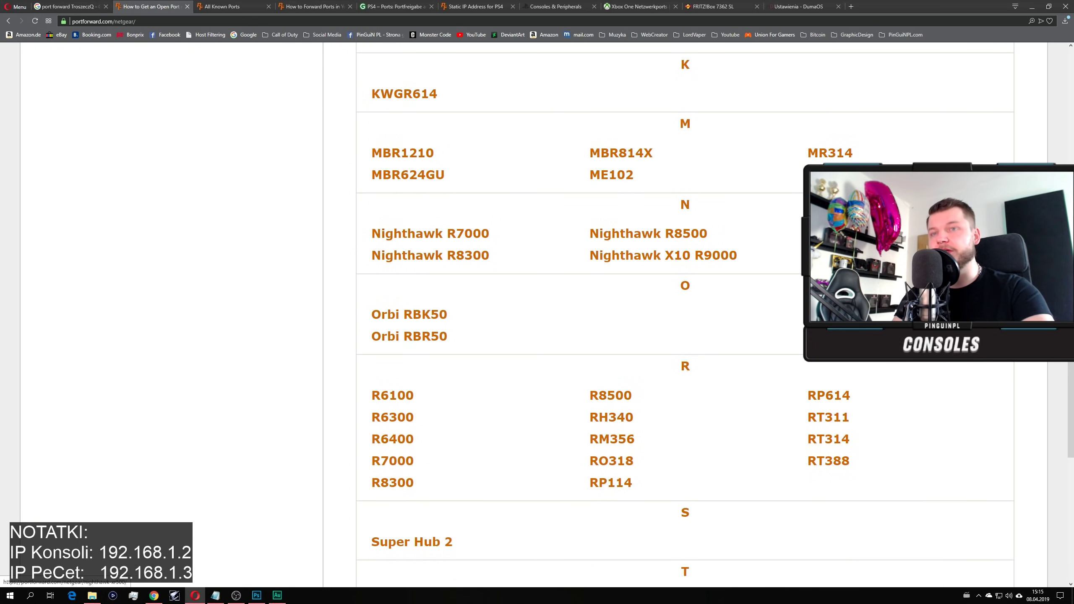
scroll(677, 317, "down", 5)
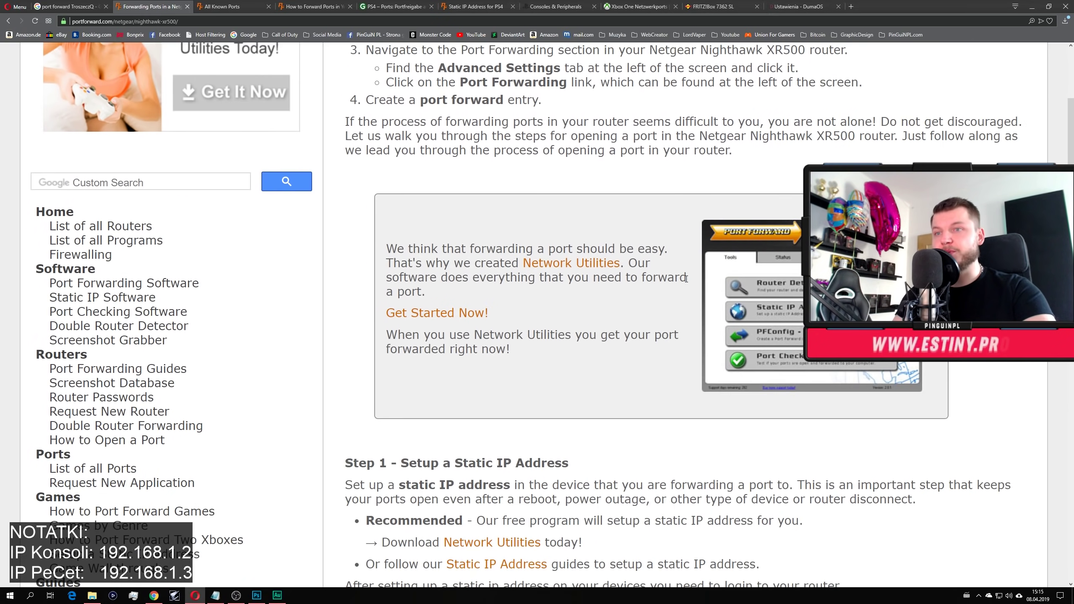
- Read through the Nighthawk XR500 guide's login, Port Forwarding section and port forward creation instructions, including the Infinite Warfare Playstation 4 ports
scroll(594, 375, "down", 5)
scroll(594, 375, "down", 12)
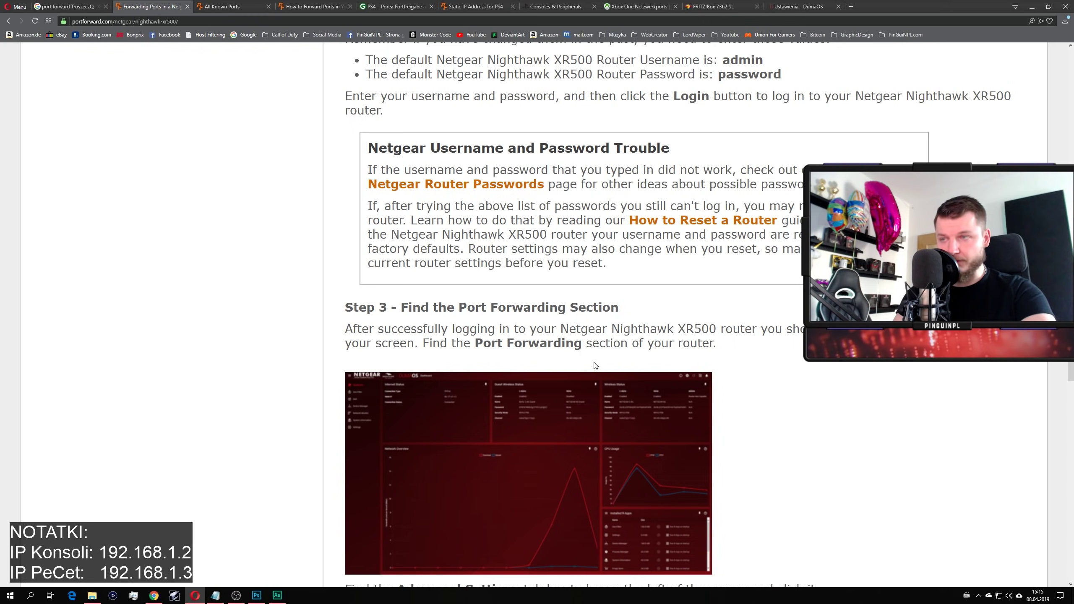
scroll(594, 364, "down", 10)
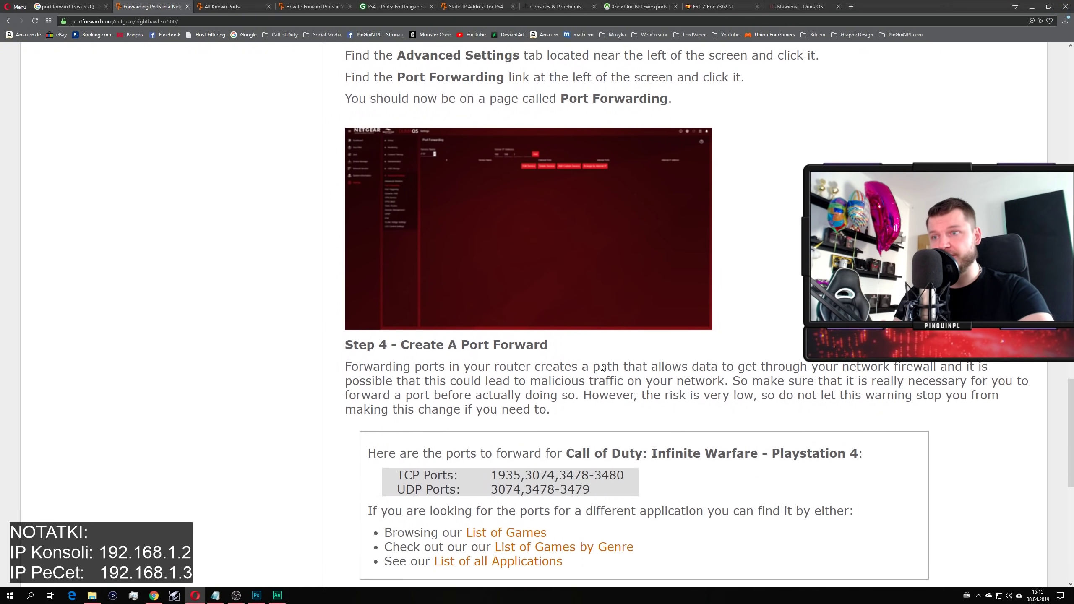
scroll(602, 366, "down", 2)
scroll(575, 365, "down", 4)
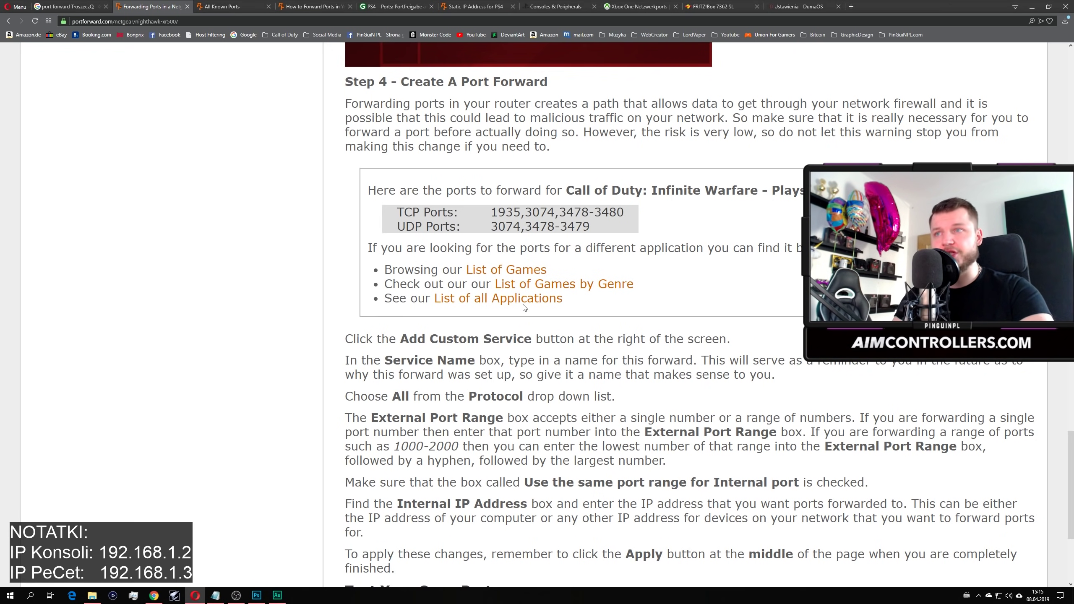
left_click_drag(497, 212, 609, 324)
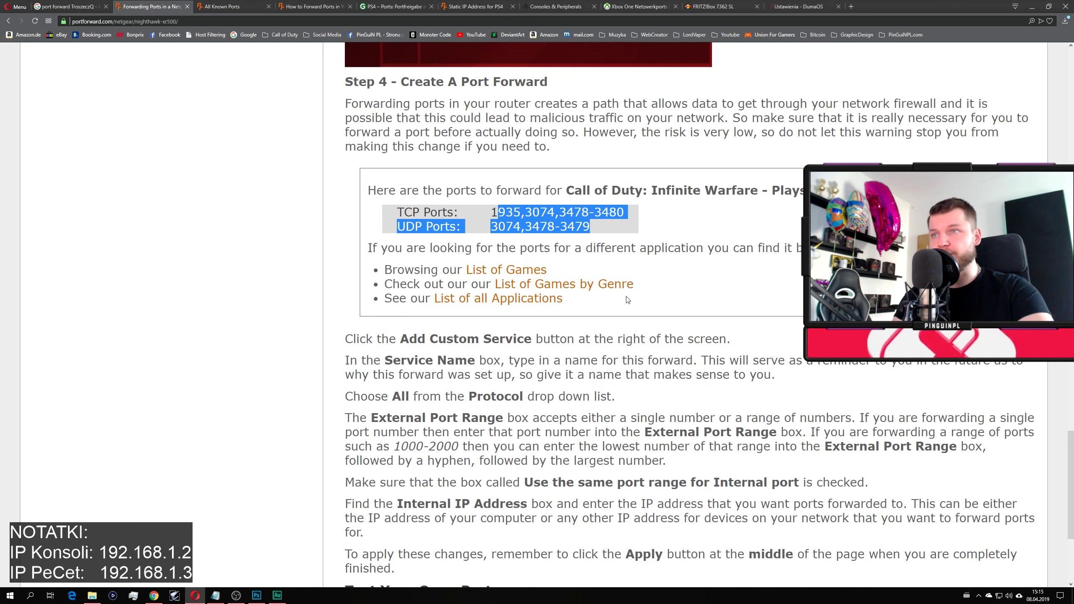
left_click(667, 224)
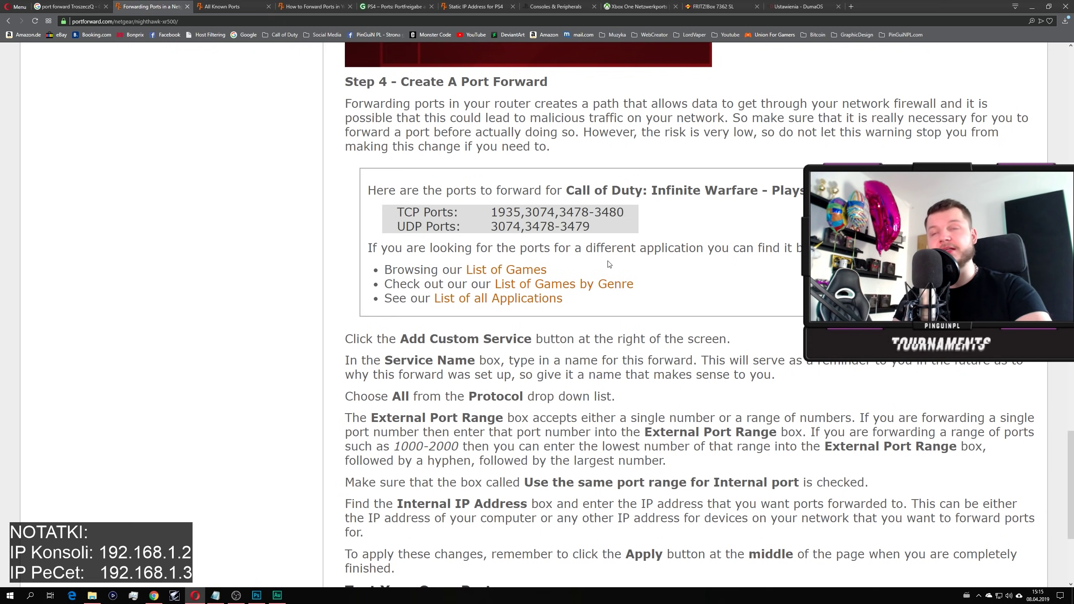
scroll(541, 280, "up", 5)
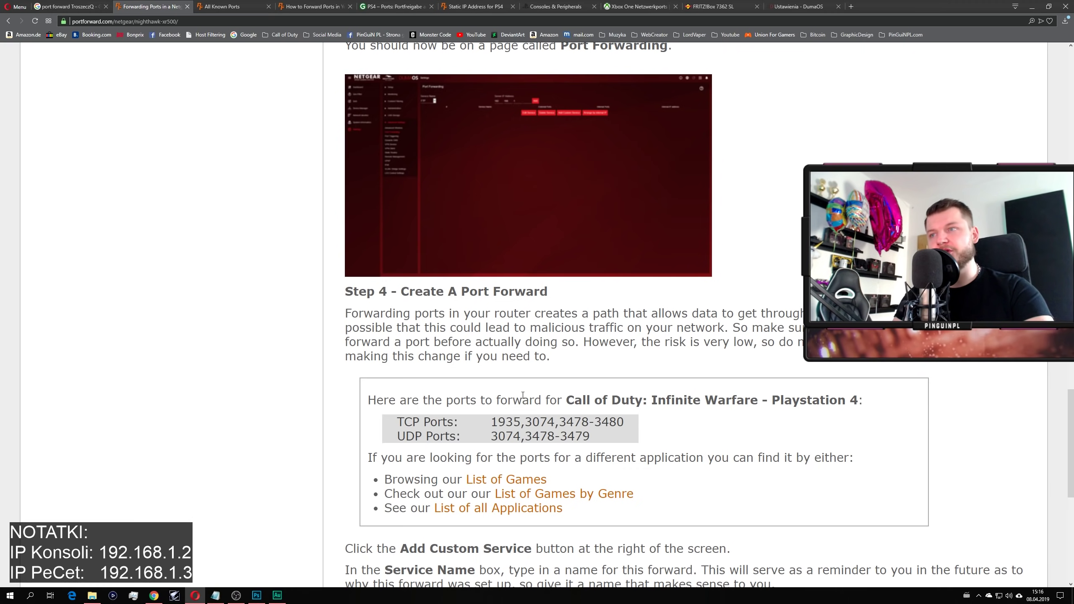
scroll(523, 395, "up", 7)
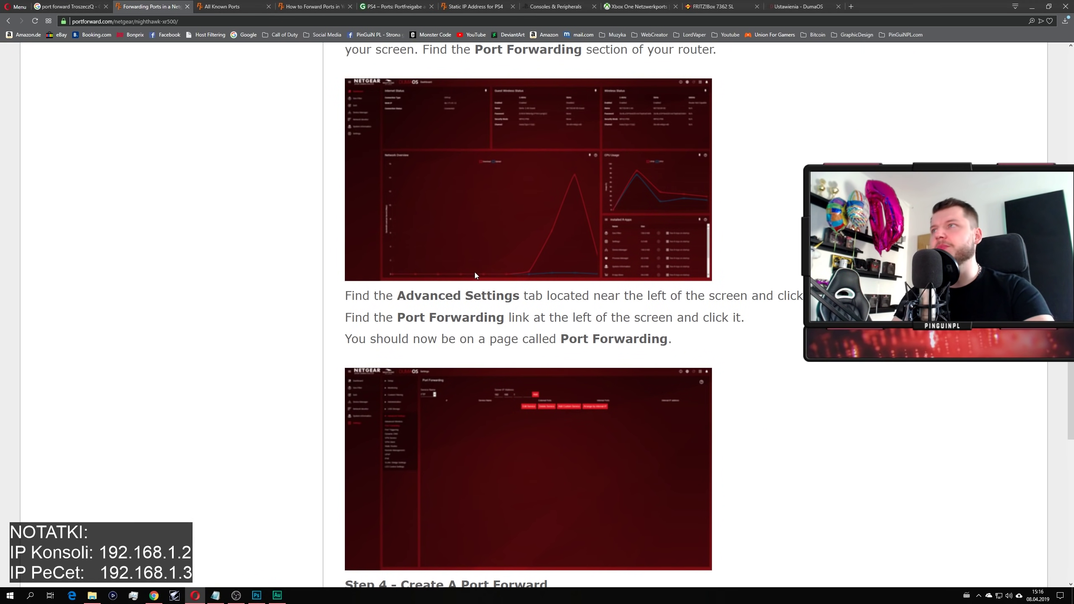
- Switch to the portforward.com All Known Ports list and browse the entries near its beginning
left_click(221, 5)
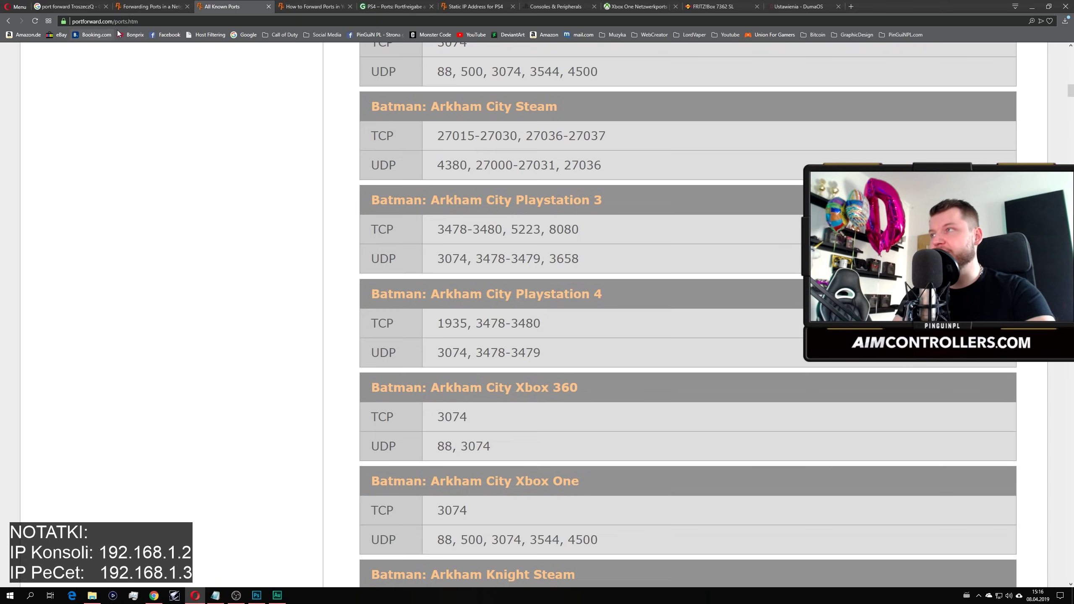
scroll(469, 213, "up", 15)
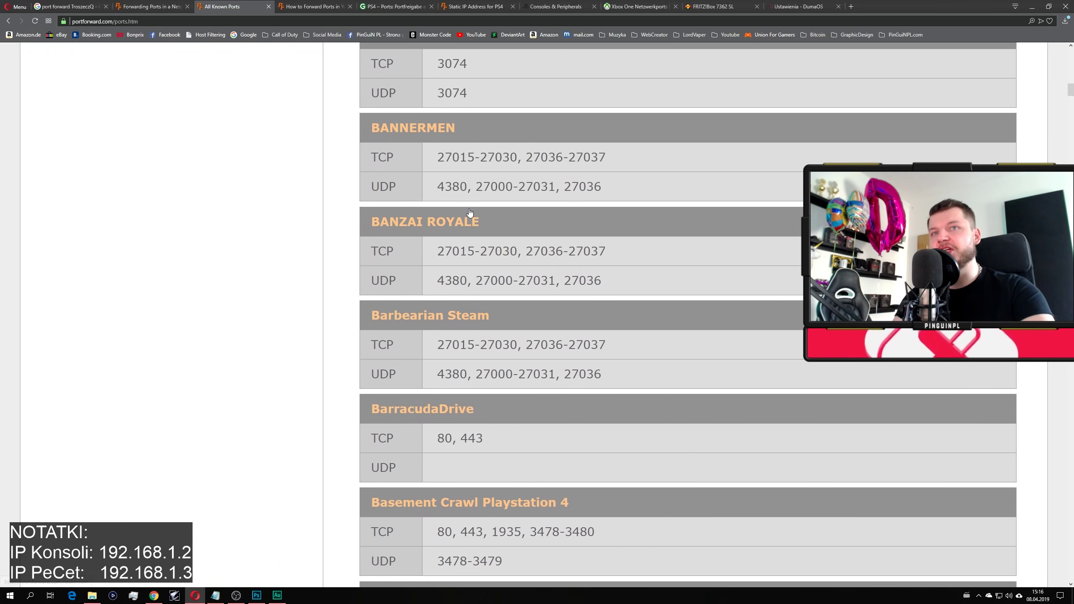
scroll(469, 214, "up", 10)
scroll(1068, 115, "down", 20)
left_click_drag(1068, 115, 1059, 57)
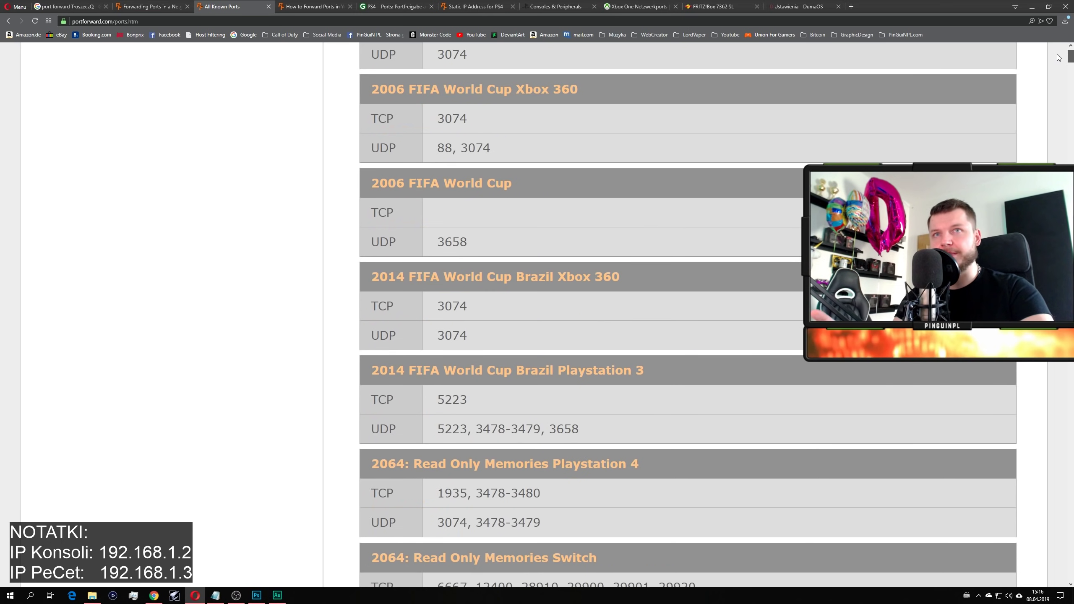
scroll(721, 361, "up", 10)
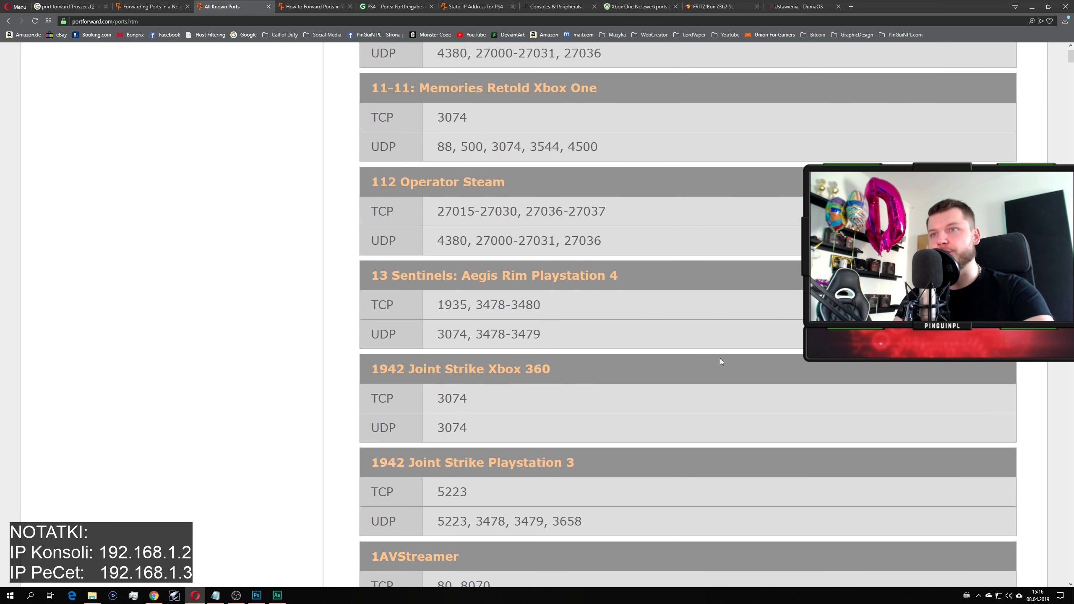
scroll(723, 360, "down", 3)
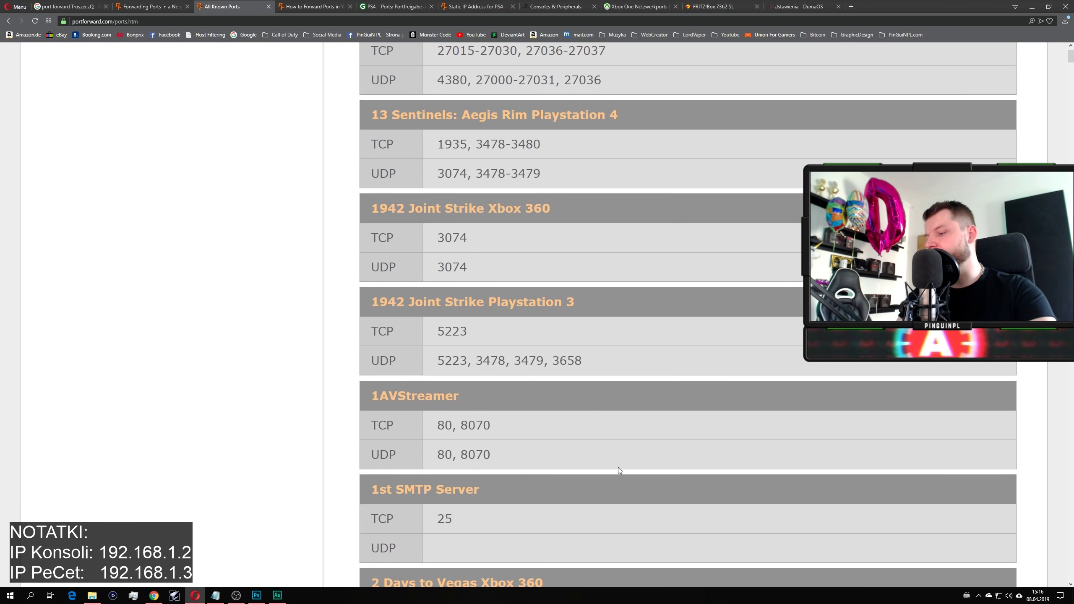
- Search the ports list for "call of duty" and go through the matches to the Black Ops IIII entries
key("ctrl+f")
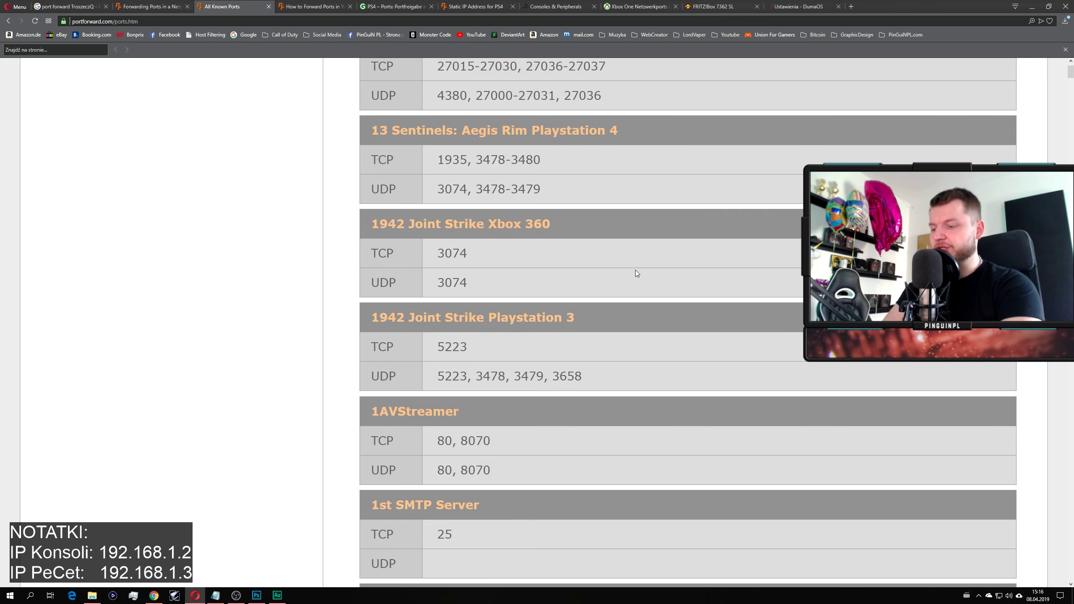
type("call")
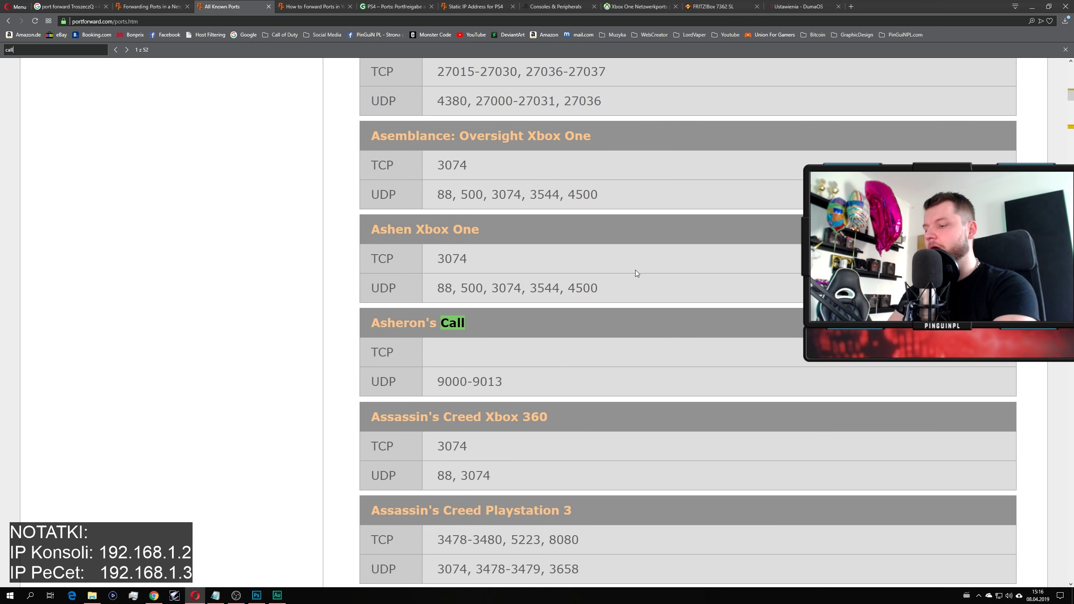
type(" of duty")
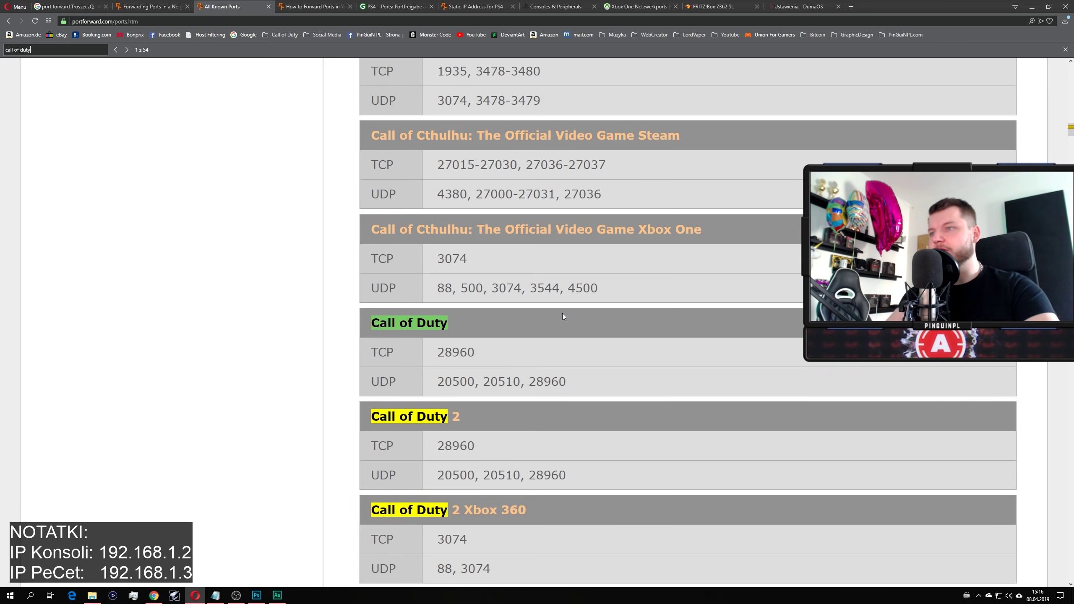
scroll(562, 313, "down", 5)
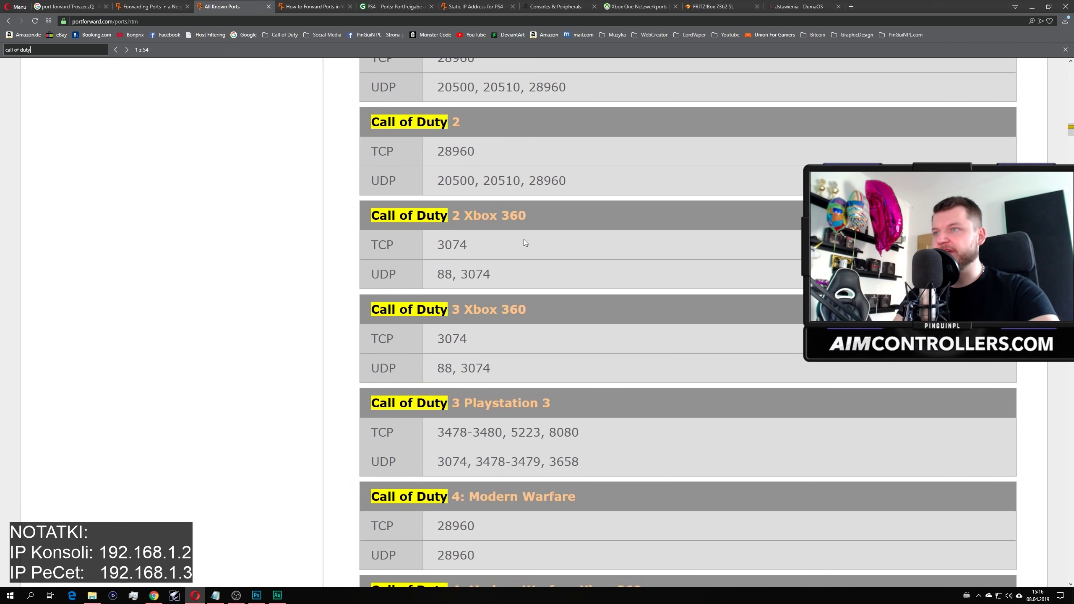
scroll(523, 240, "down", 4)
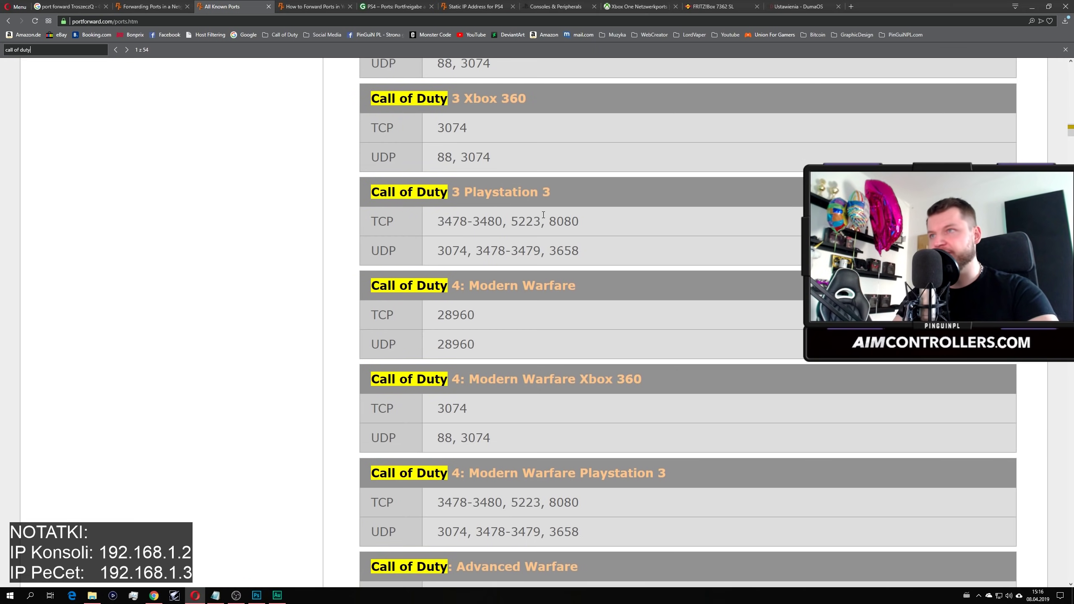
scroll(507, 191, "down", 1)
scroll(604, 255, "up", 2)
scroll(481, 345, "down", 9)
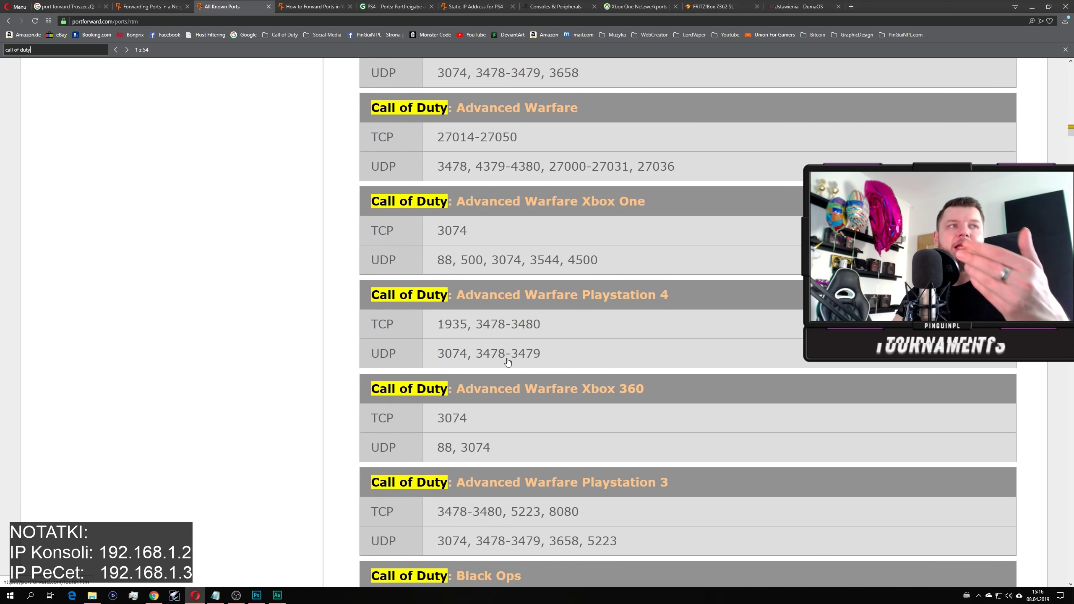
scroll(397, 405, "down", 20)
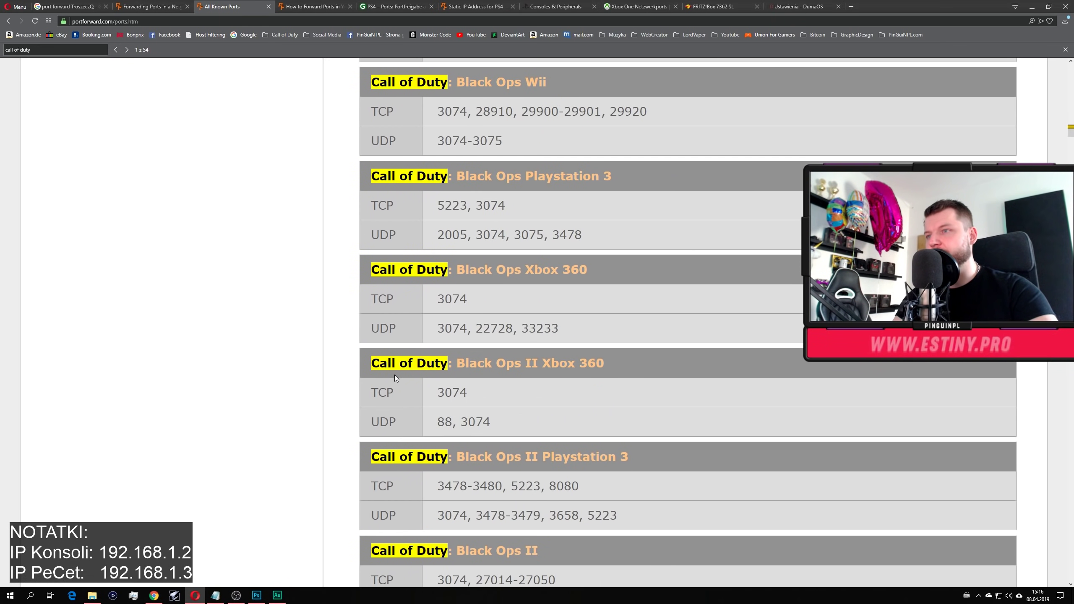
scroll(390, 381, "down", 4)
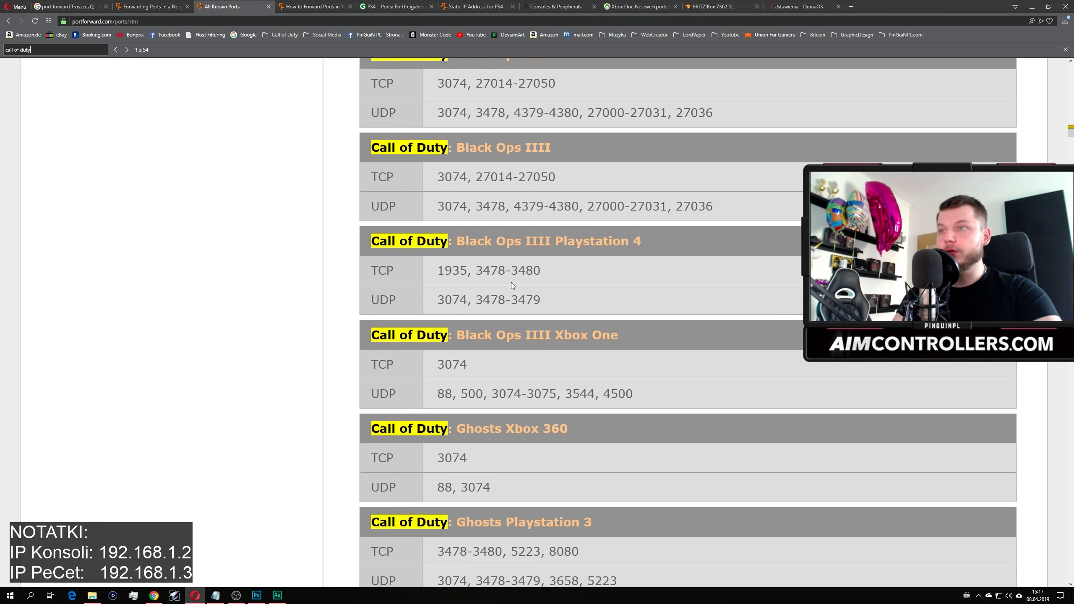
- Examine the TCP and UDP ports listed for Call of Duty: Black Ops IIII Playstation 4
double_click(507, 270)
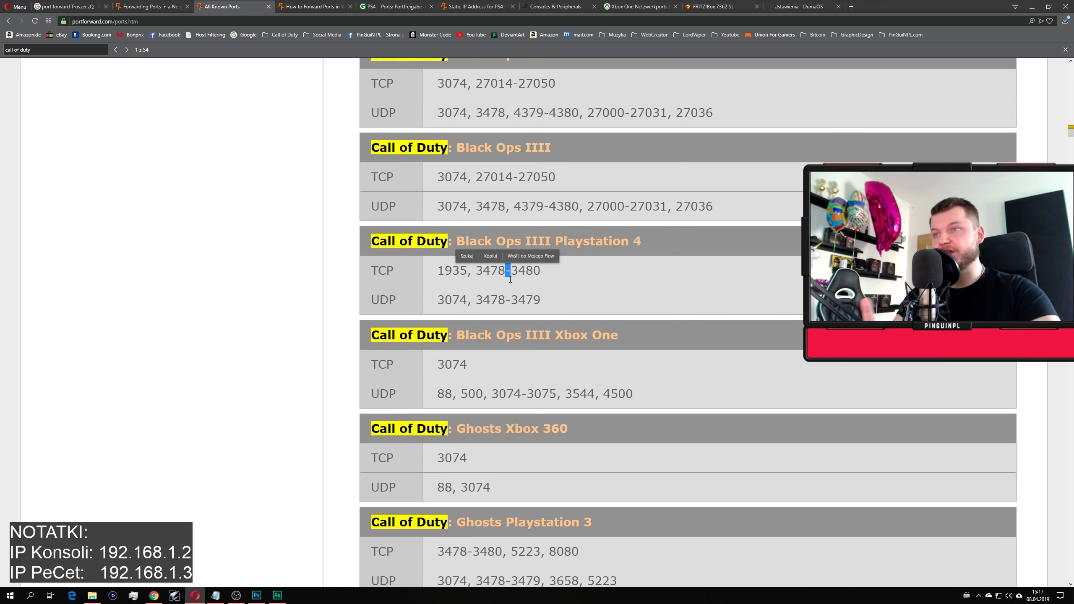
left_click(515, 282)
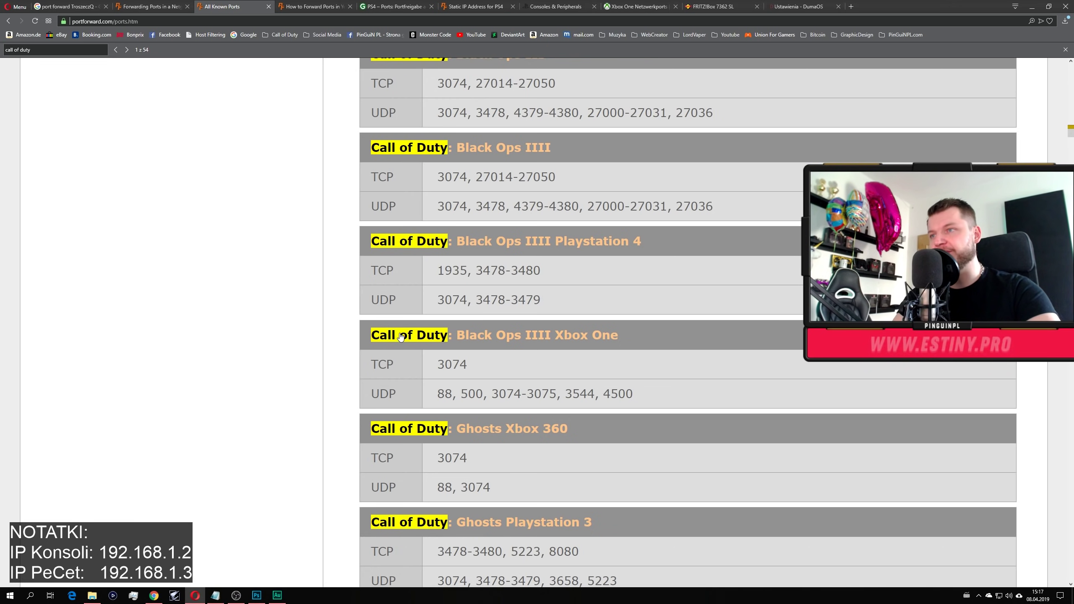
left_click_drag(437, 300, 466, 300)
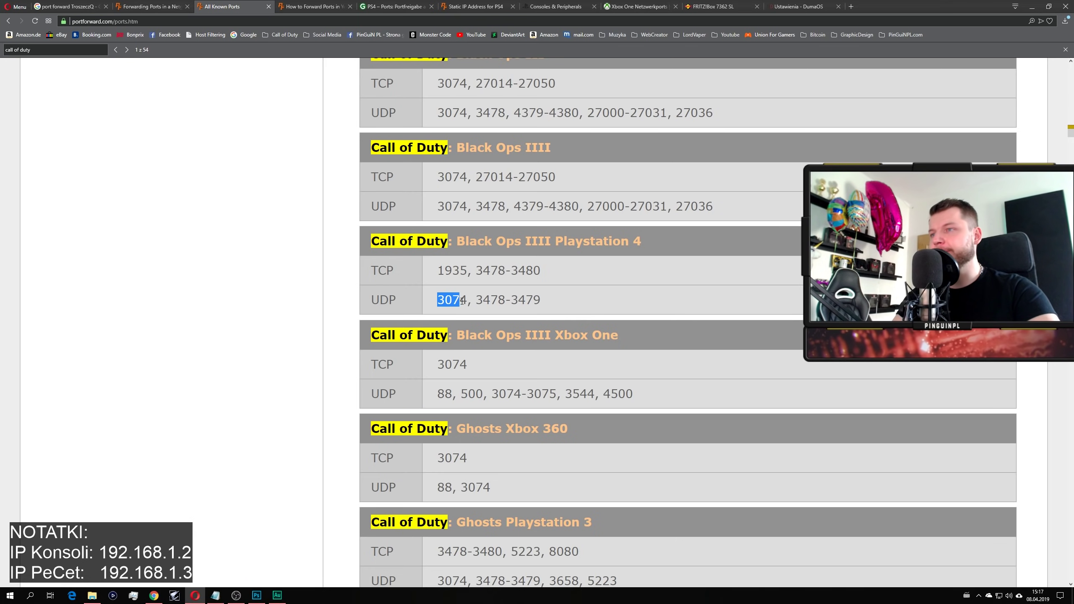
left_click(482, 298)
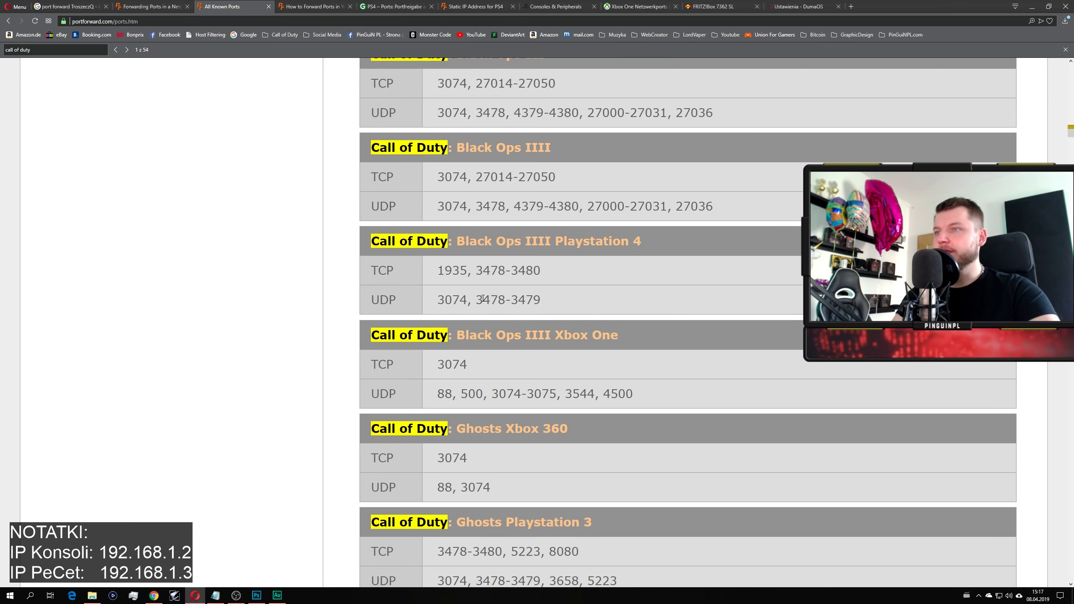
left_click_drag(475, 300, 518, 301)
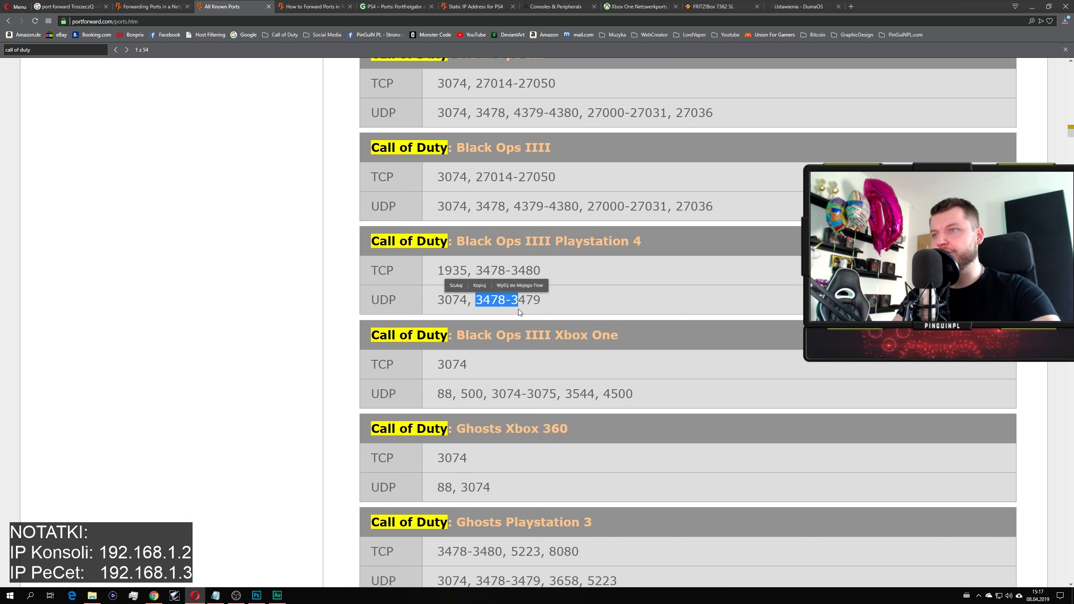
left_click(542, 302)
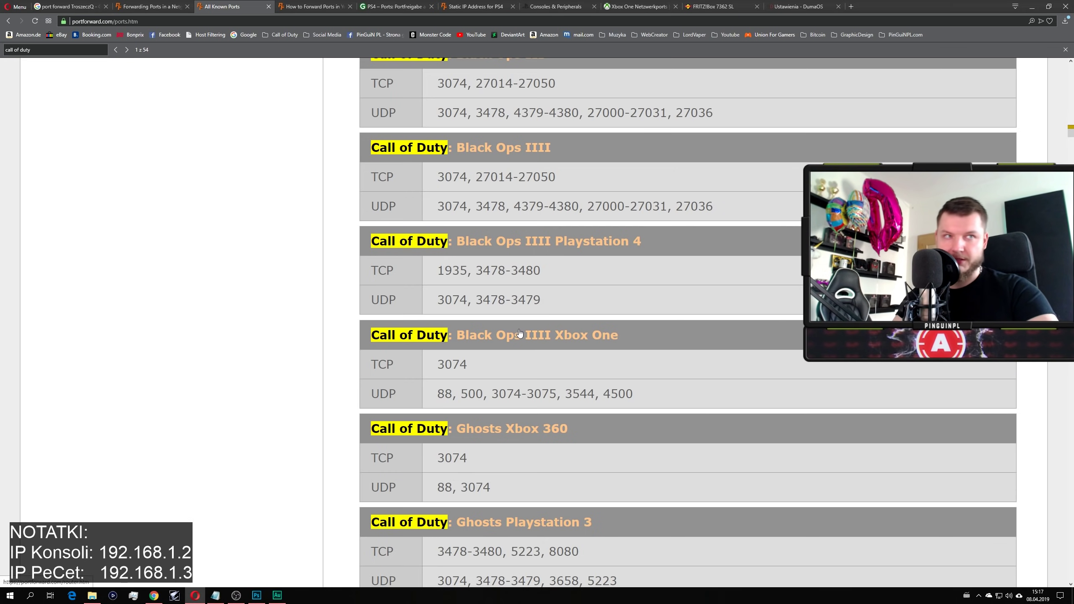
- Compare the UDP ports listed for the Xbox One and platform-unspecified versions of Black Ops IIII
scroll(532, 336, "up", 1)
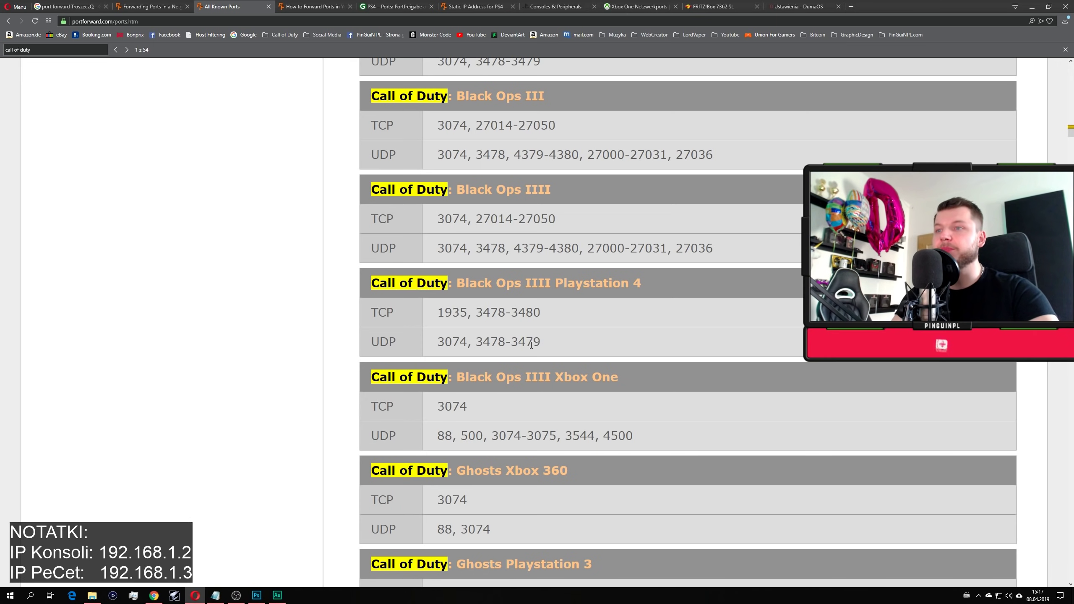
left_click_drag(633, 436, 437, 436)
left_click(408, 312)
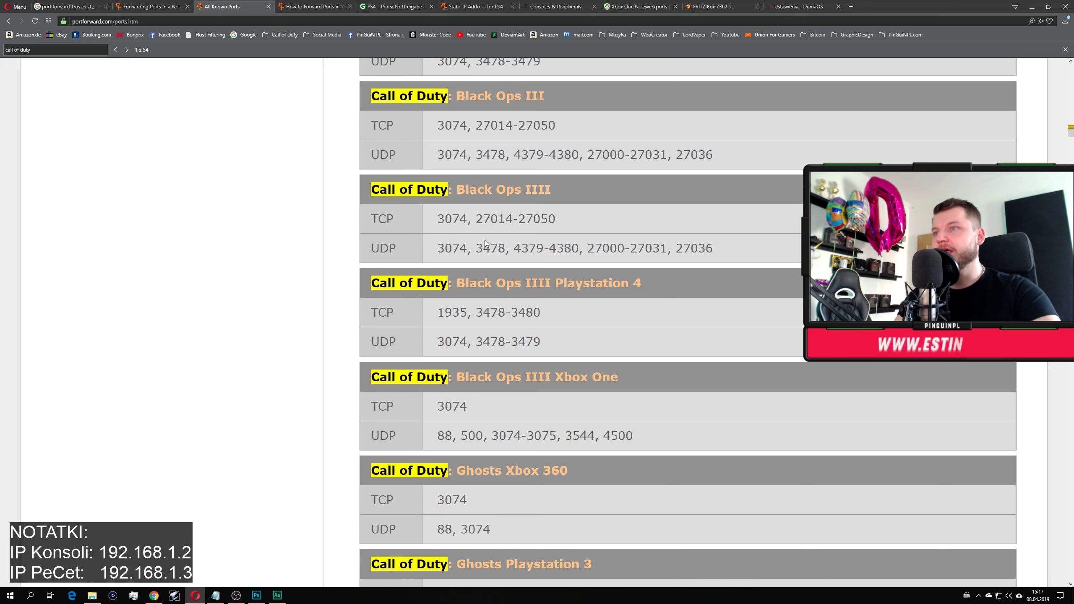
left_click_drag(454, 240, 726, 245)
left_click(659, 258)
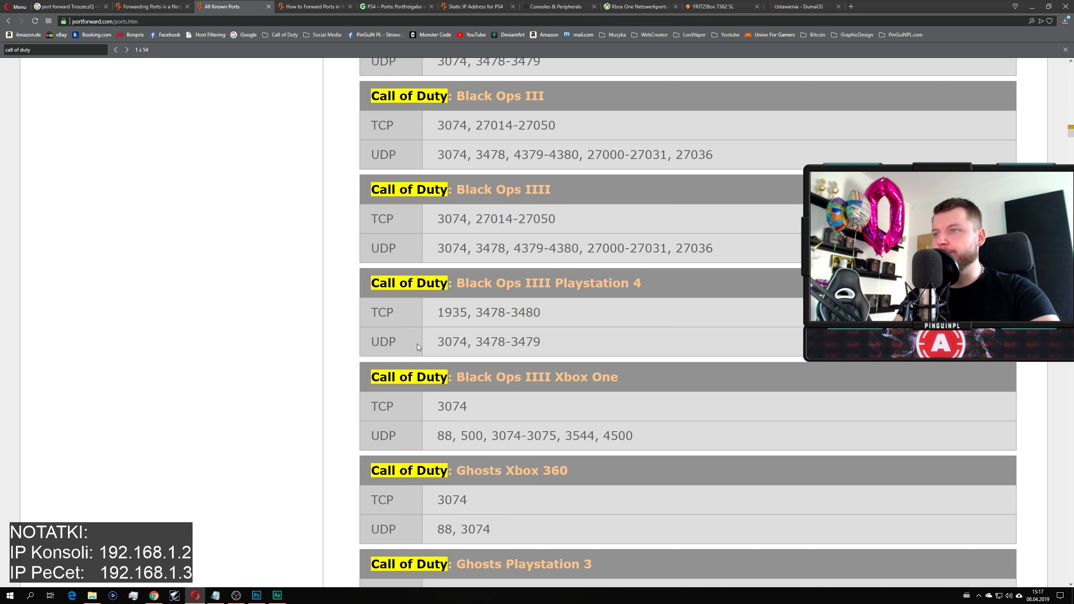
- Highlight UDP port 3074 in the Black Ops IIII Playstation 4 entry
double_click(444, 343)
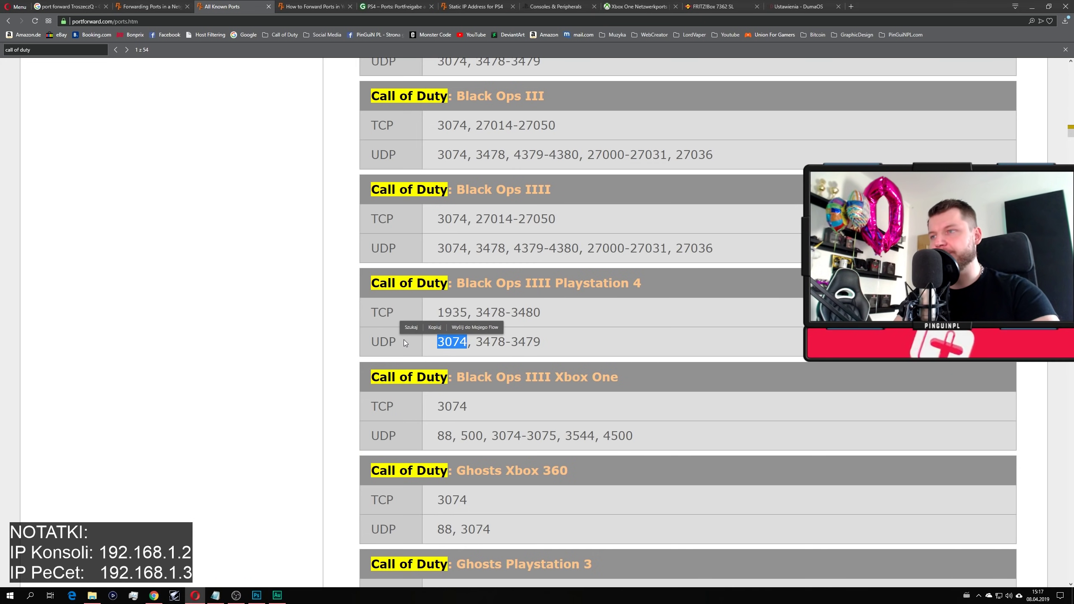
left_click(428, 345)
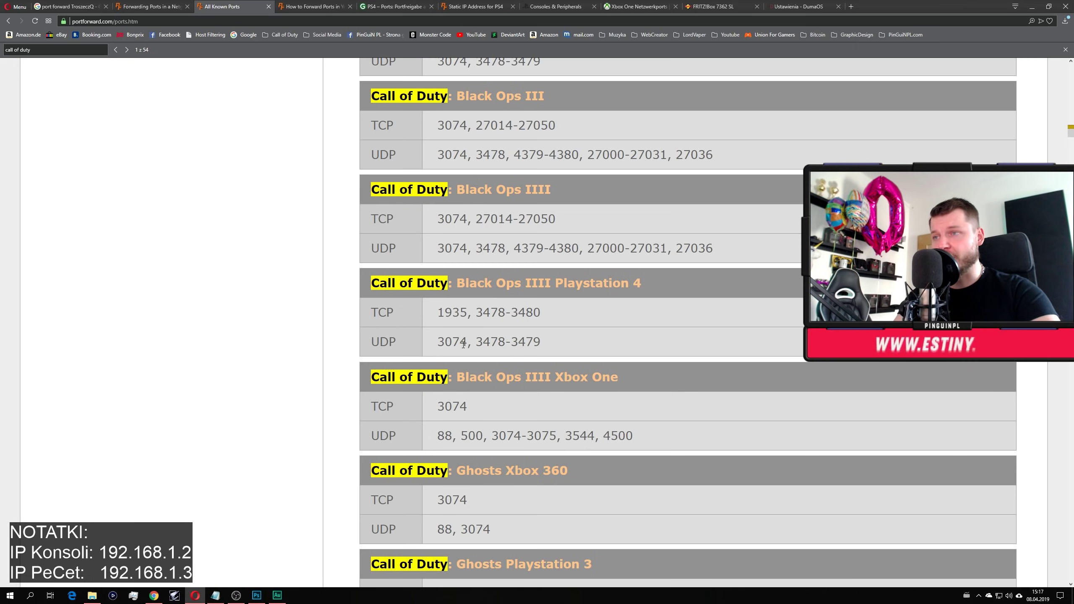
left_click_drag(467, 344, 435, 344)
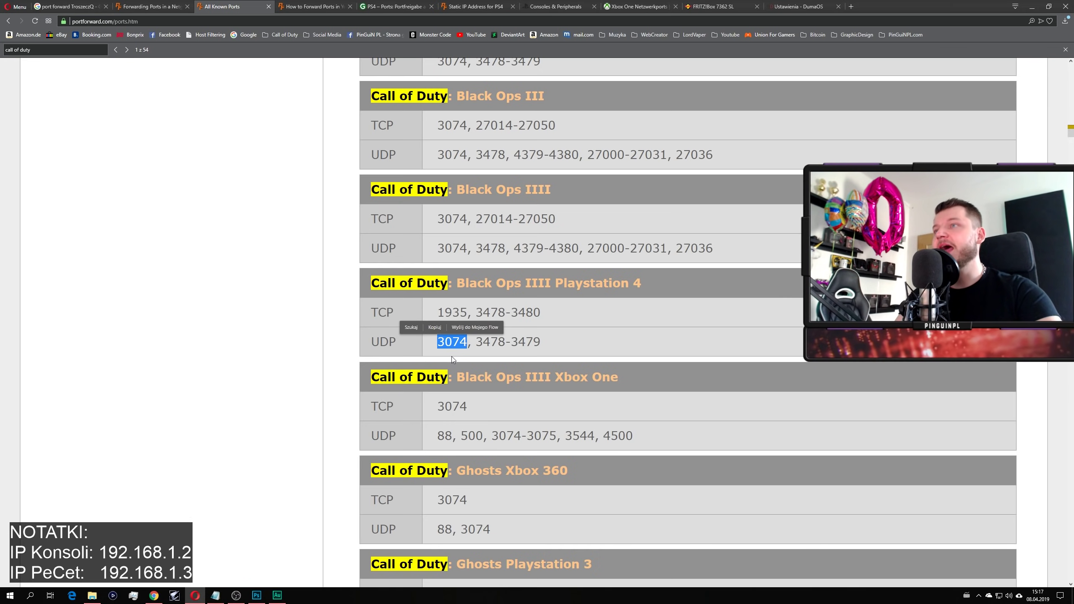
- Compare the ports of other Call of Duty titles, from Black Ops III to Ghosts and Infinite Warfare
scroll(533, 422, "up", 2)
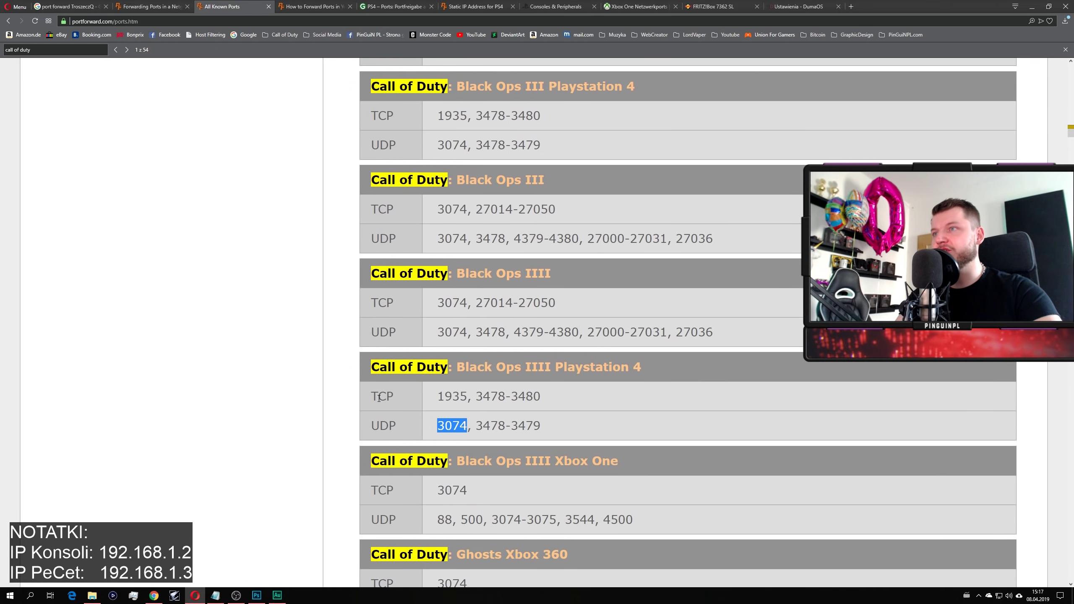
scroll(440, 392, "up", 3)
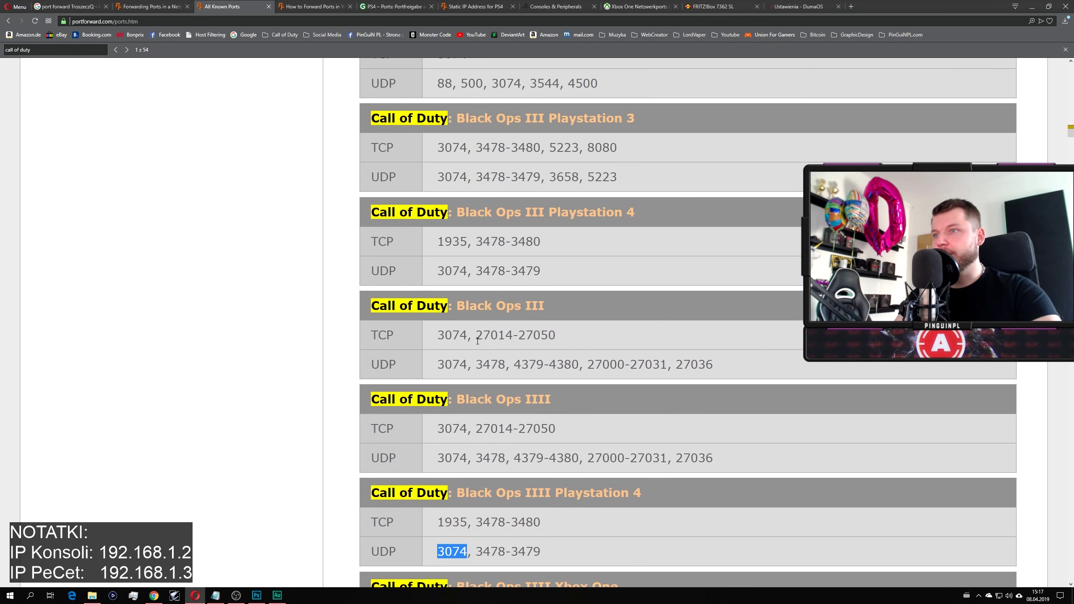
scroll(498, 366, "down", 11)
scroll(497, 368, "down", 10)
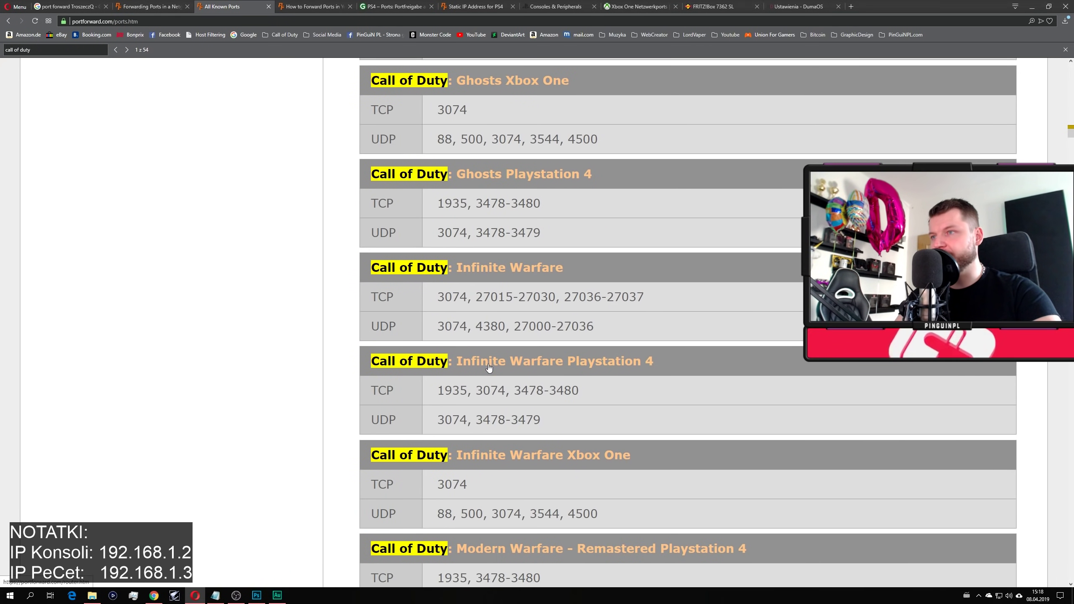
- Highlight TCP port 3074 in the Infinite Warfare Playstation 4 entry and compare it with the neighbouring Call of Duty entries
scroll(465, 351, "down", 1)
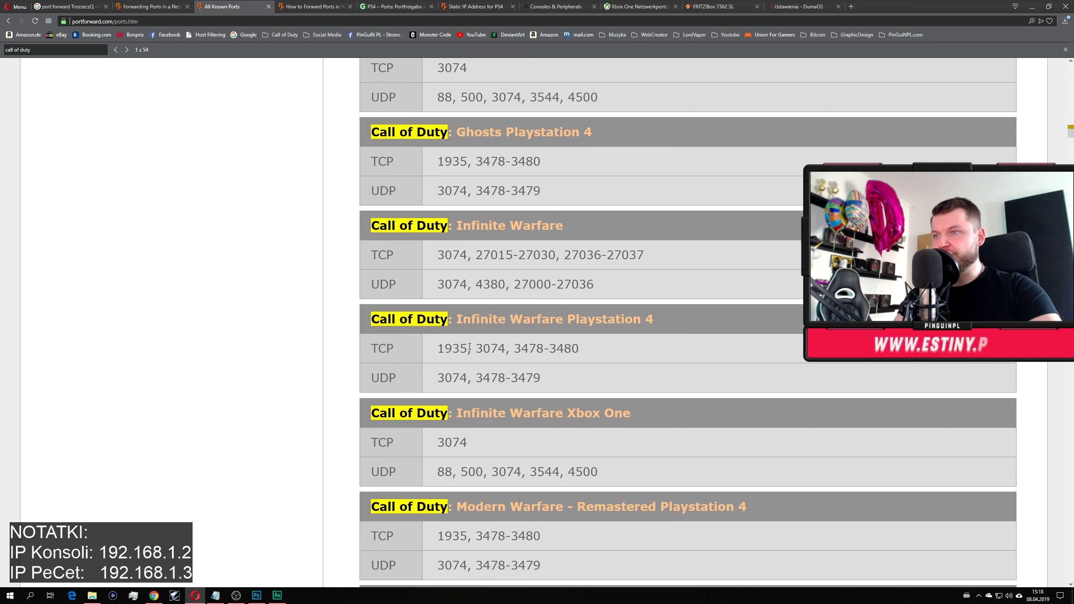
left_click_drag(437, 378, 505, 351)
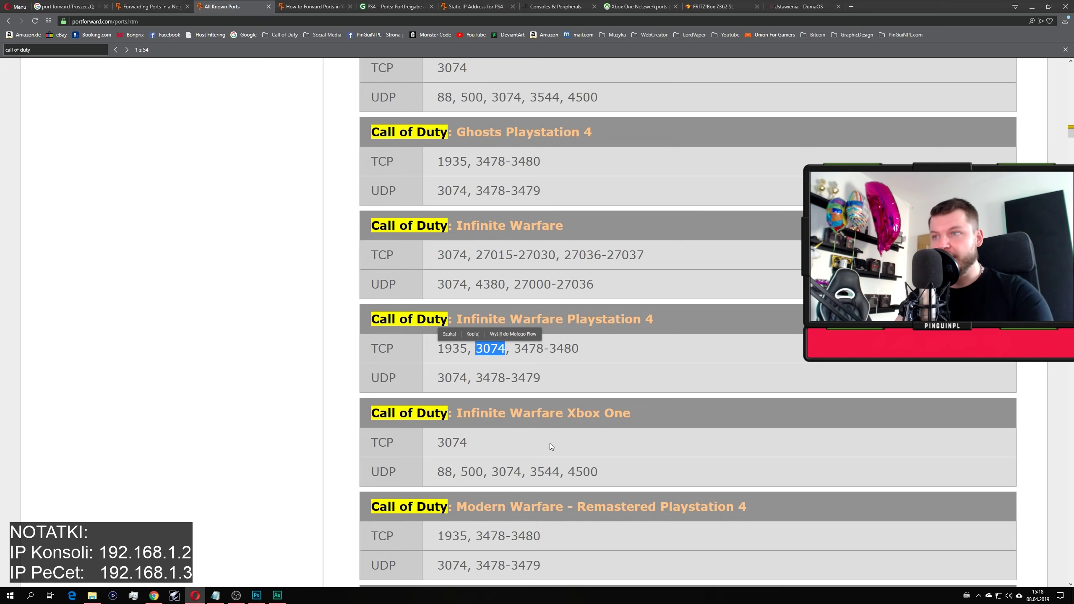
scroll(552, 208, "up", 1)
scroll(595, 182, "up", 4)
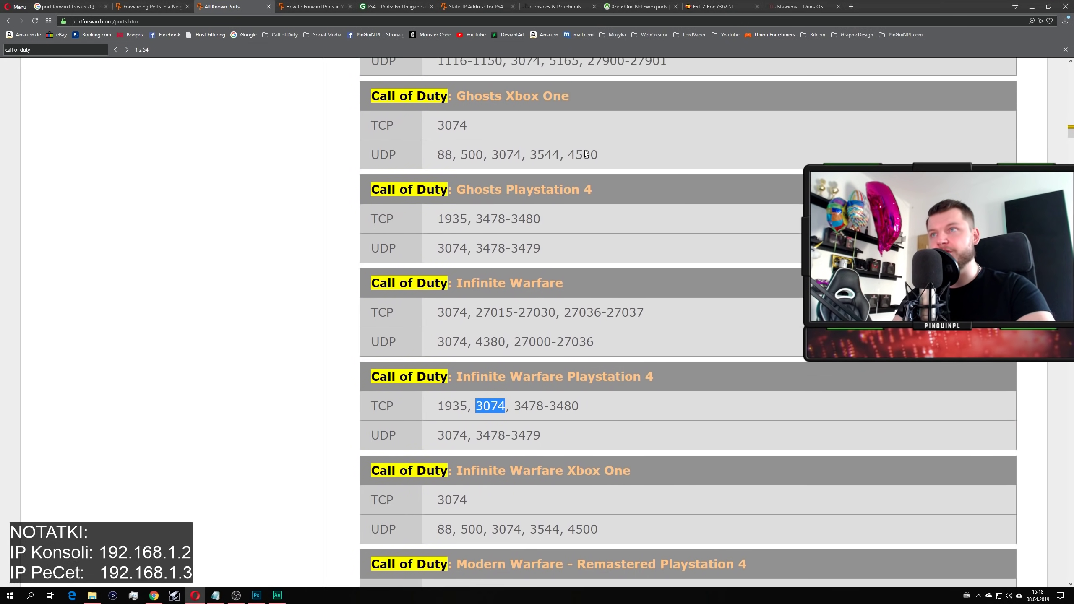
scroll(583, 271, "up", 4)
scroll(558, 339, "down", 5)
scroll(549, 368, "up", 3)
scroll(547, 374, "down", 5)
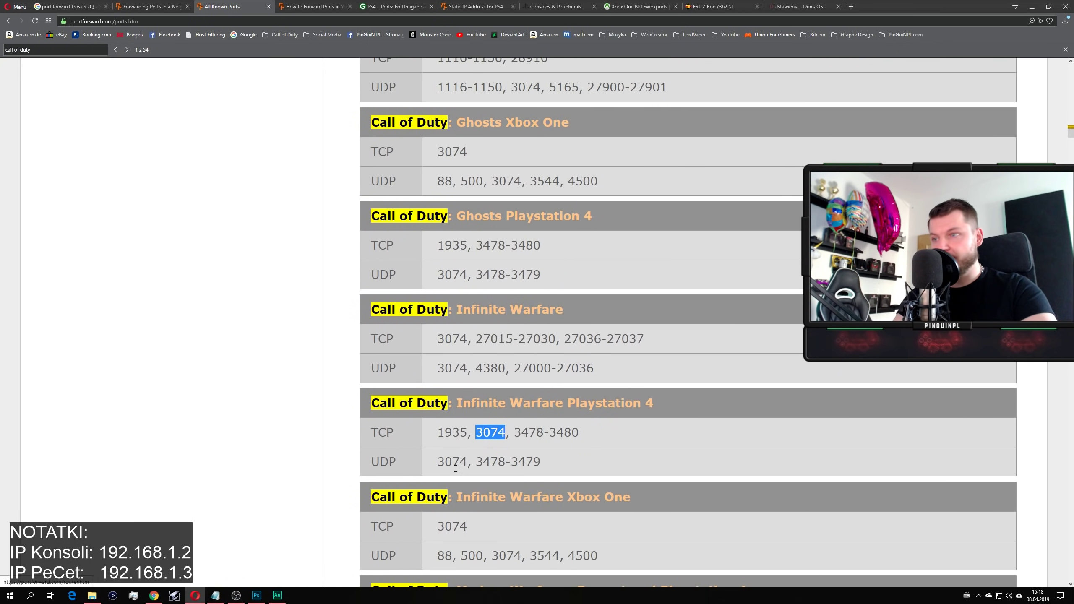
- Highlight UDP port 3074 in the Infinite Warfare Playstation 4 entry, then clear the selection
left_click(436, 460)
left_click_drag(436, 460, 467, 461)
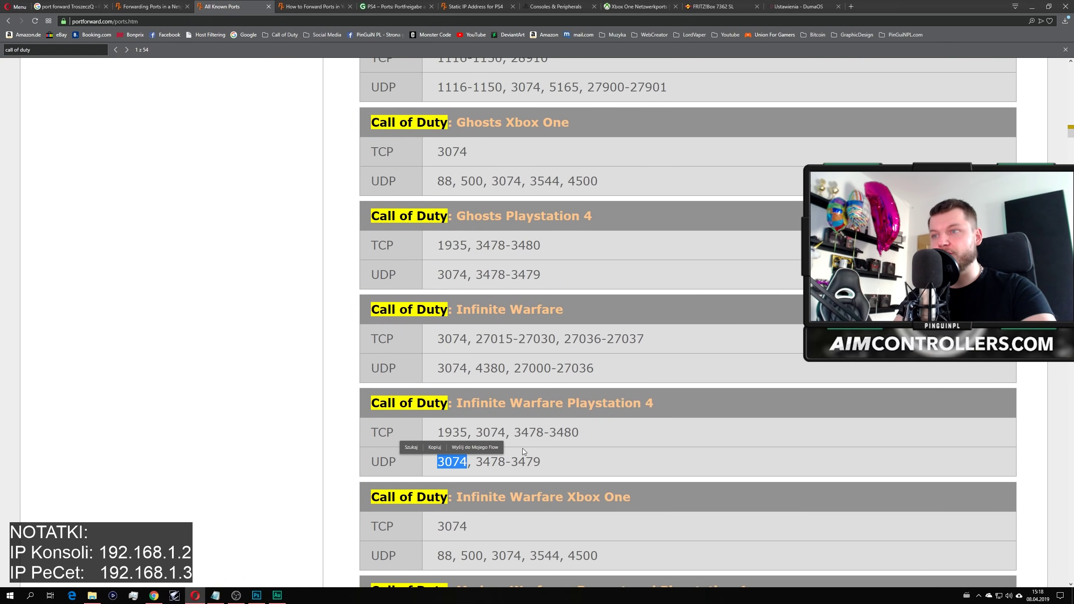
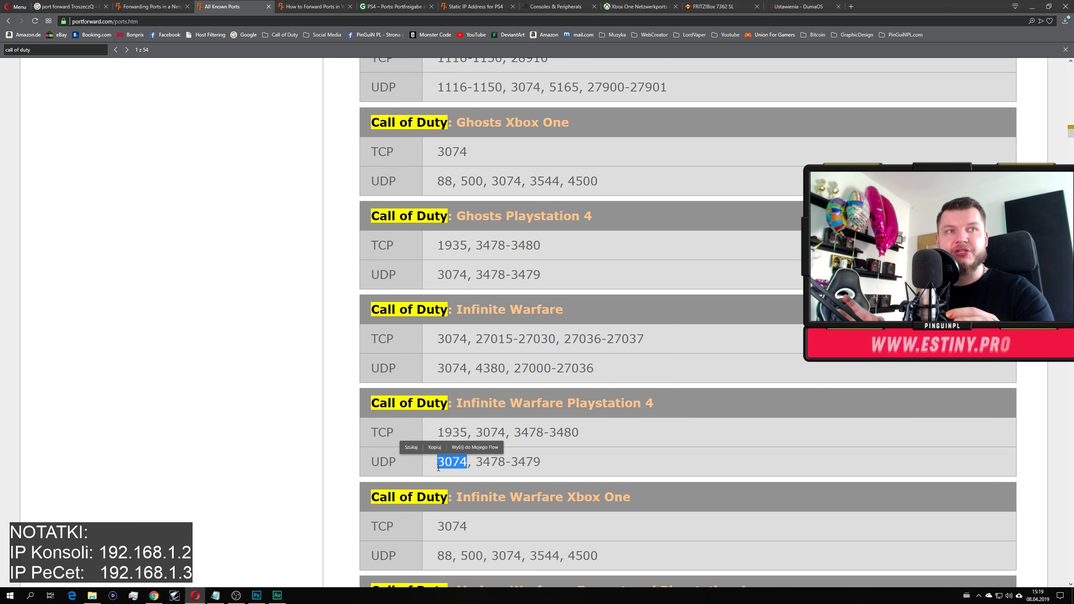
left_click(575, 451)
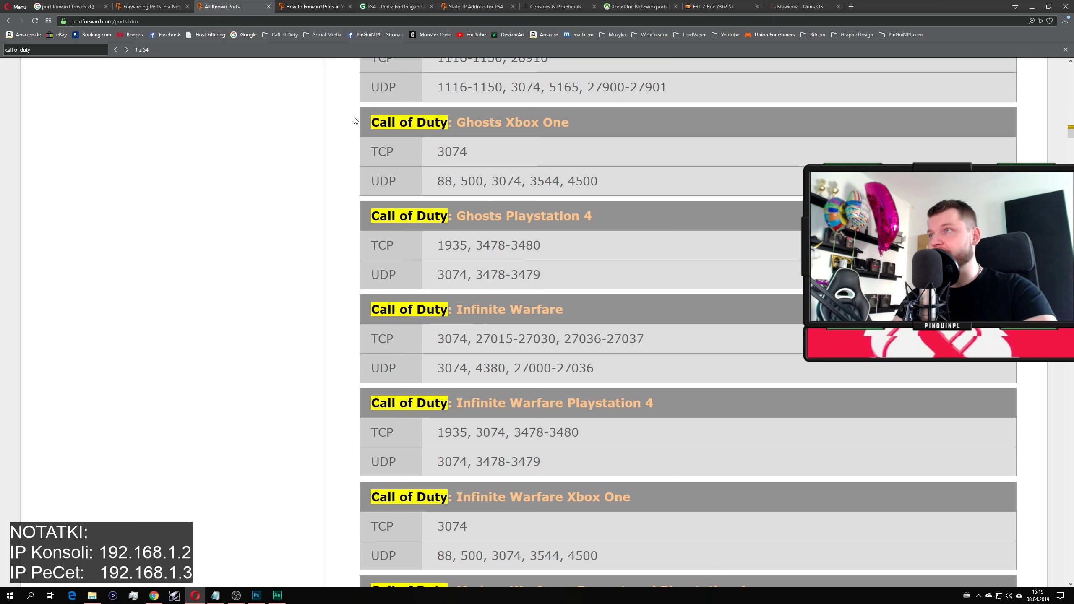
scroll(283, 96, "up", 2)
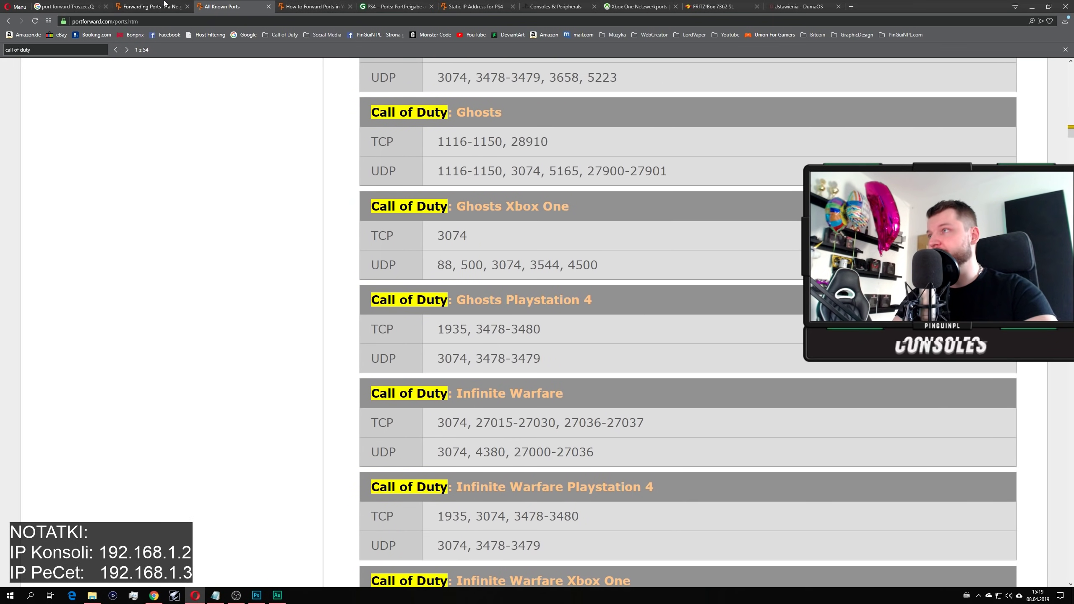
- Review the PlayStation 4 port forwarding guide's port lists for routers with and without Protocol Both
left_click(315, 7)
left_click(618, 315)
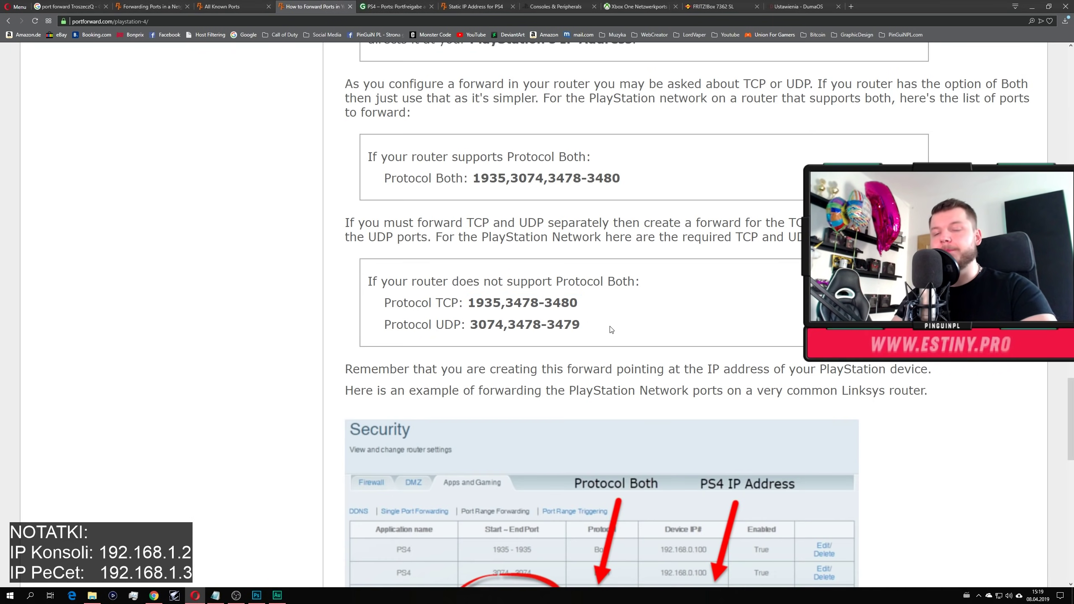
scroll(609, 328, "up", 1)
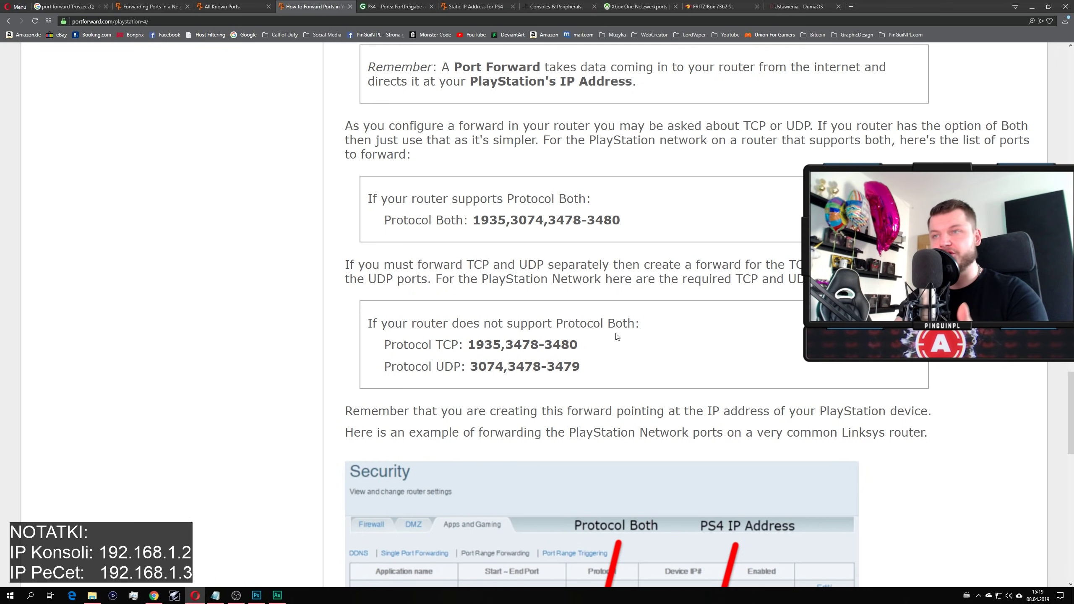
scroll(630, 339, "up", 2)
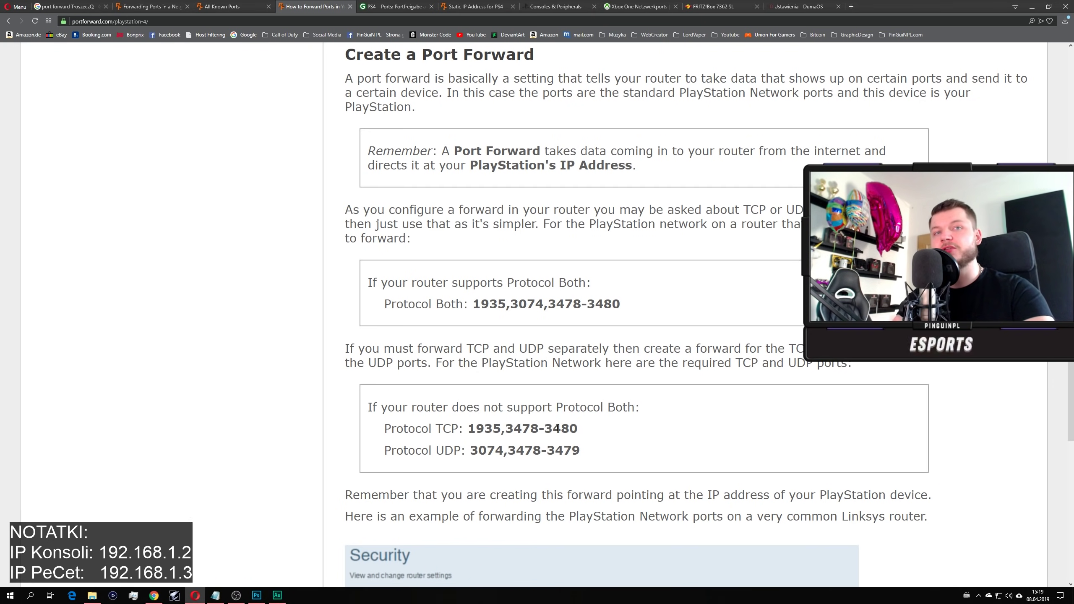
scroll(552, 409, "up", 20)
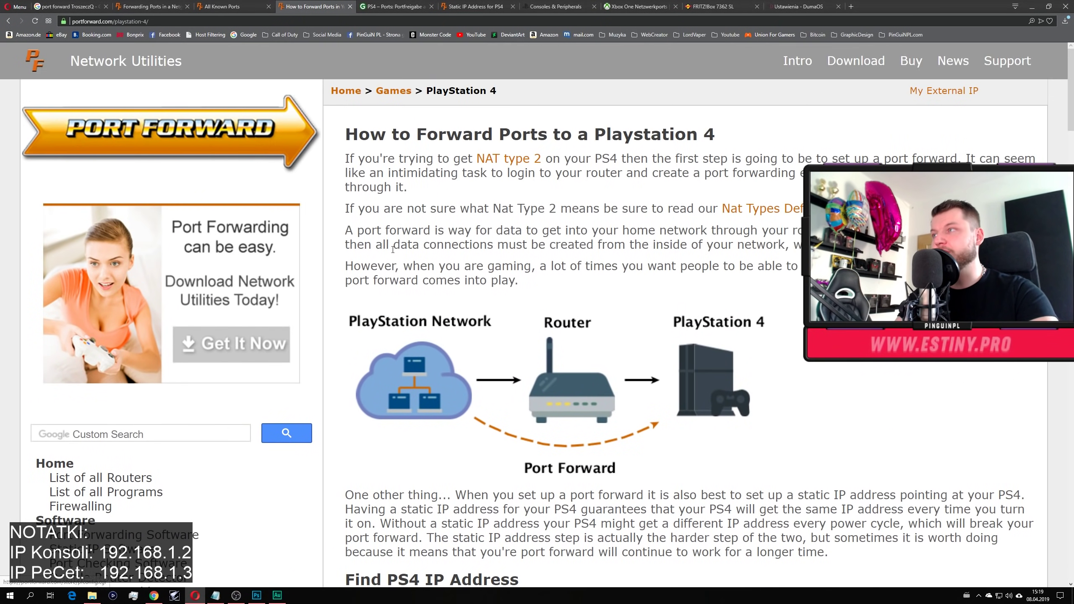
- Highlight the PlayStation 4 guide's title and the Protocol TCP line 1935,3478-3480 for routers without Protocol Both
left_click_drag(511, 134, 750, 139)
scroll(676, 241, "down", 1)
scroll(676, 241, "down", 20)
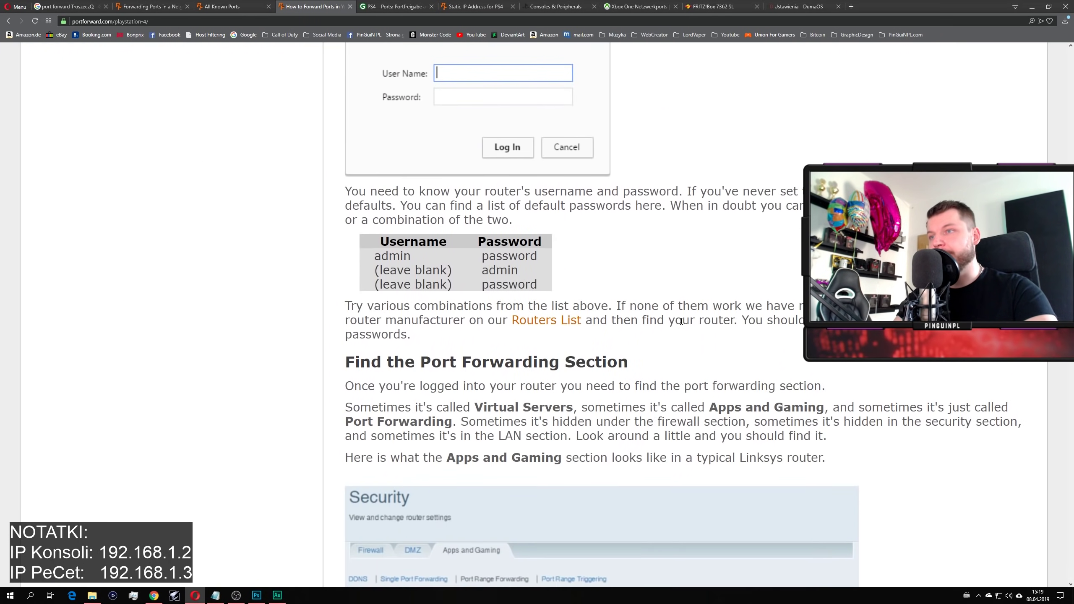
scroll(679, 325, "down", 5)
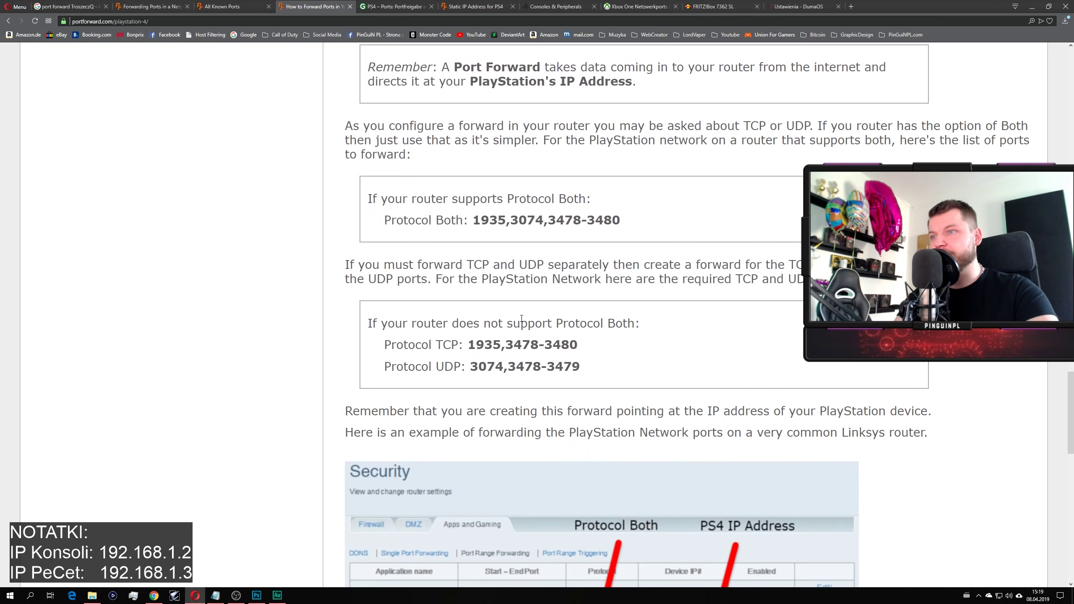
left_click_drag(383, 344, 600, 348)
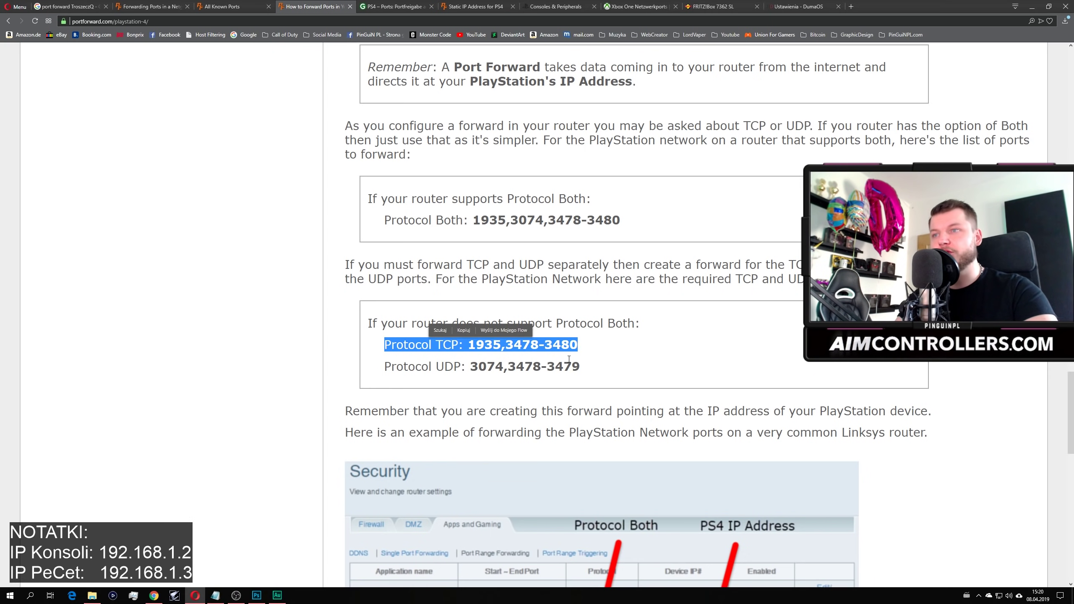
left_click(623, 368)
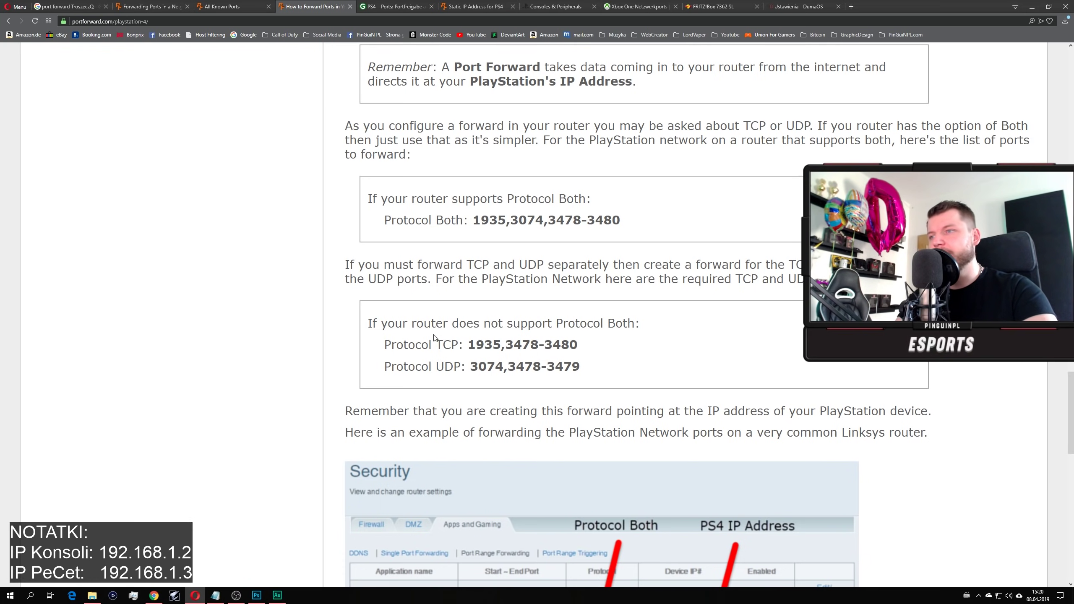
left_click_drag(419, 352, 451, 347)
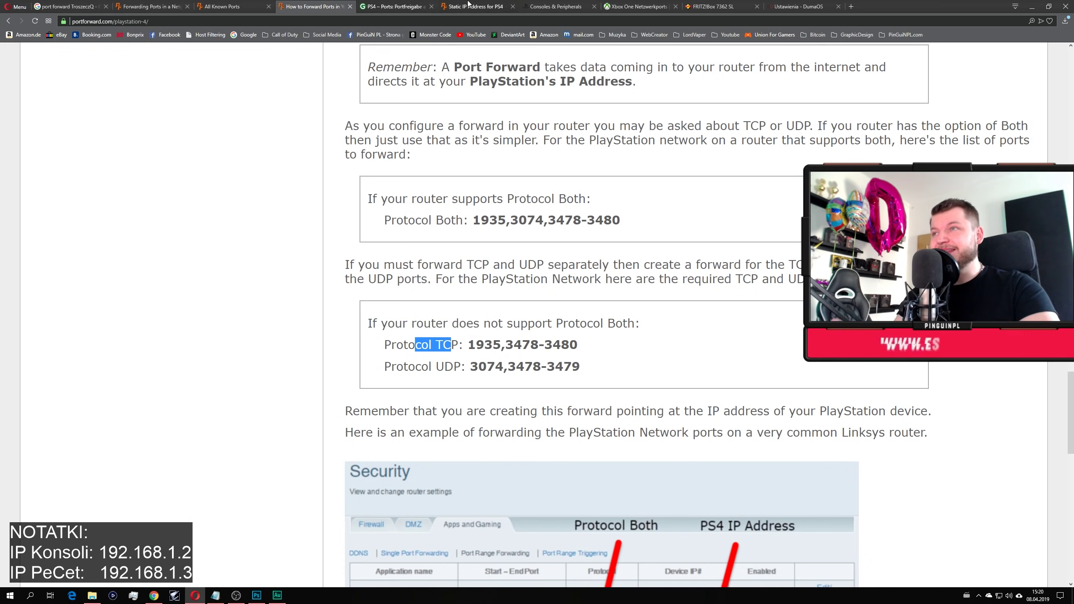
- Look through the Static IP Address for PS4 guide for the ports it says to forward for NAT Type 2
left_click(469, 4)
scroll(488, 436, "up", 15)
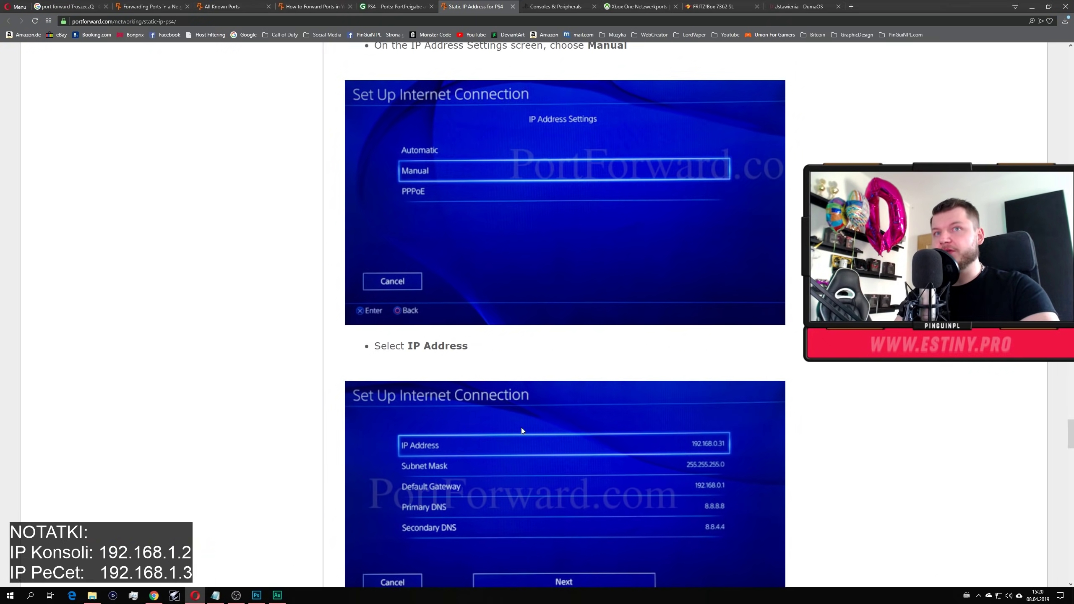
scroll(488, 437, "up", 5)
left_click_drag(1068, 425, 1069, 55)
scroll(575, 313, "down", 20)
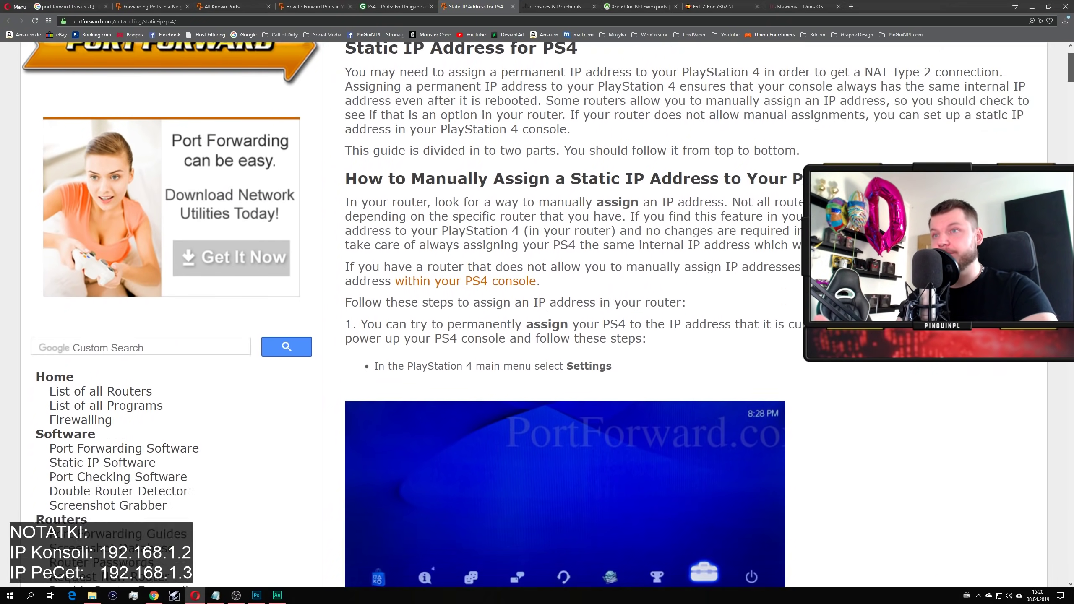
scroll(575, 313, "down", 4)
scroll(575, 313, "up", 11)
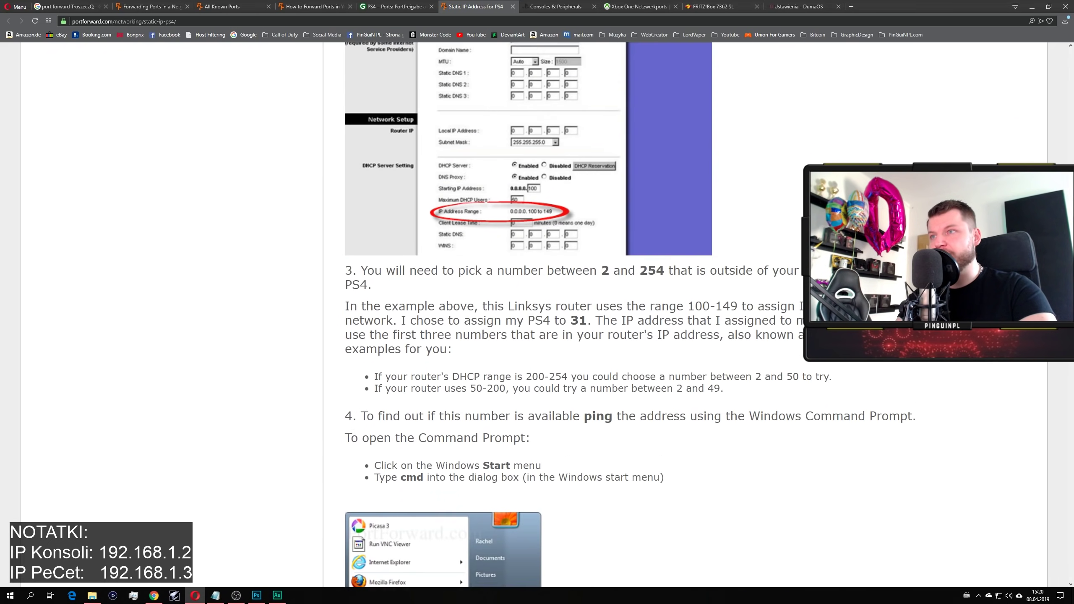
scroll(575, 313, "up", 8)
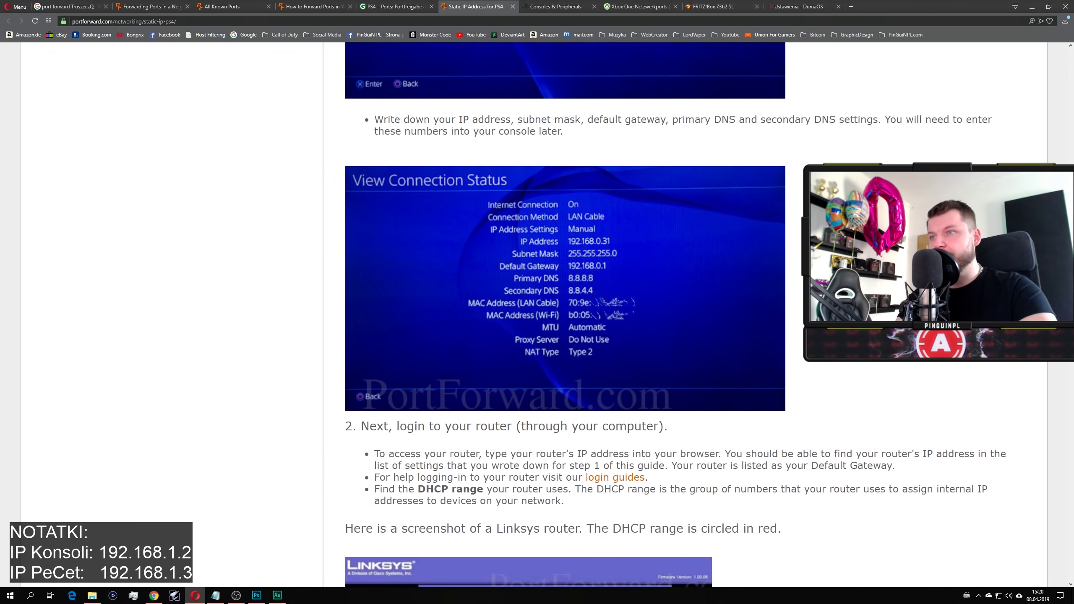
scroll(575, 313, "up", 16)
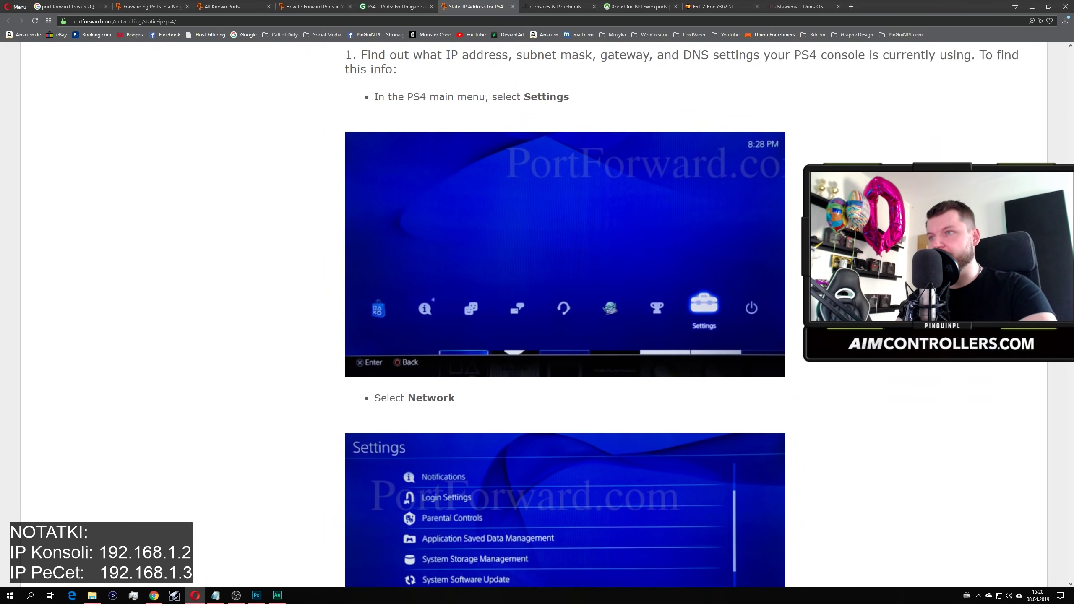
scroll(575, 313, "down", 7)
scroll(575, 313, "up", 13)
scroll(575, 313, "up", 4)
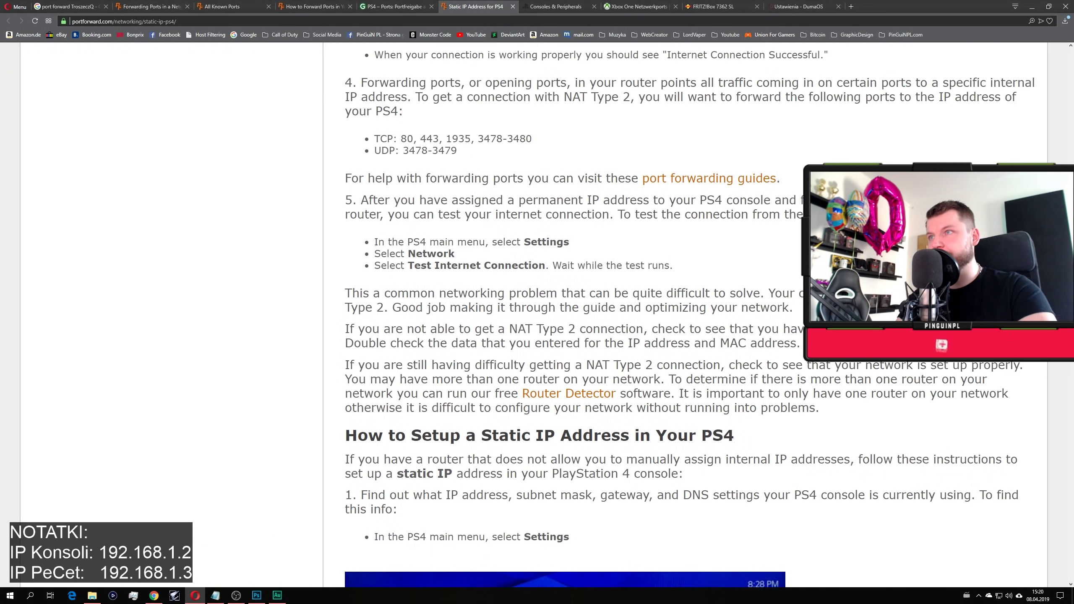
- Highlight TCP ports 80 and 443 in the static IP guide's list of ports to forward
left_click_drag(403, 187, 483, 186)
scroll(491, 312, "up", 2)
left_click(418, 270)
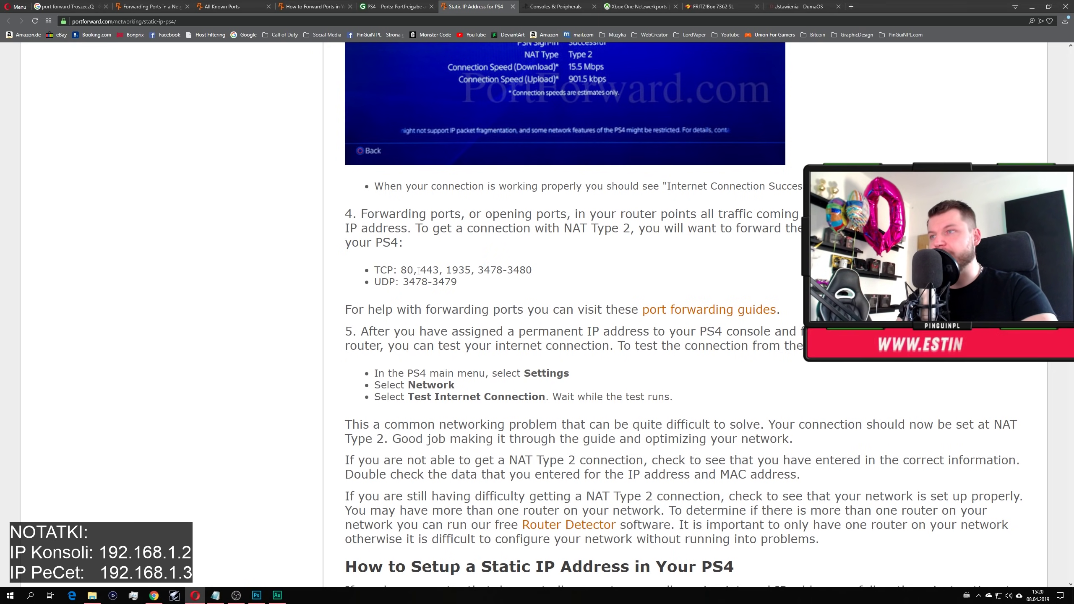
left_click_drag(403, 269, 442, 270)
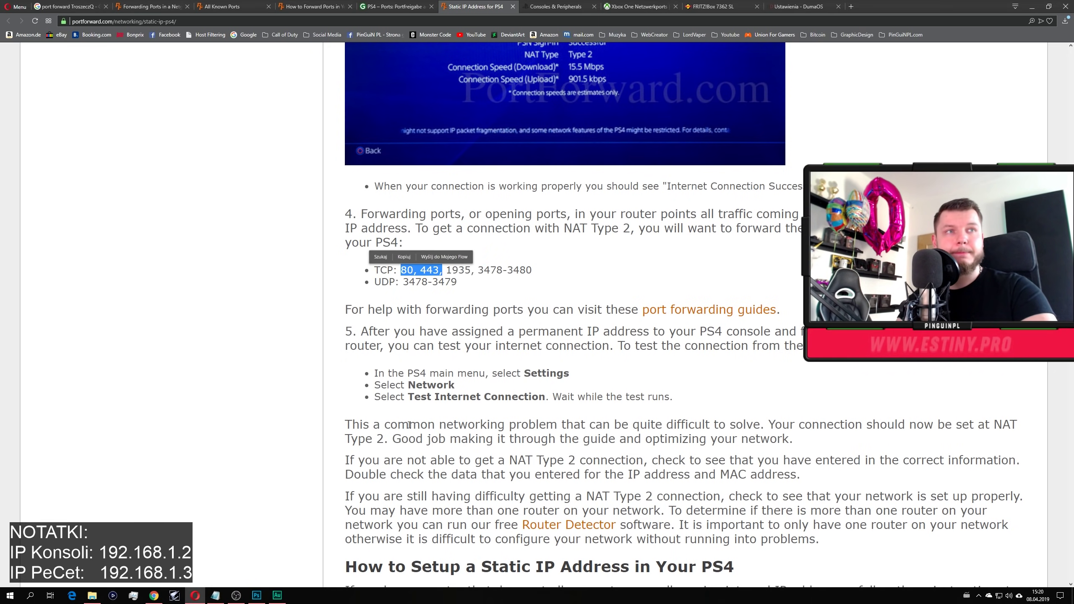
- Compare the PlayStation 4 guide's ports with the TCP ports posted in the PlayStation community forum thread
left_click(311, 6)
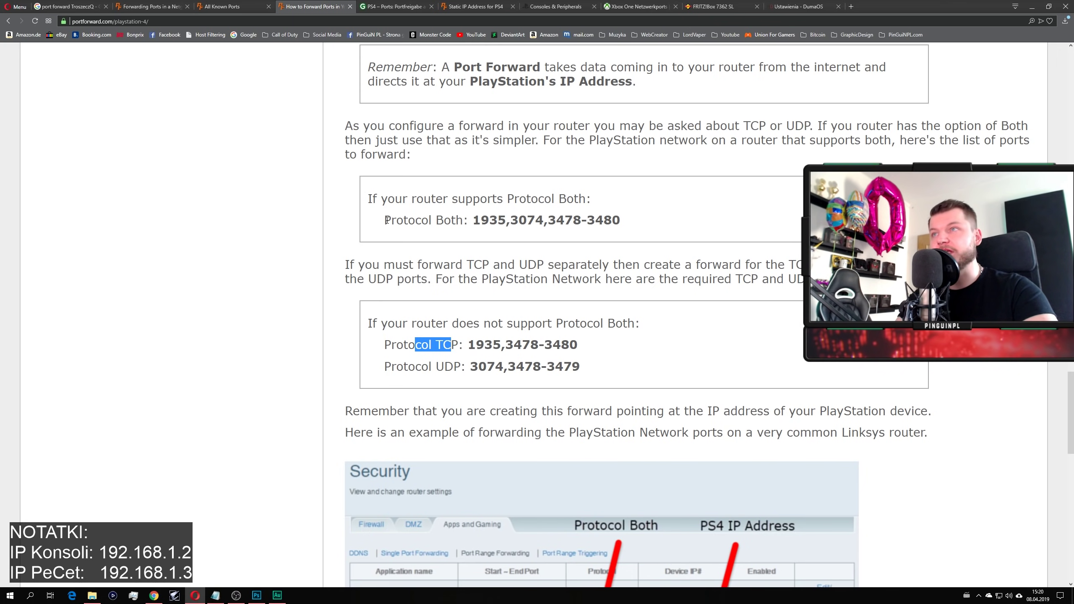
key("ctrl+Tab")
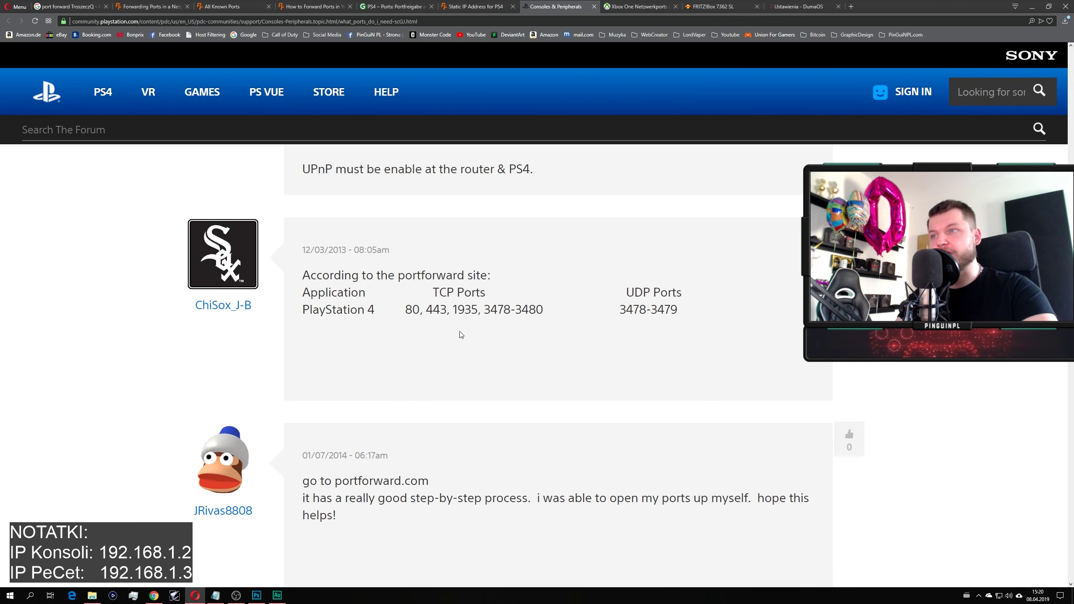
left_click_drag(427, 309, 571, 314)
left_click(423, 490)
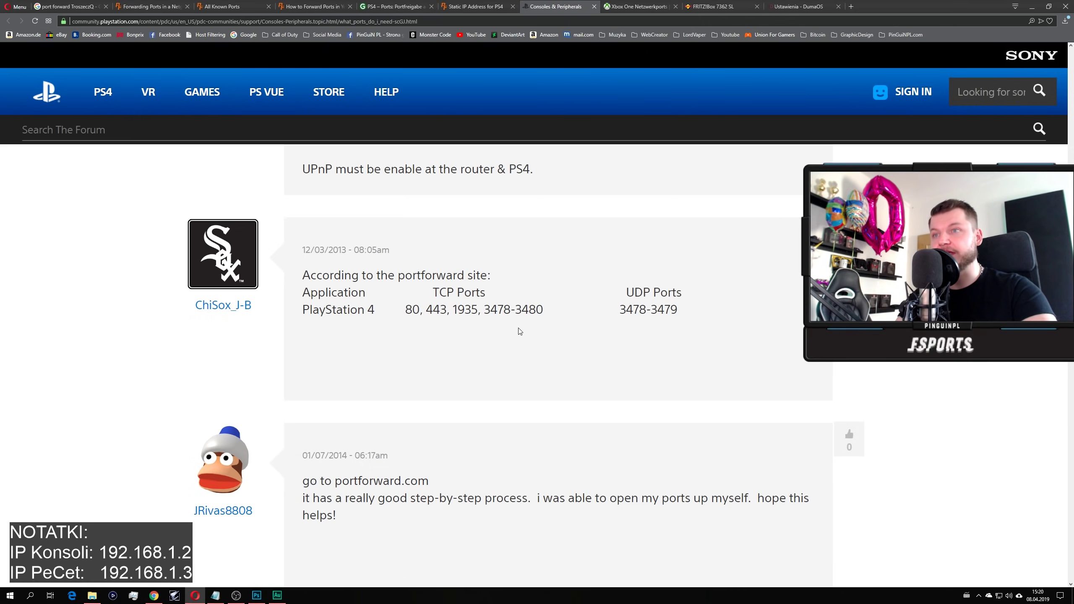
- View the Xbox Live port list, then find the ports to open in GIGA's PS4 port article
left_click(604, 7)
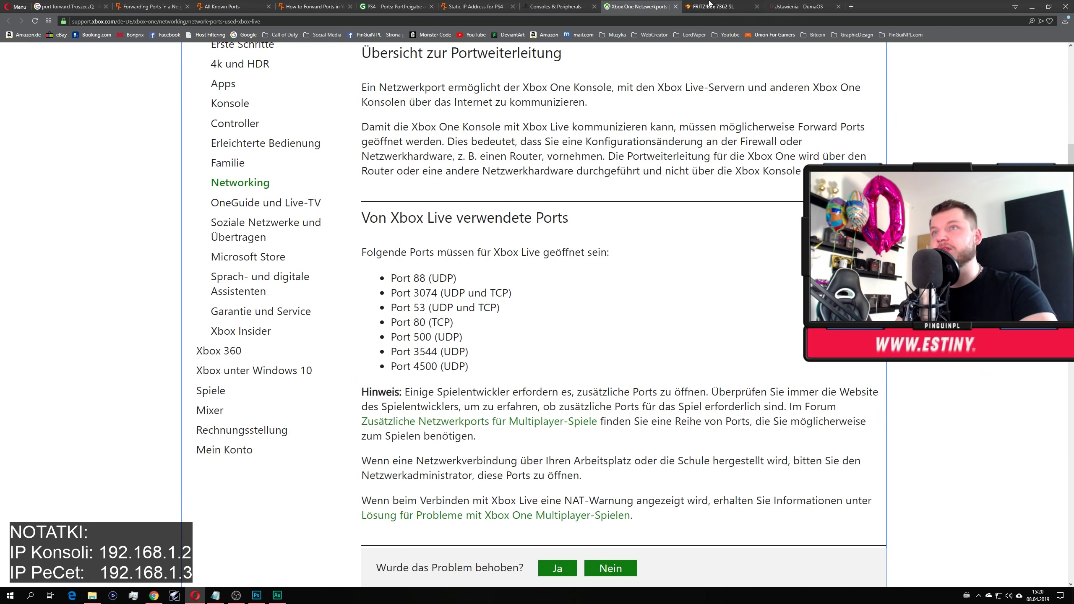
left_click(397, 6)
scroll(451, 305, "down", 3)
scroll(451, 304, "down", 20)
scroll(477, 351, "down", 6)
scroll(479, 355, "up", 8)
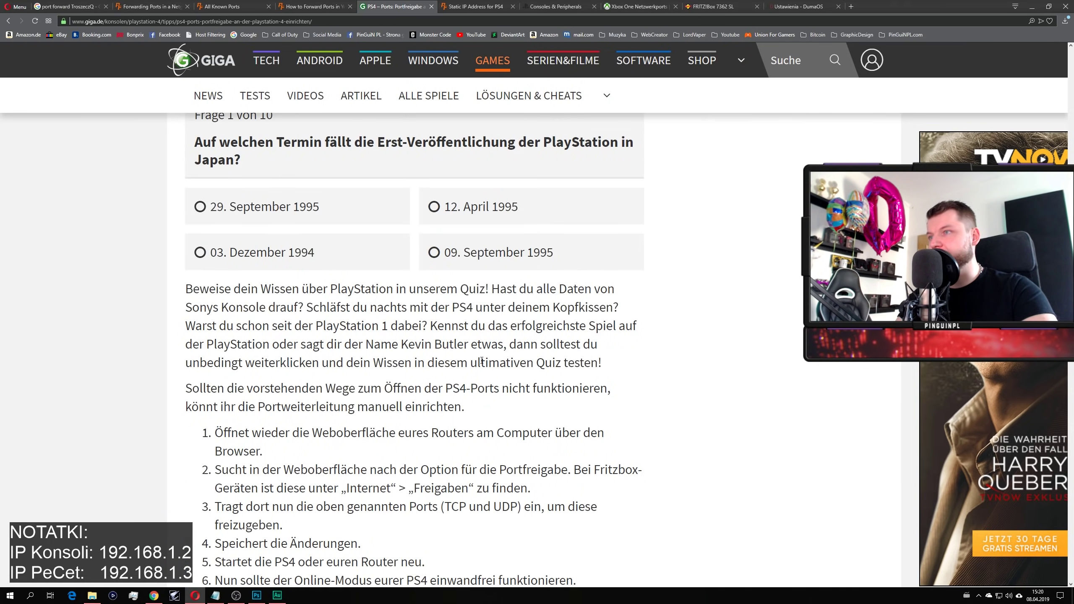
scroll(481, 360, "up", 10)
scroll(482, 371, "up", 8)
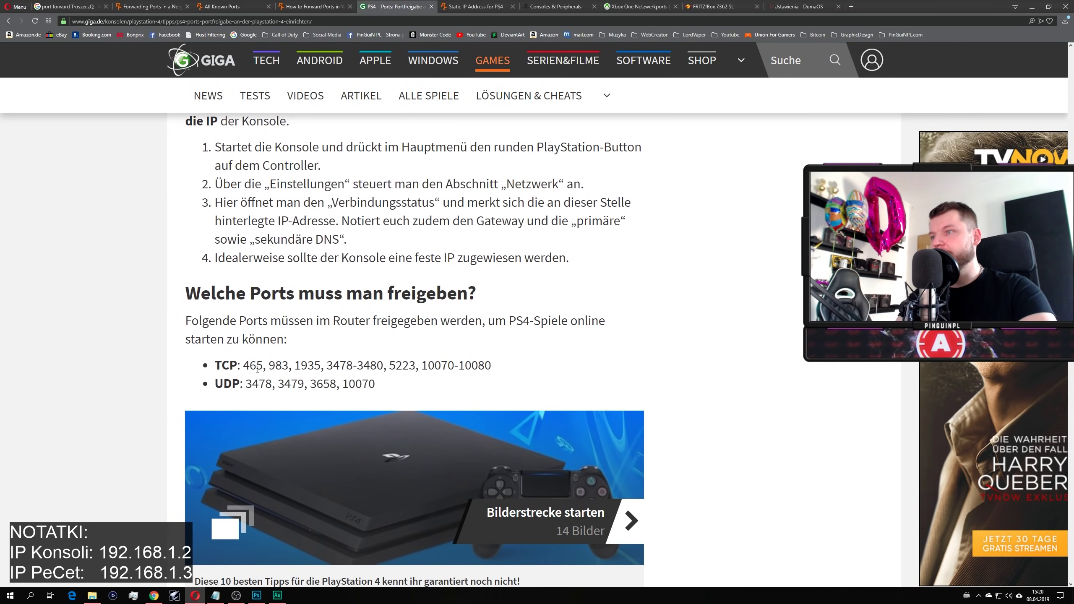
- Highlight the GIGA article's TCP port list, then only ports 1935 and 3478-3480 within it
left_click_drag(244, 366, 492, 366)
left_click(495, 397)
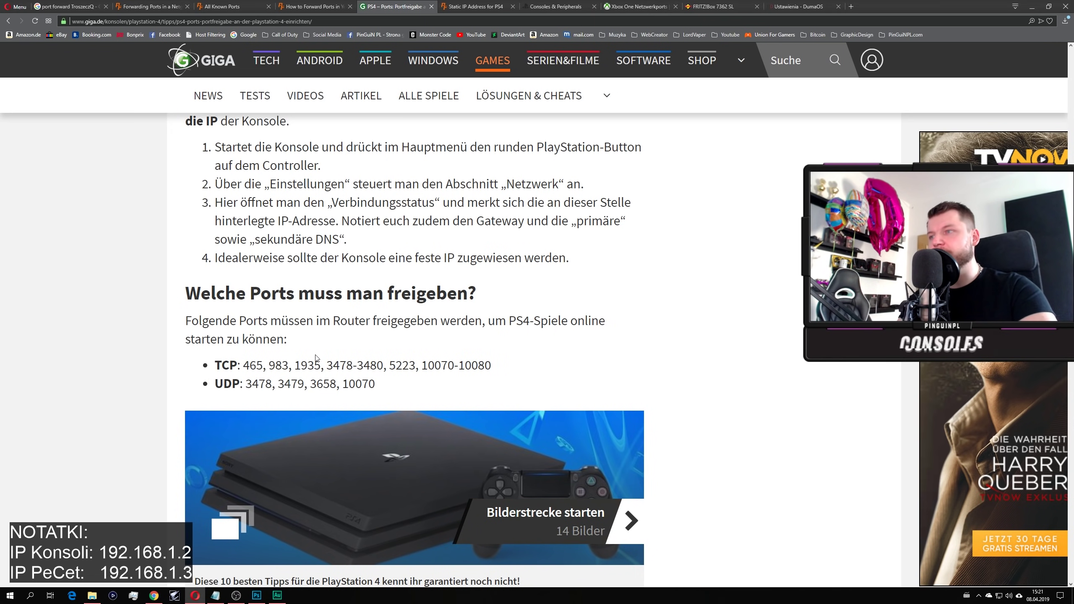
left_click_drag(296, 365, 383, 365)
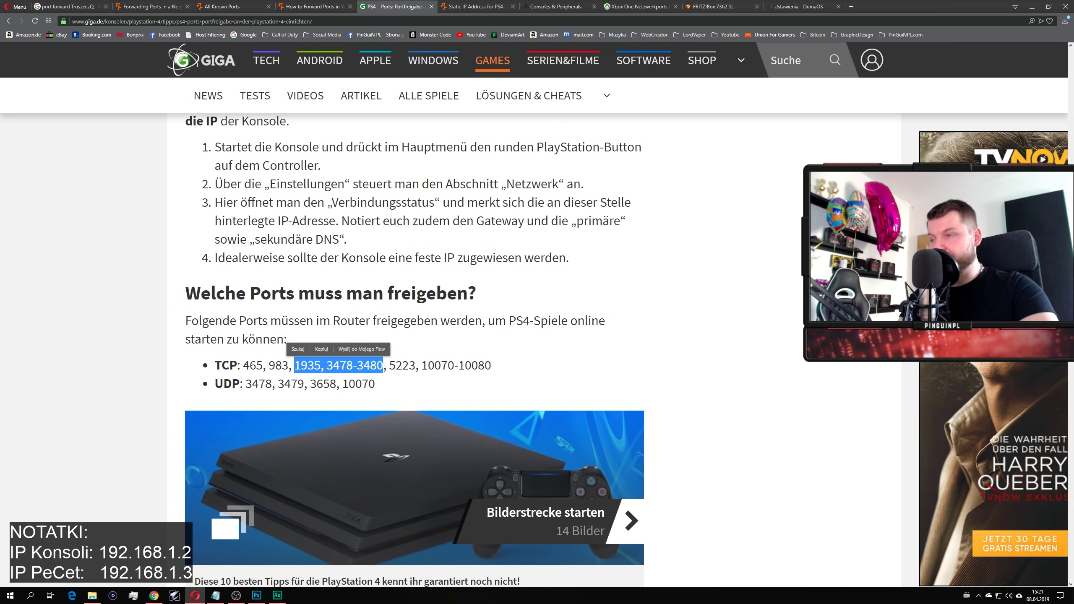
left_click(397, 381)
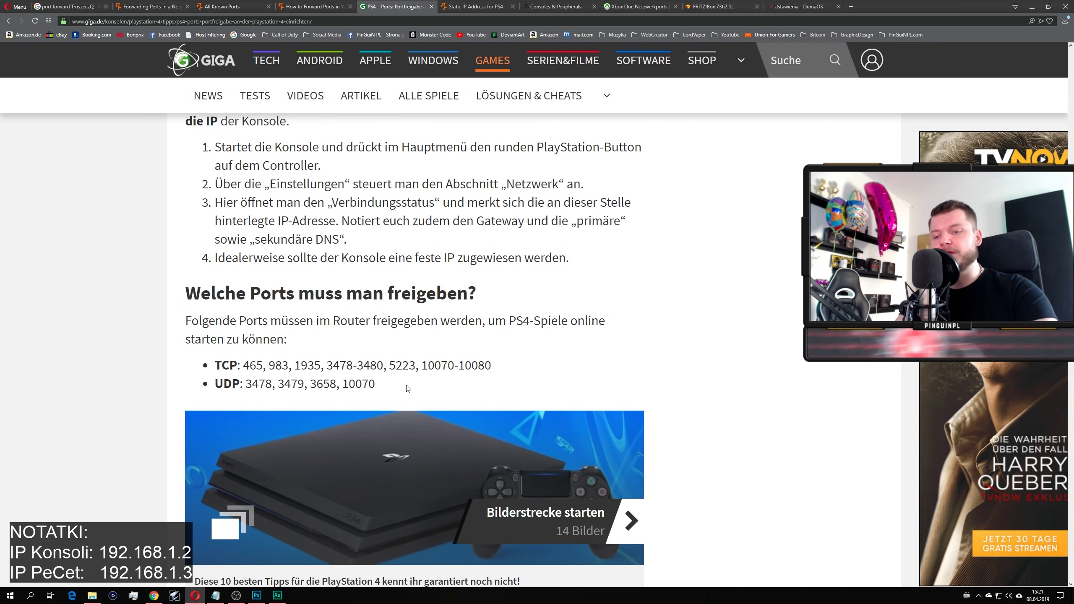
scroll(404, 387, "down", 1)
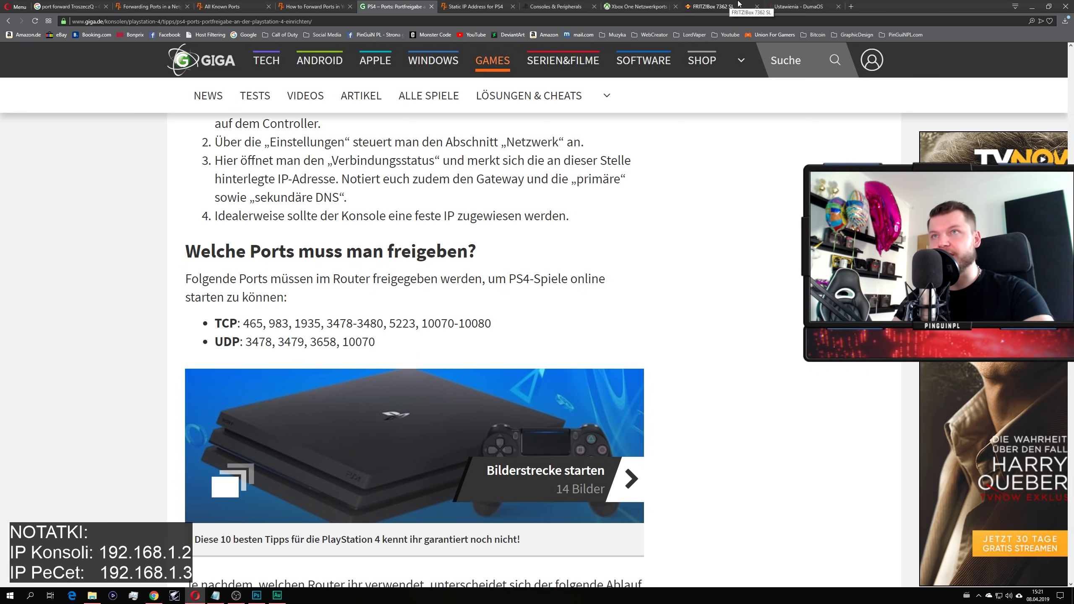
- Start adding a custom port forwarding service on the router and sign in with the saved admin credentials
left_click(812, 6)
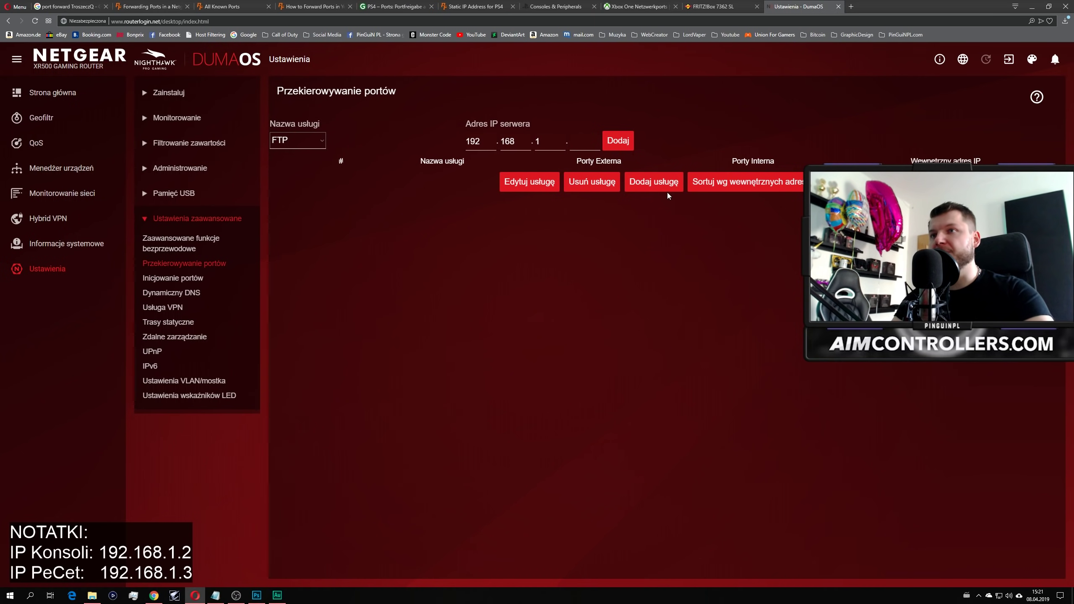
left_click(653, 183)
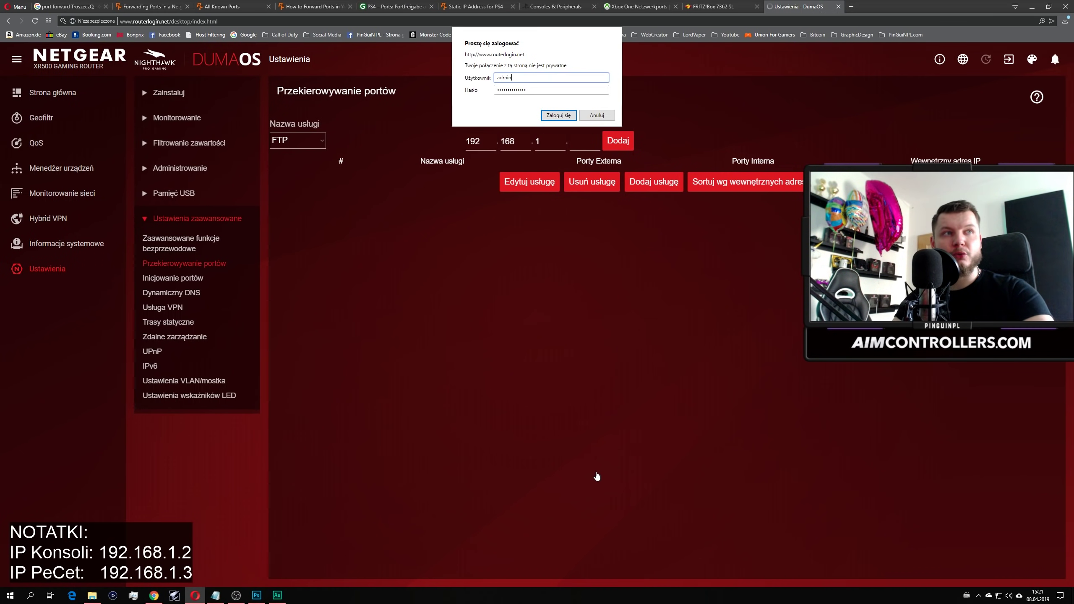
left_click(559, 117)
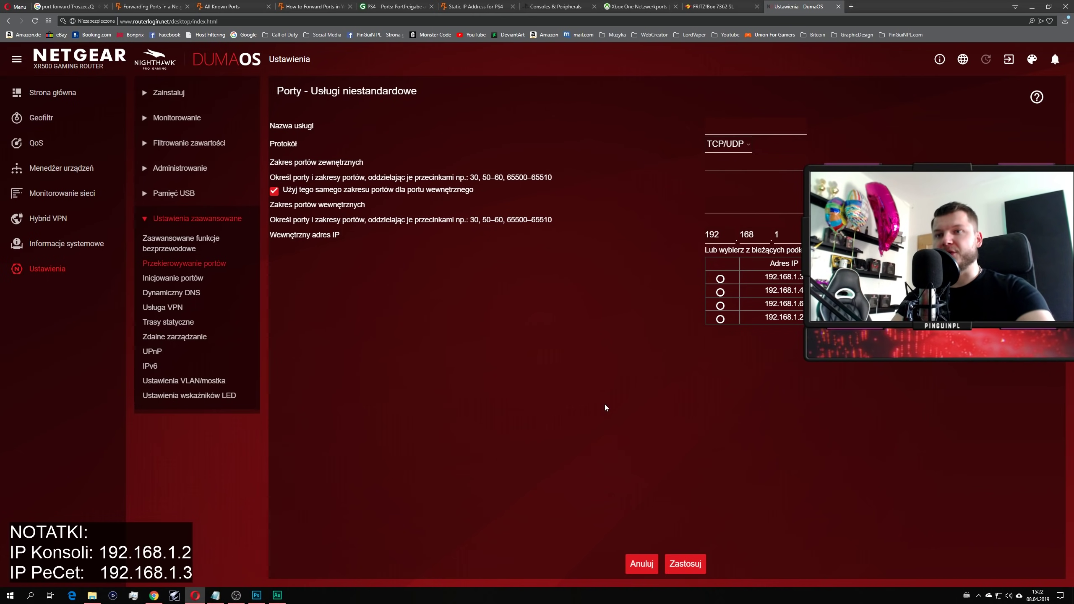
left_click(763, 126)
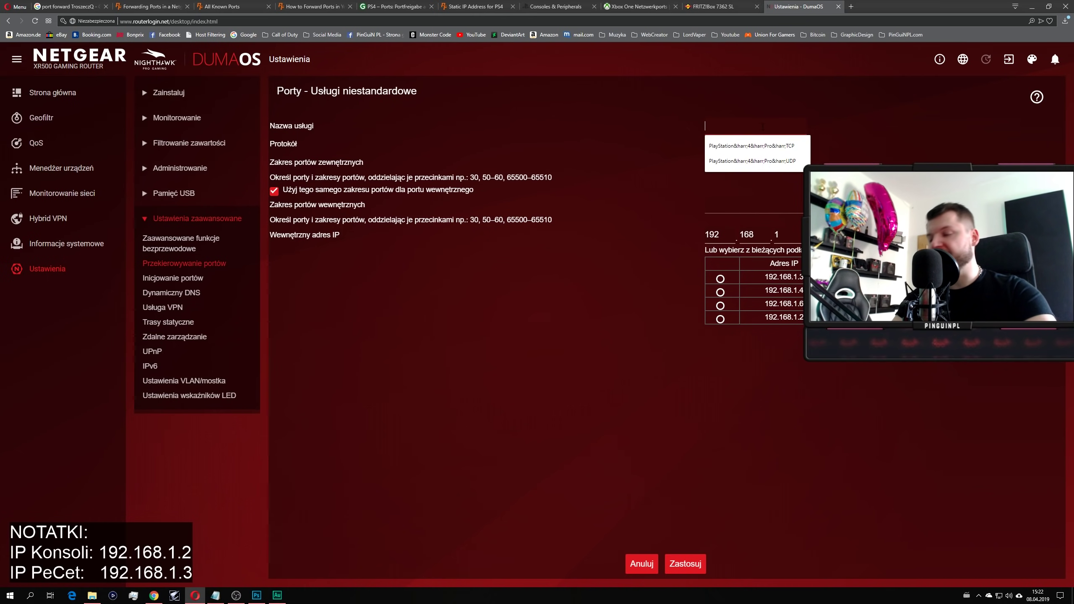
type("COD_")
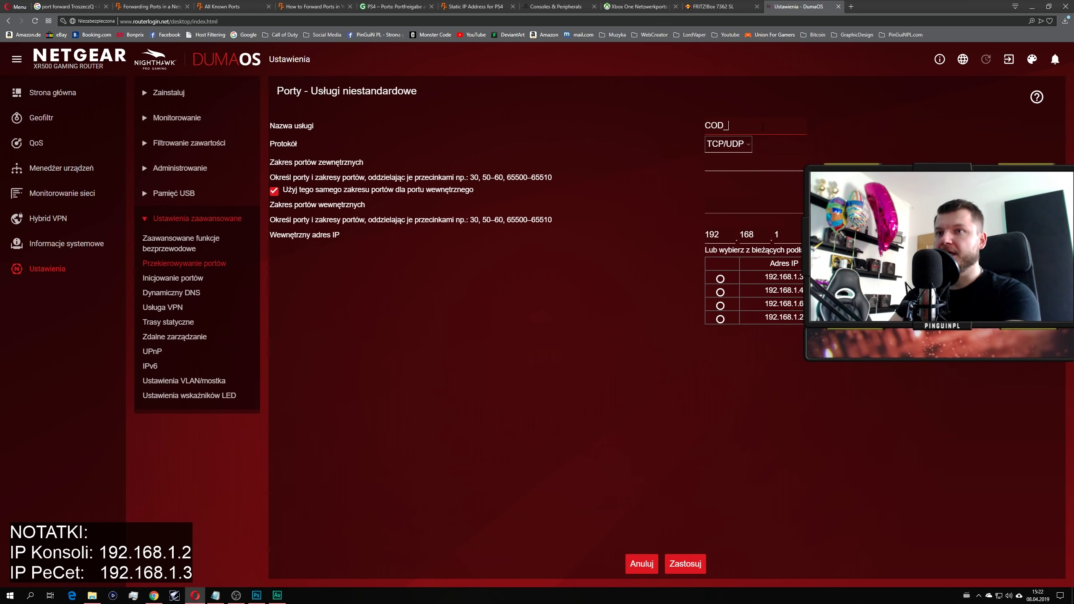
key("BackSpace")
key("BackSpace")
key("BackSpace")
key("BackSpace")
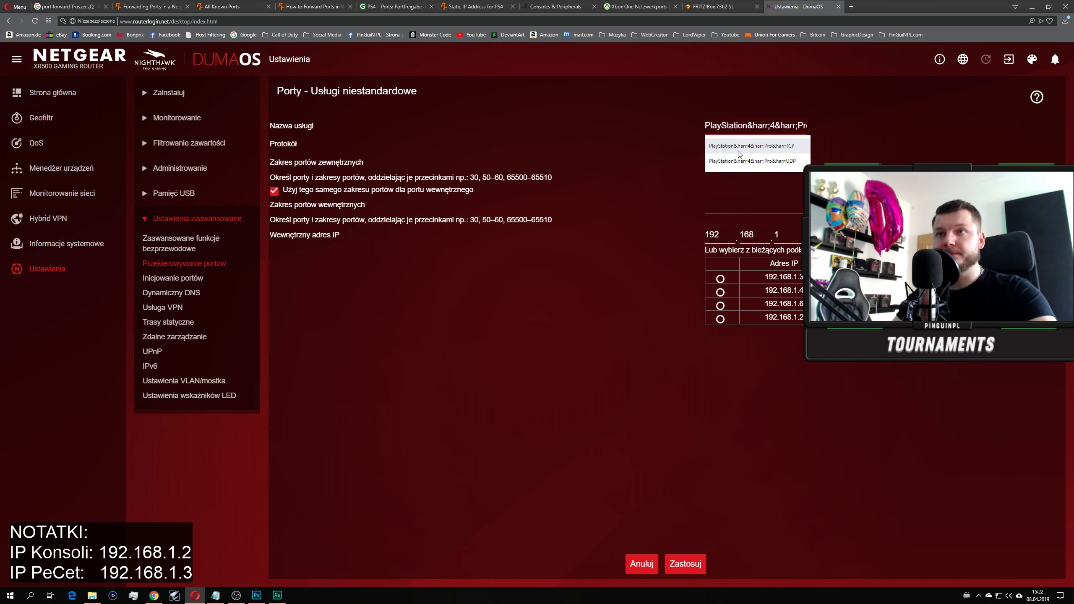
key("ctrl+a")
key("BackSpace")
- Name the custom service COD_OBA_PS4
left_click(792, 126)
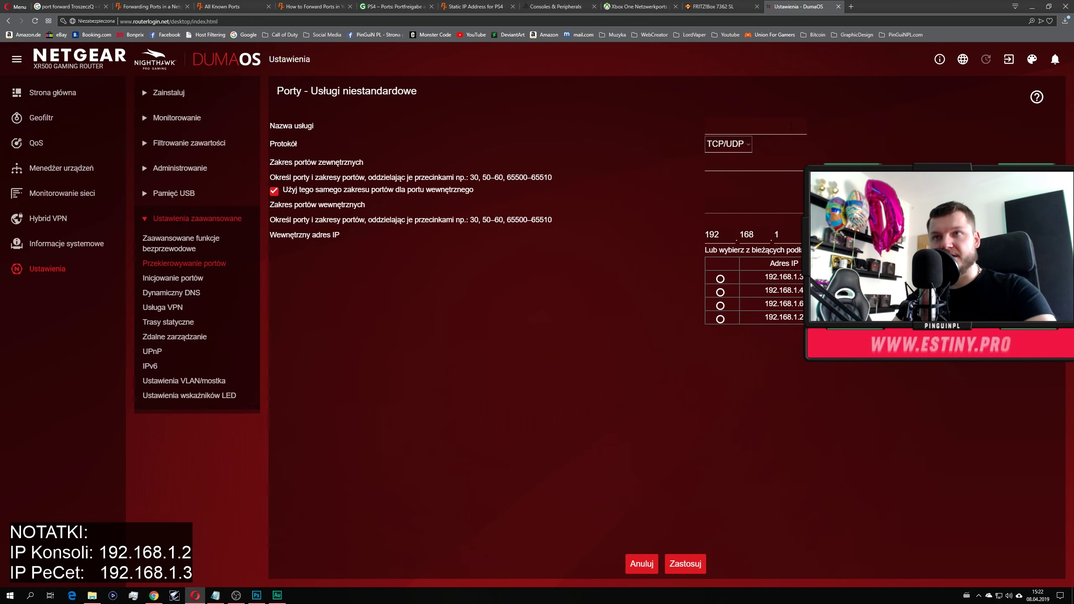
left_click(792, 126)
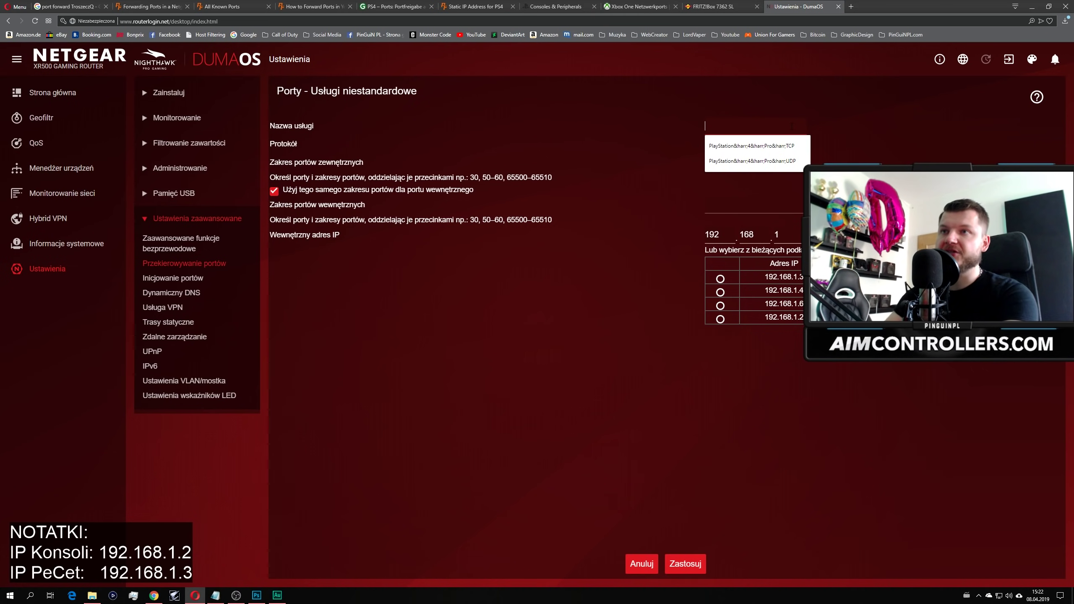
type("COD")
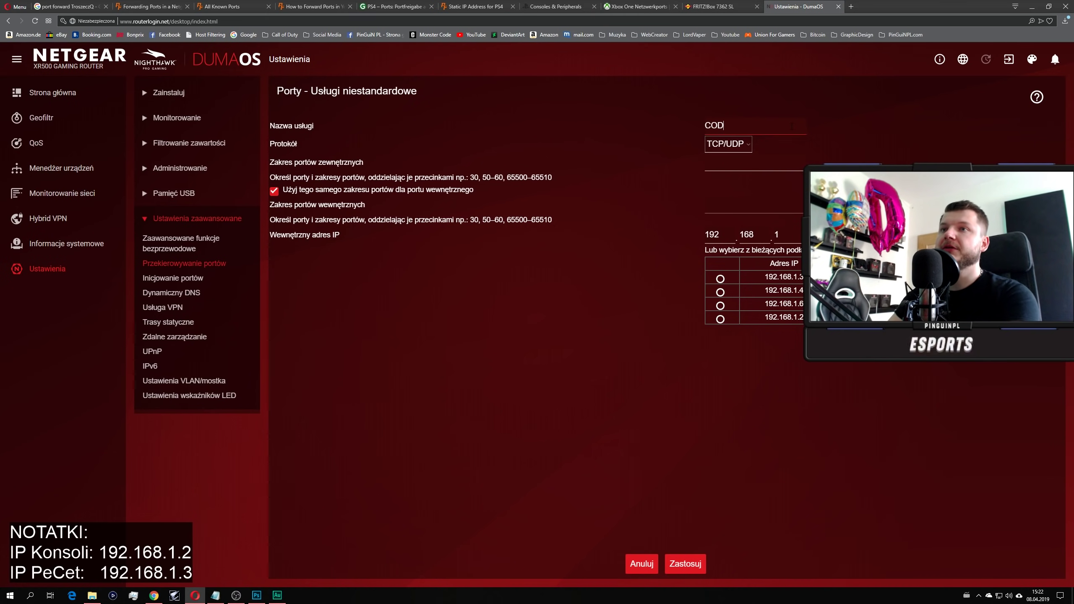
type("_")
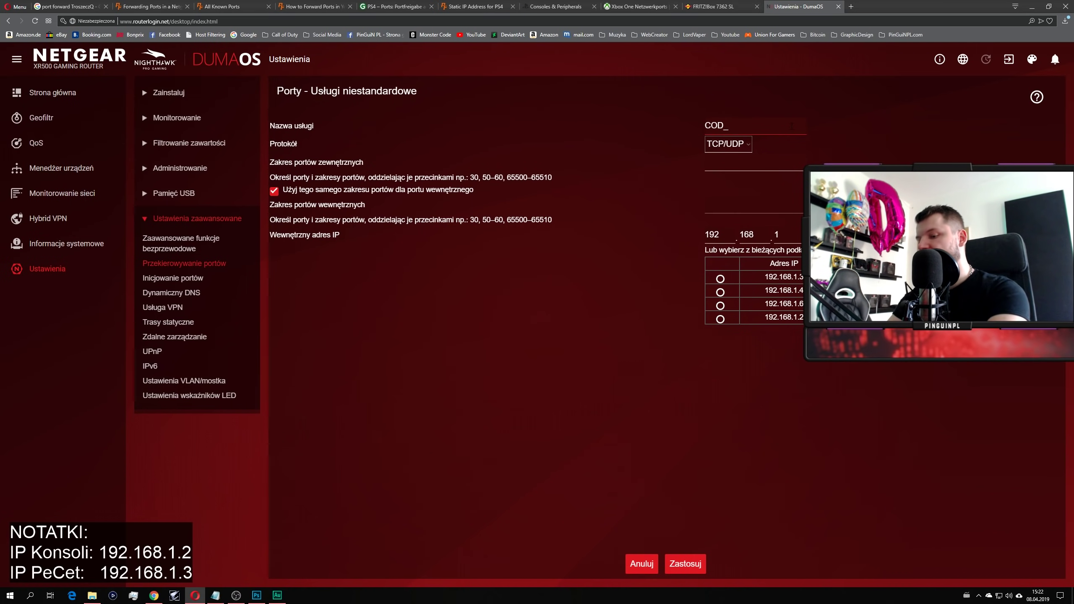
type("TCP/")
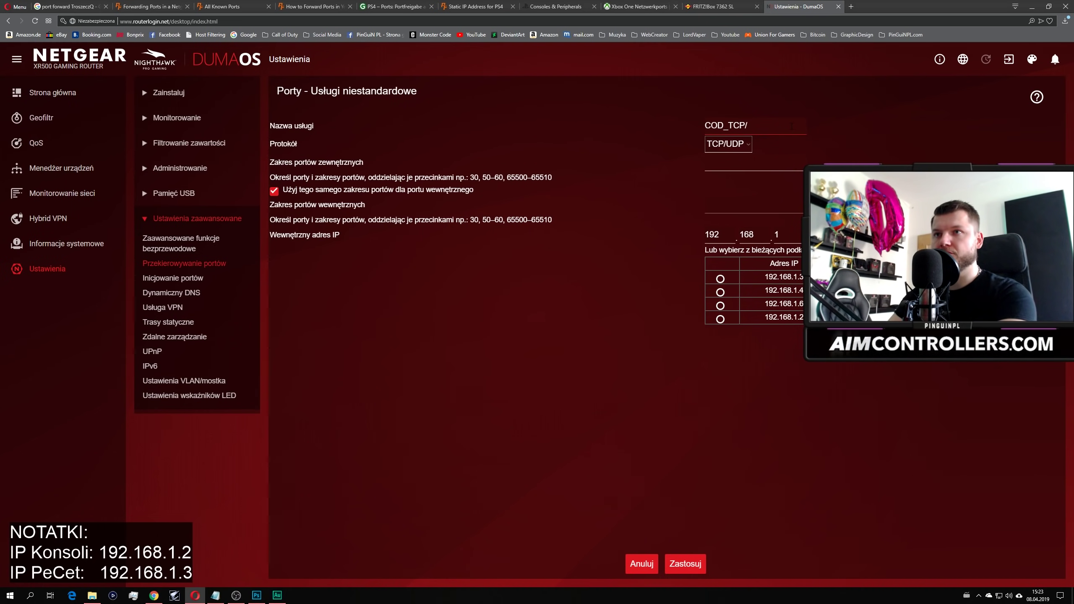
key("BackSpace")
key("BackSpace")
key("BackSpace")
key("BackSpace")
type("OBA")
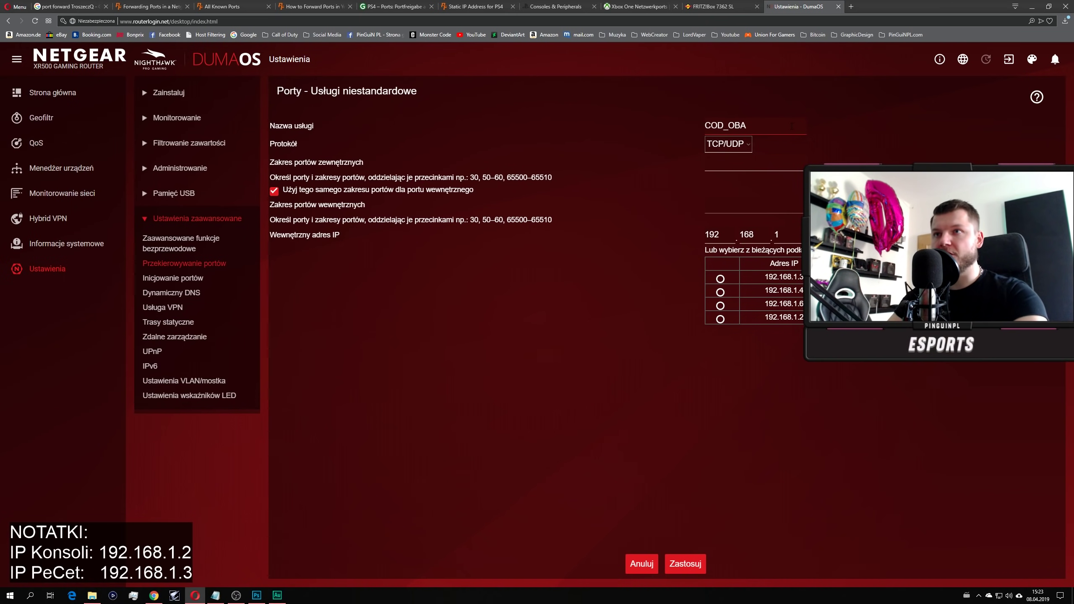
type("_PS4")
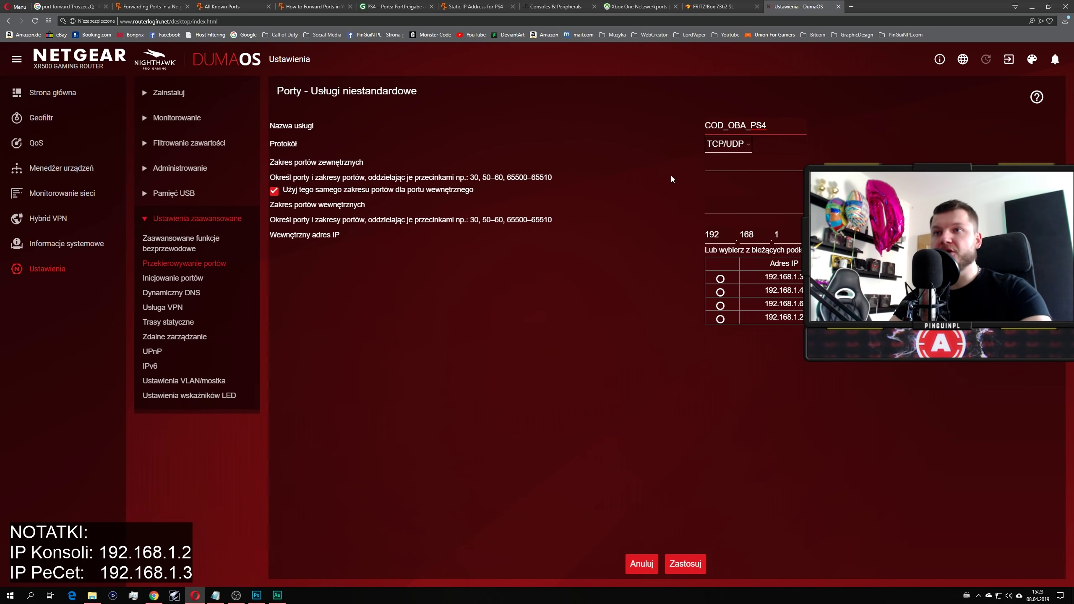
- Set the service's external port range to 3074 and apply the new forwarding rule
left_click(732, 168)
type("3074")
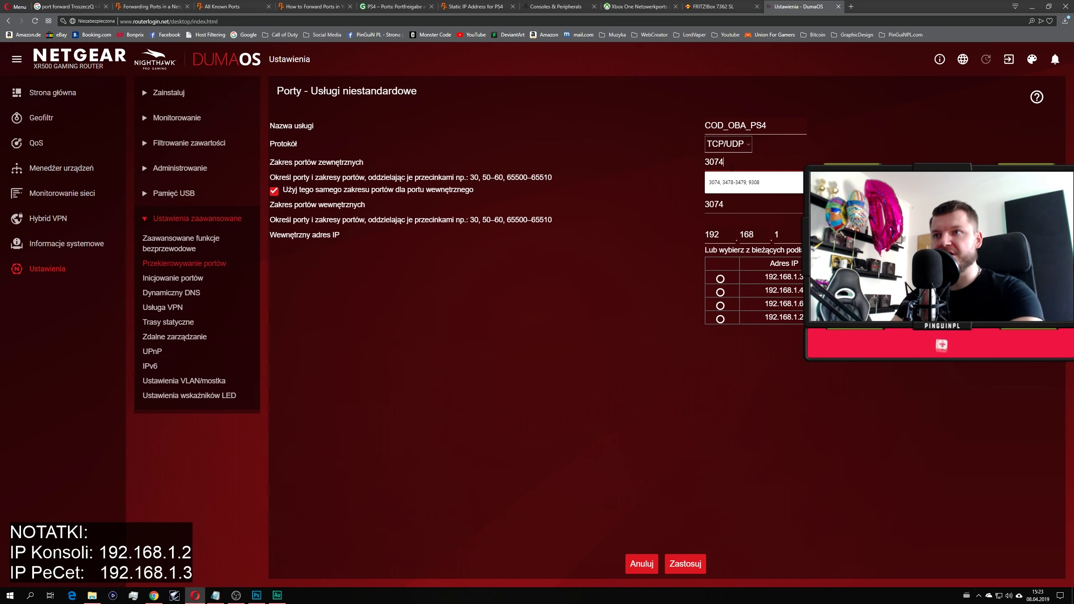
key("Escape")
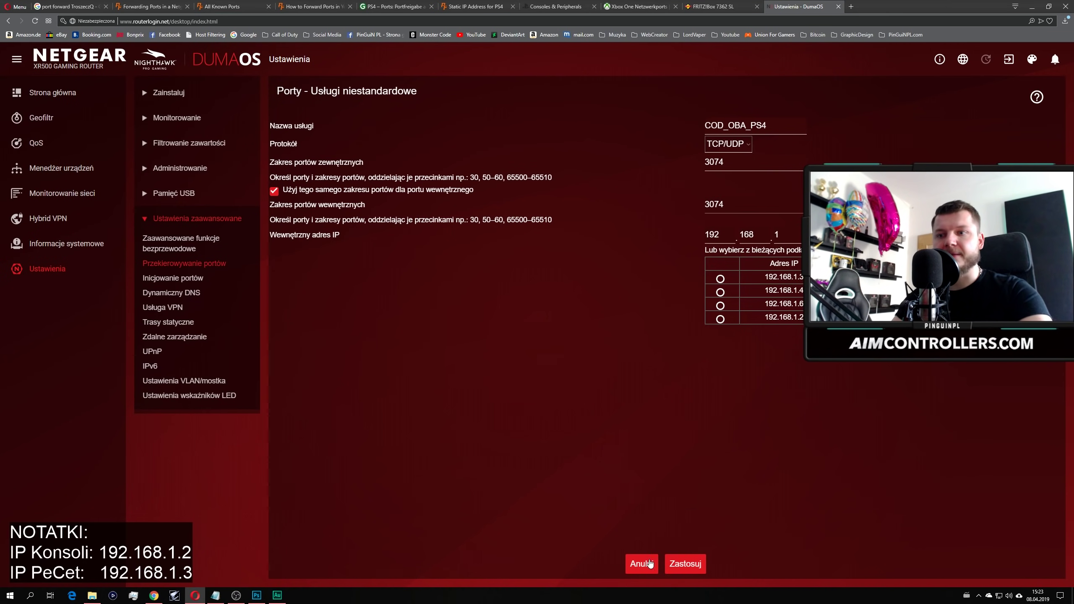
left_click(685, 564)
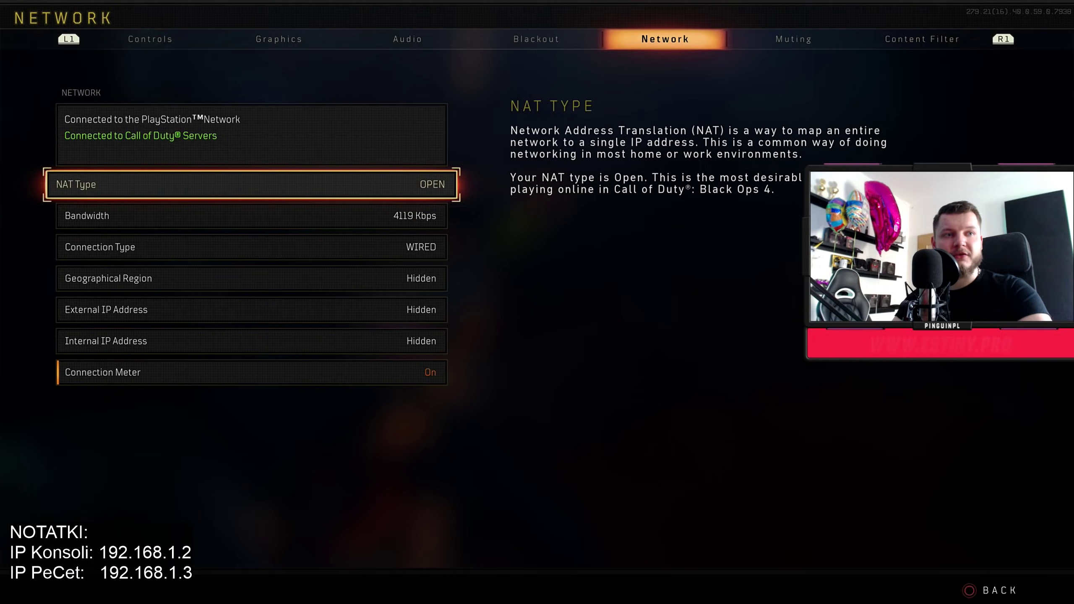
- Close Call of Duty: Black Ops 4 on the PS4 and open the console's power options
key("super")
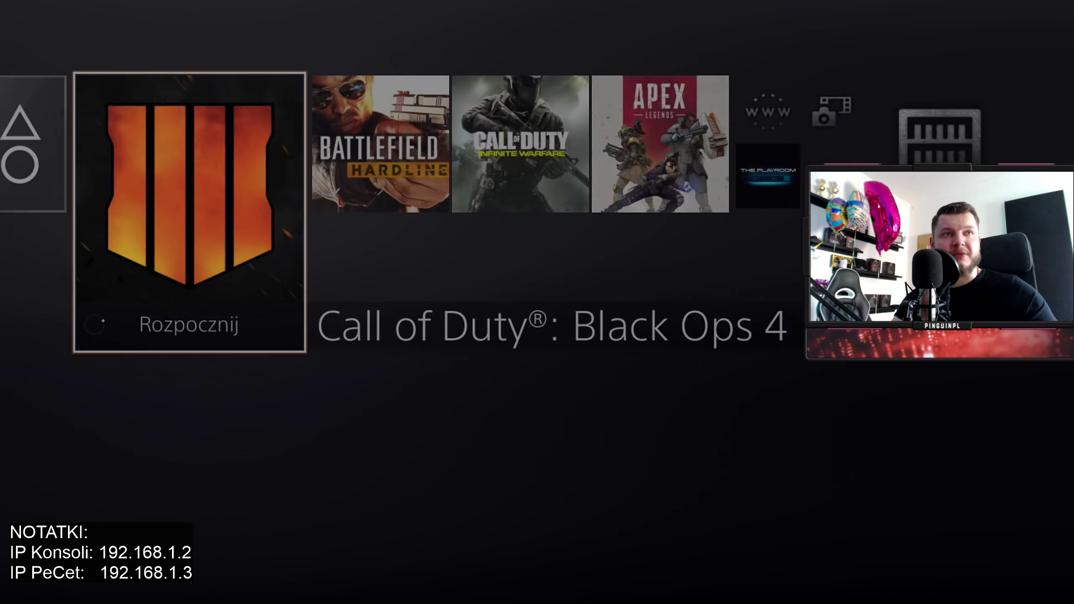
key("Menu")
key("Return")
key("Return")
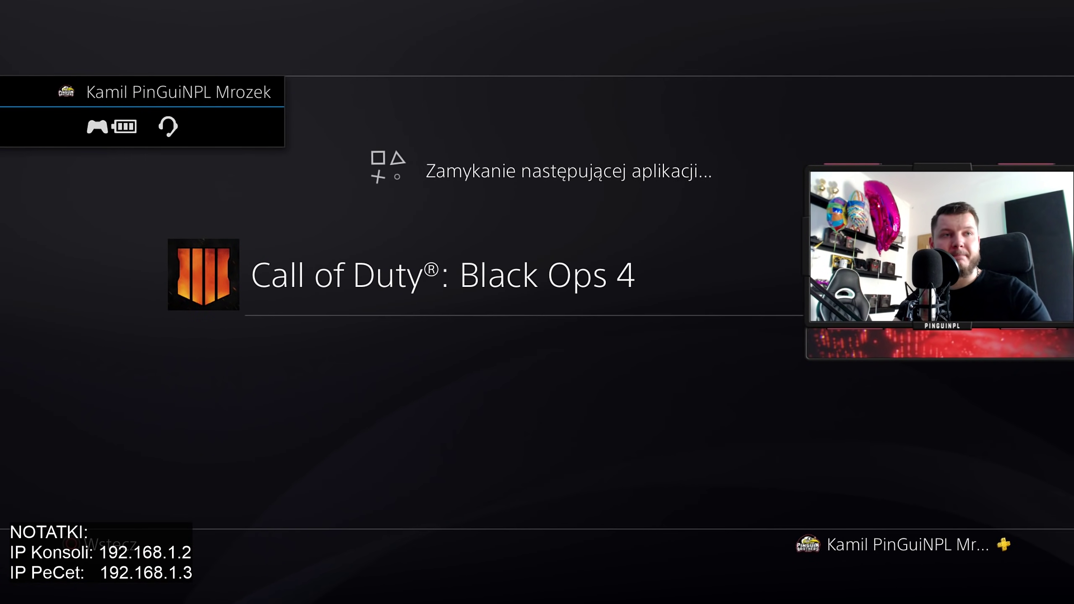
key("Right")
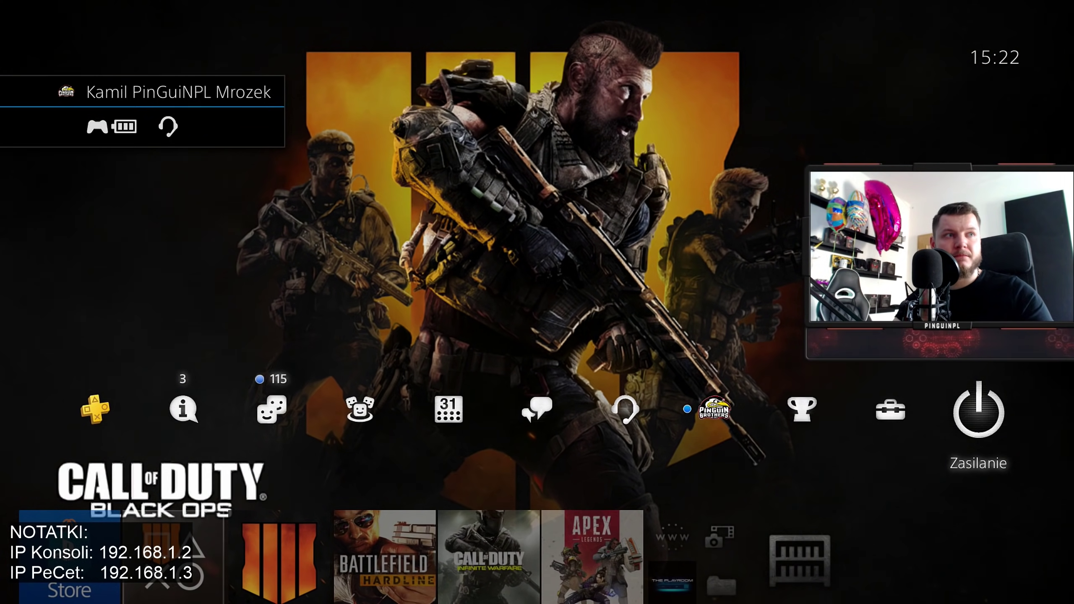
key("Left")
key("Return")
key("Down")
key("Down")
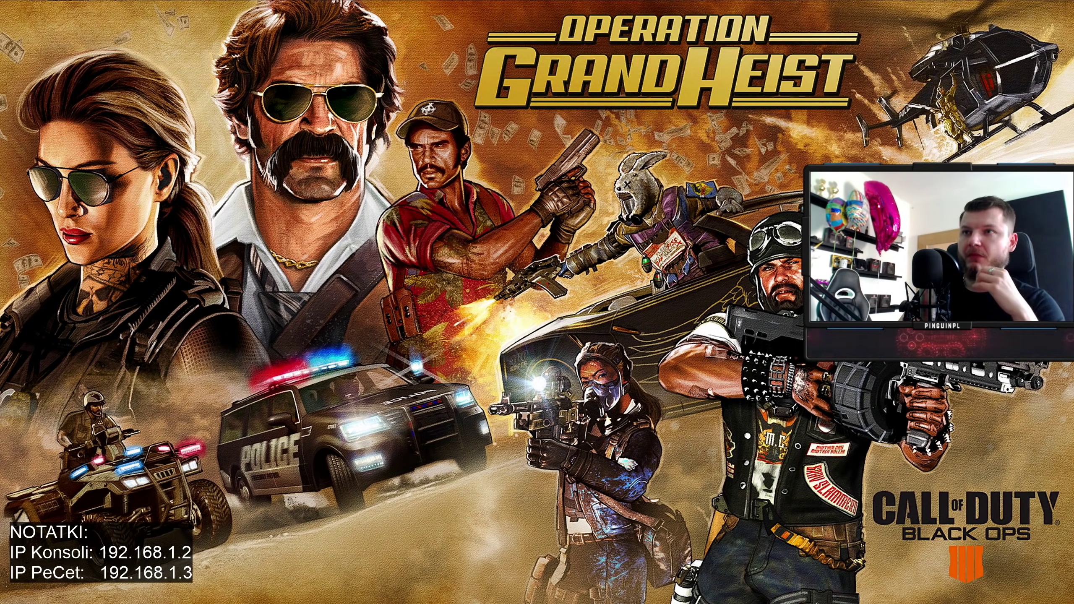
- Enter the Black Ops 4 main menu and open the game's network options to check the NAT type
key("Return")
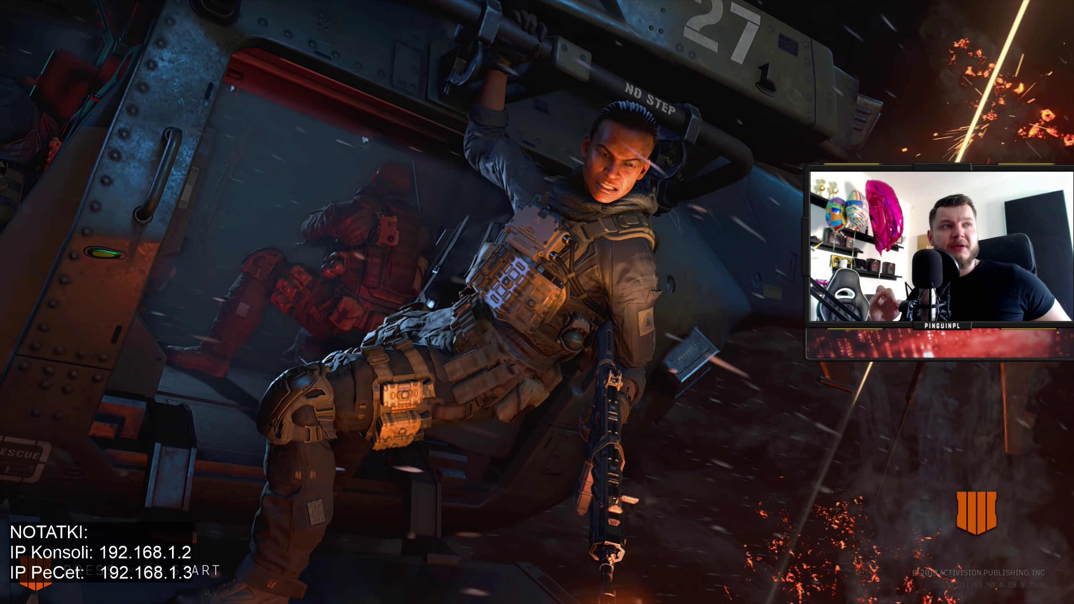
key("Return")
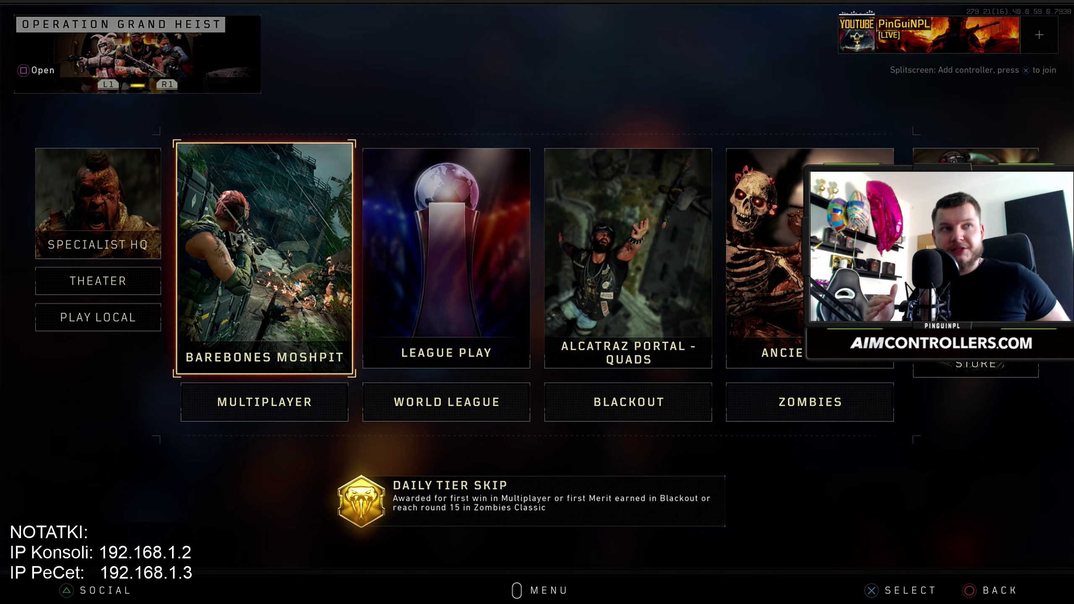
key("Escape")
key("e")
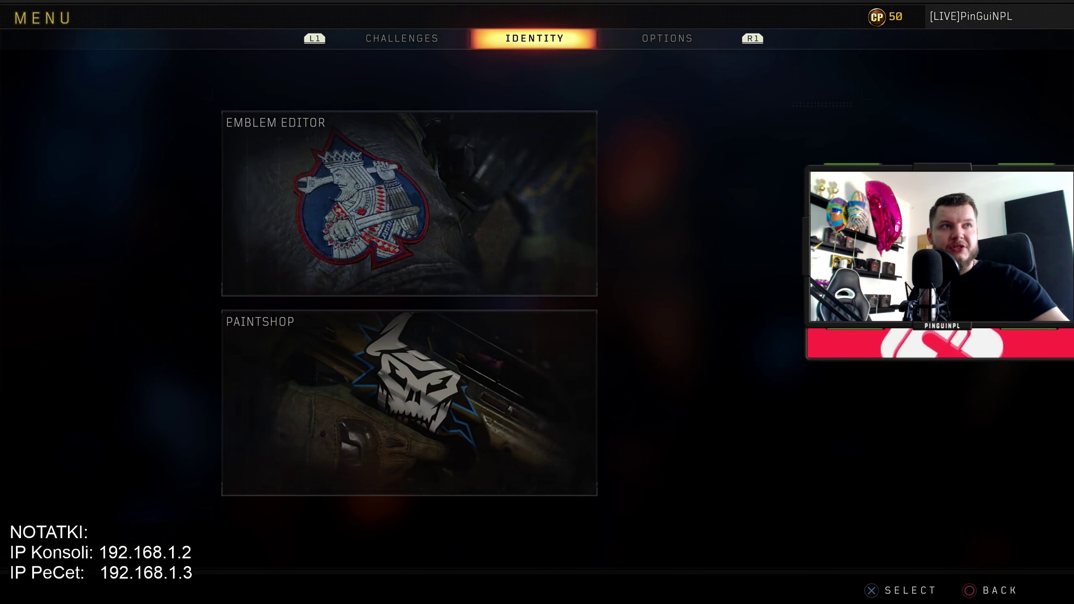
key("e")
key("Down")
key("Return")
key("Down")
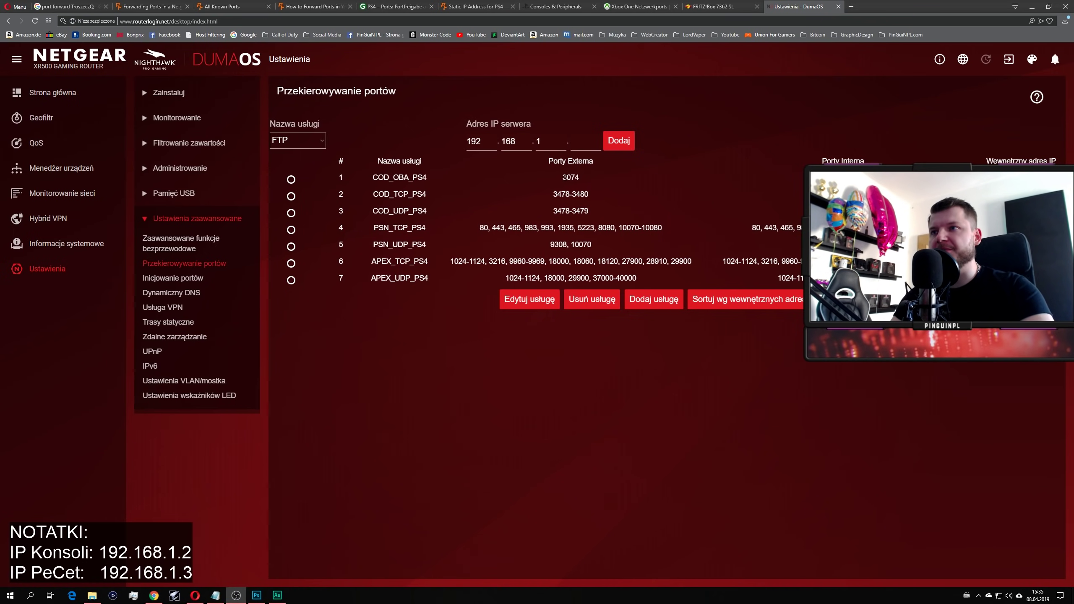
- In the router's forwarding list, highlight port 3074, the Call of Duty TCP and UDP ranges, and the PSN TCP ports in turn
double_click(568, 178)
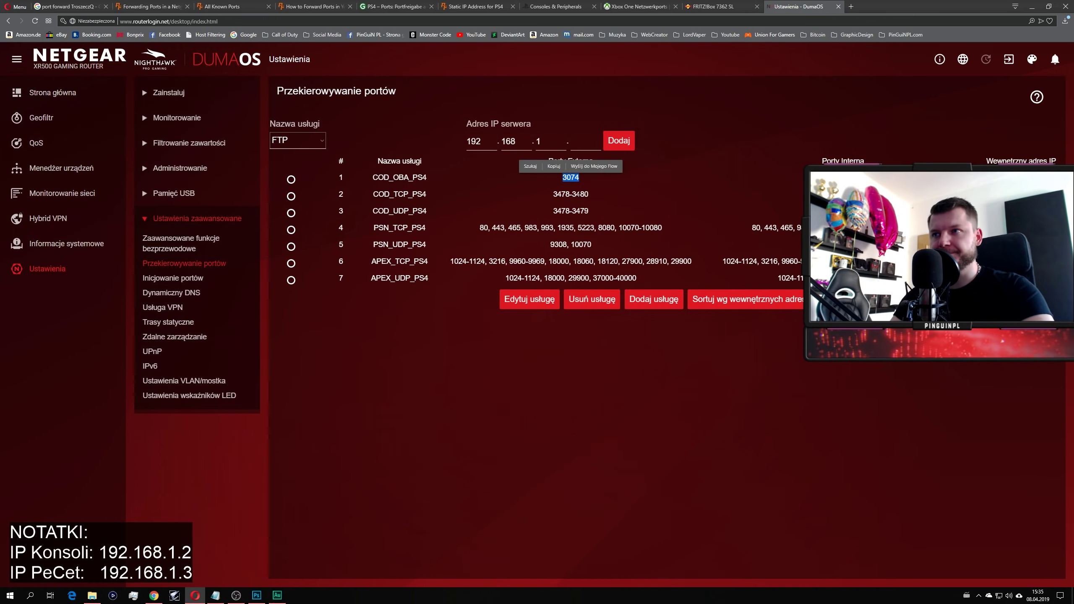
left_click(479, 200)
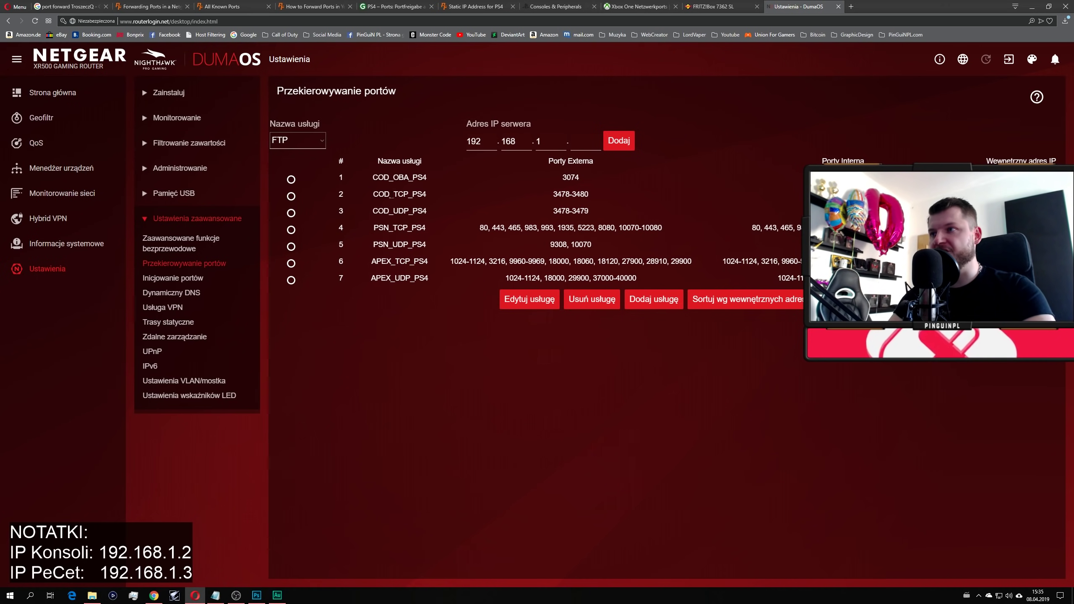
left_click_drag(397, 195, 417, 195)
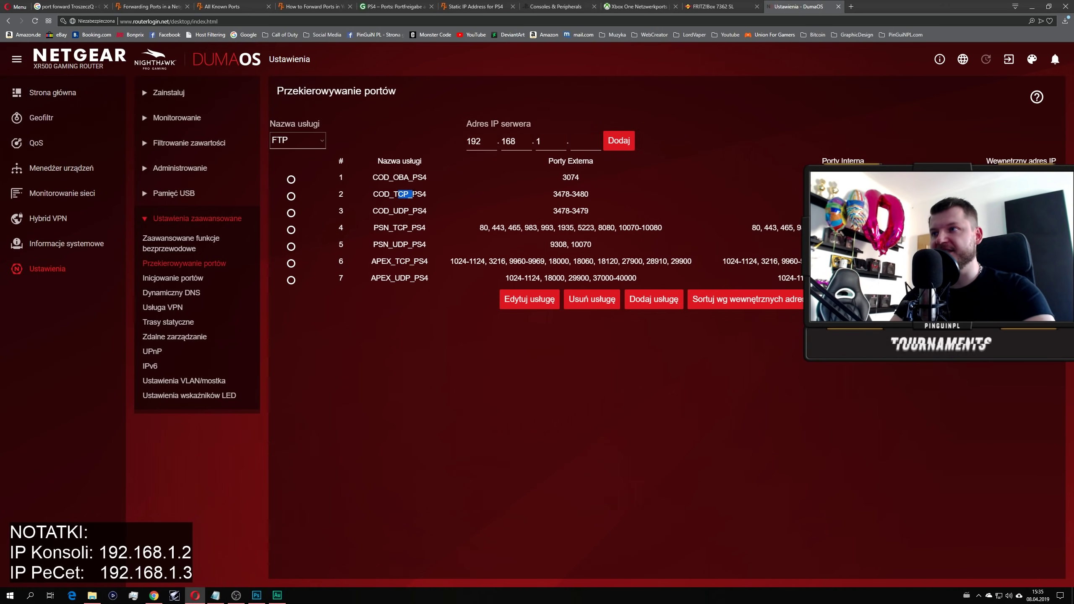
left_click(493, 281)
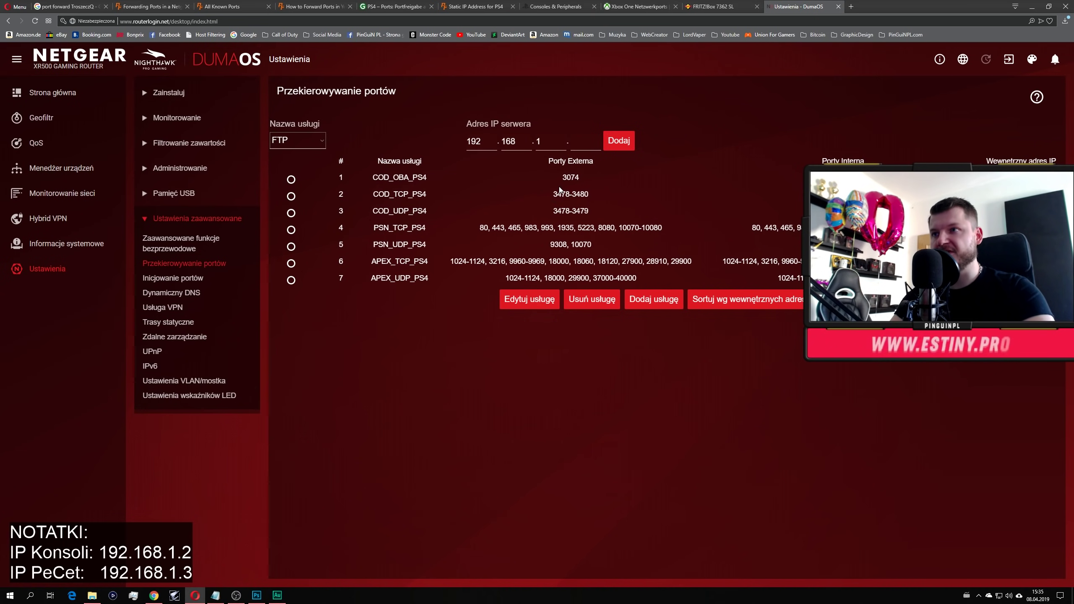
left_click_drag(552, 195, 588, 195)
left_click_drag(393, 210, 420, 210)
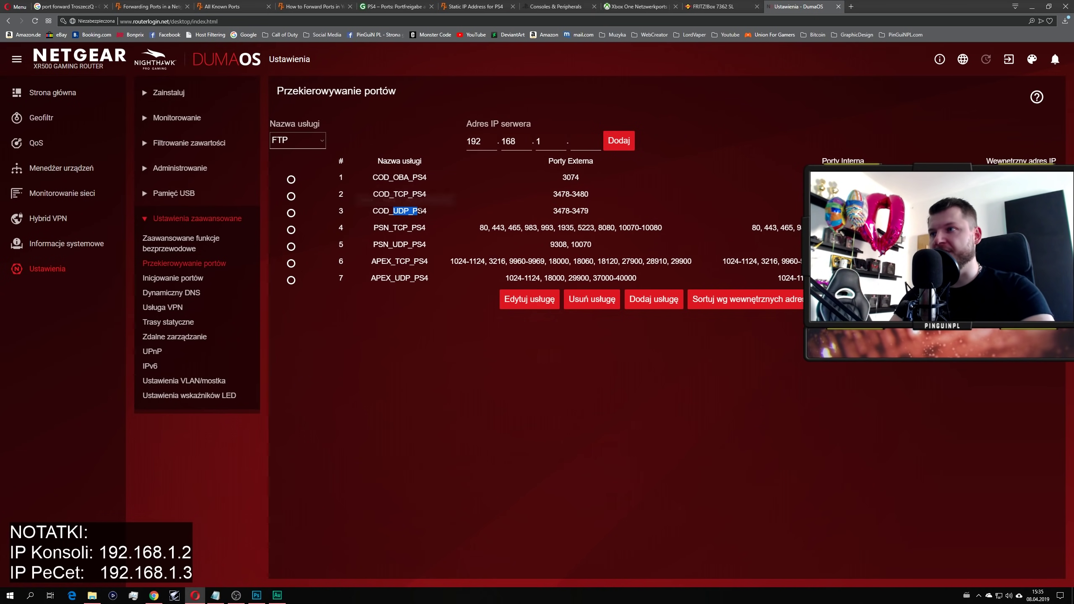
left_click_drag(552, 210, 588, 210)
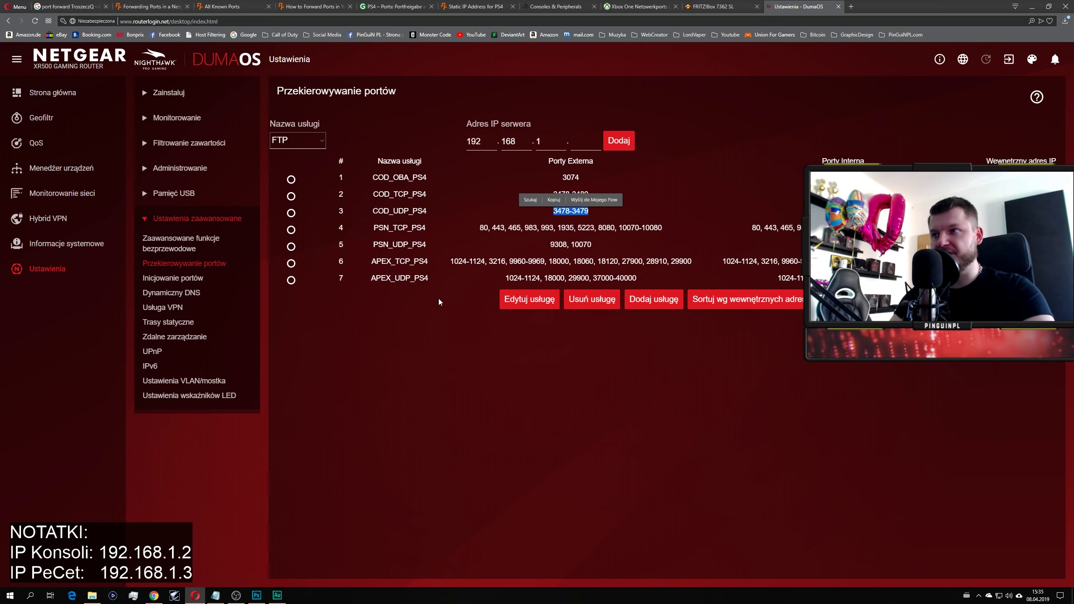
left_click_drag(388, 227, 408, 227)
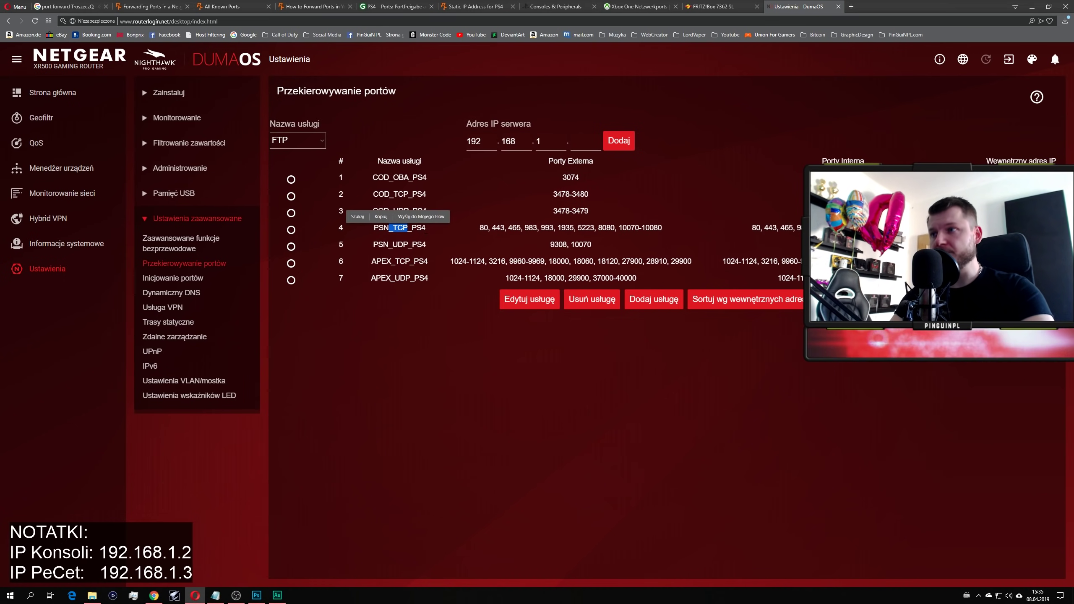
left_click_drag(478, 228, 676, 233)
- Search portforward.com's All Known Ports list for "battlefield" and find the Battlefield 1 Playstation 4 entry
left_click(132, 5)
left_click(220, 7)
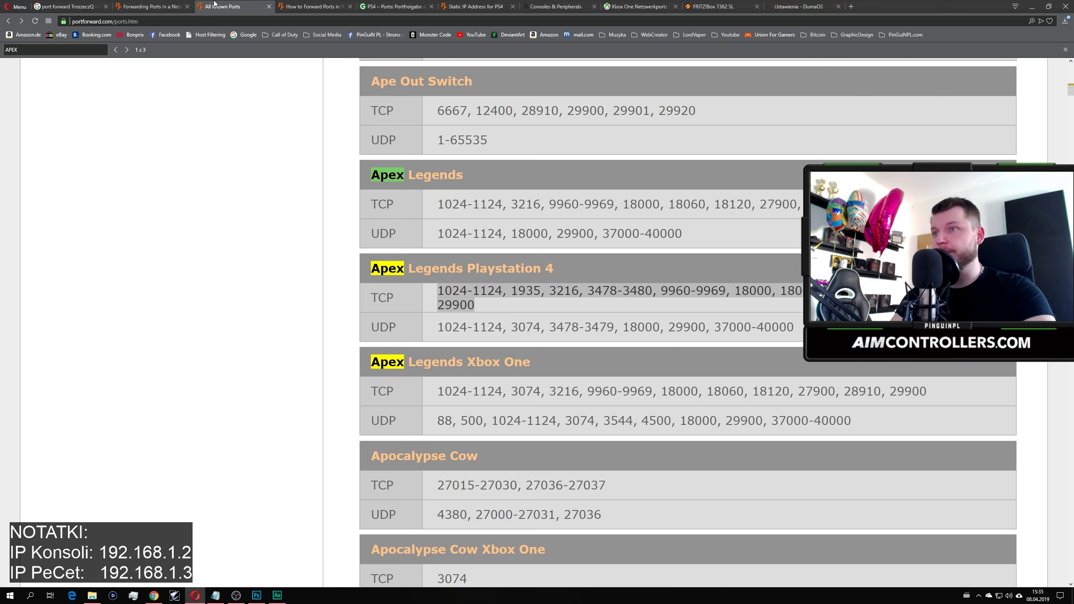
left_click(534, 306)
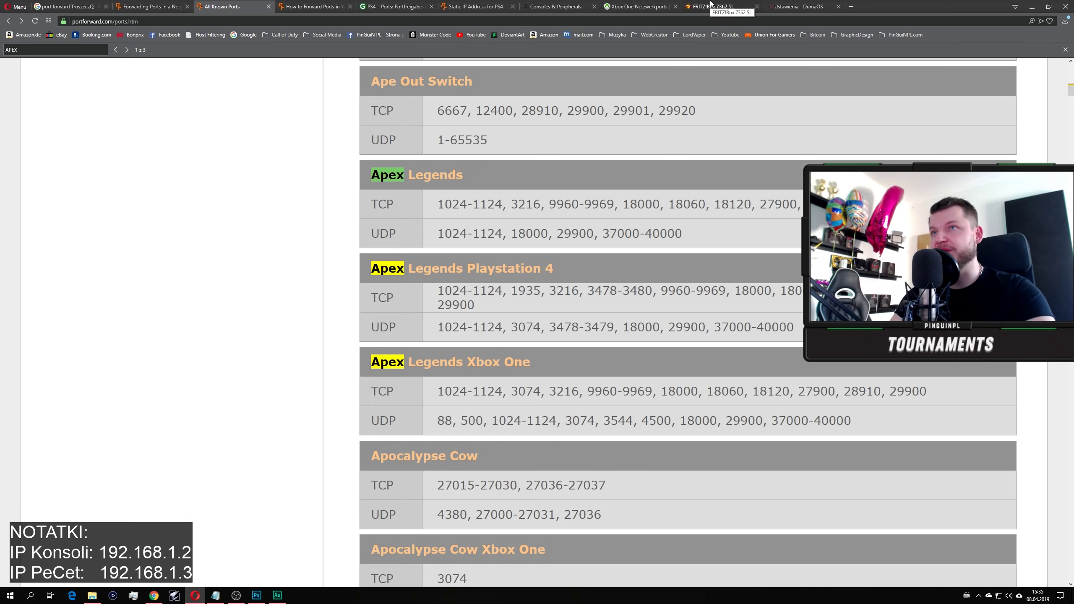
scroll(255, 306, "up", 1)
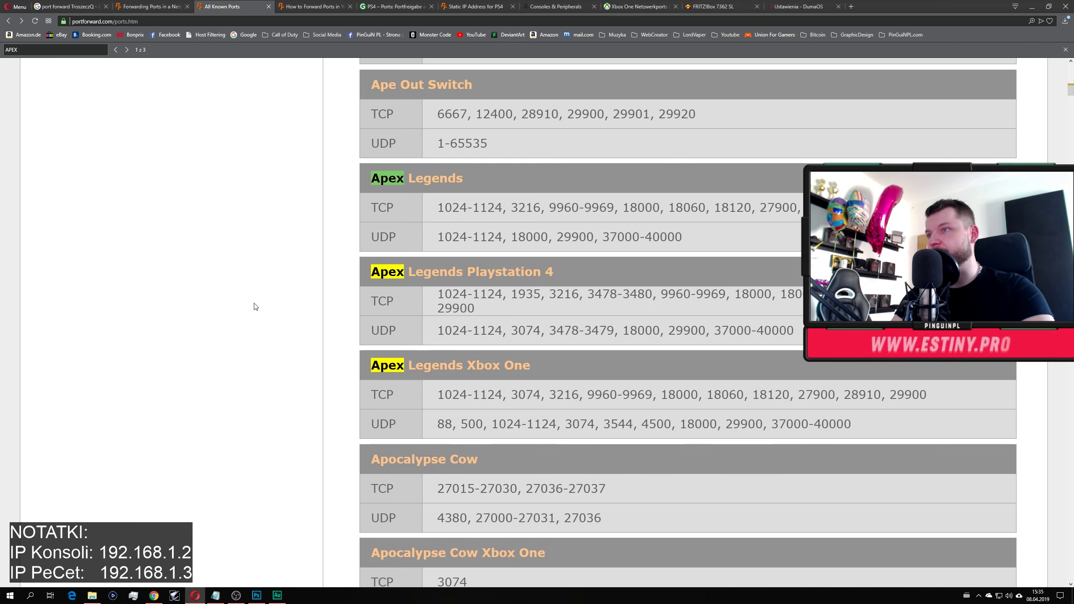
scroll(255, 306, "up", 5)
scroll(197, 226, "down", 2)
double_click(33, 54)
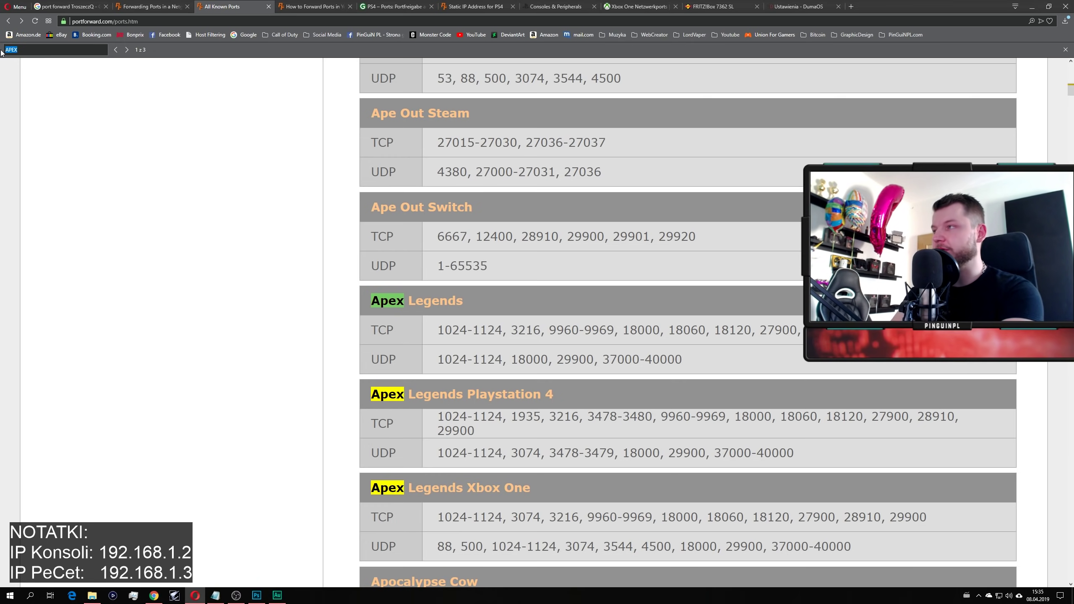
key("BackSpace")
type("ba")
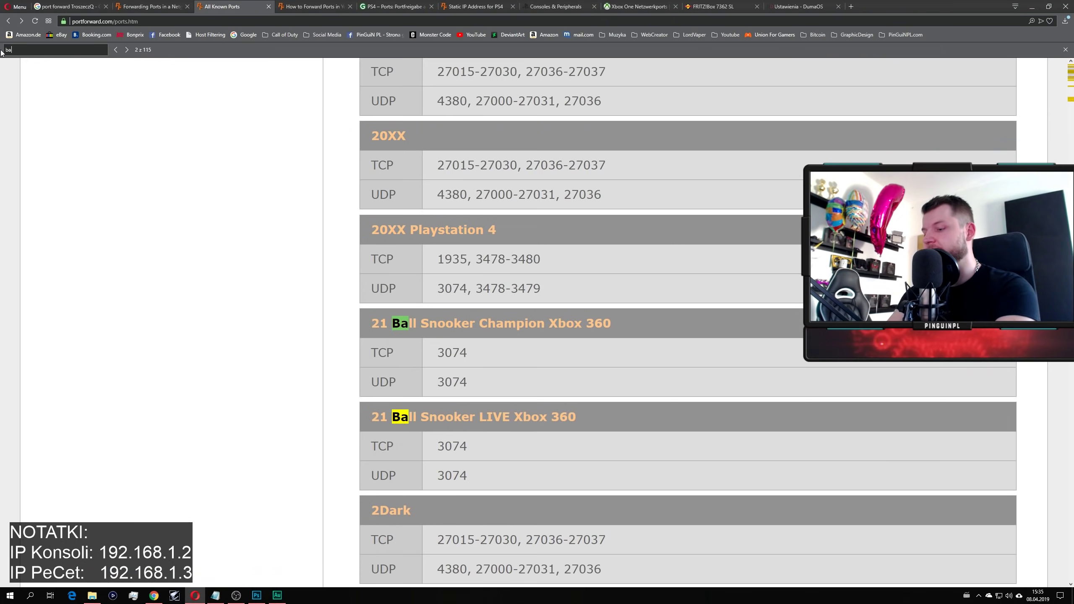
type("ttlefield")
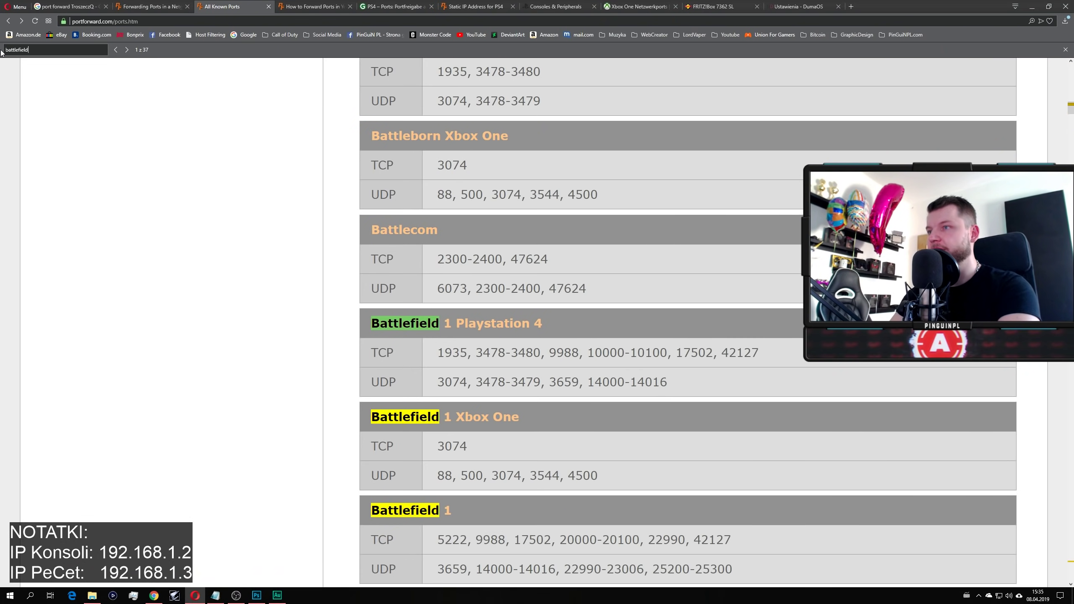
scroll(471, 323, "down", 1)
scroll(470, 324, "down", 2)
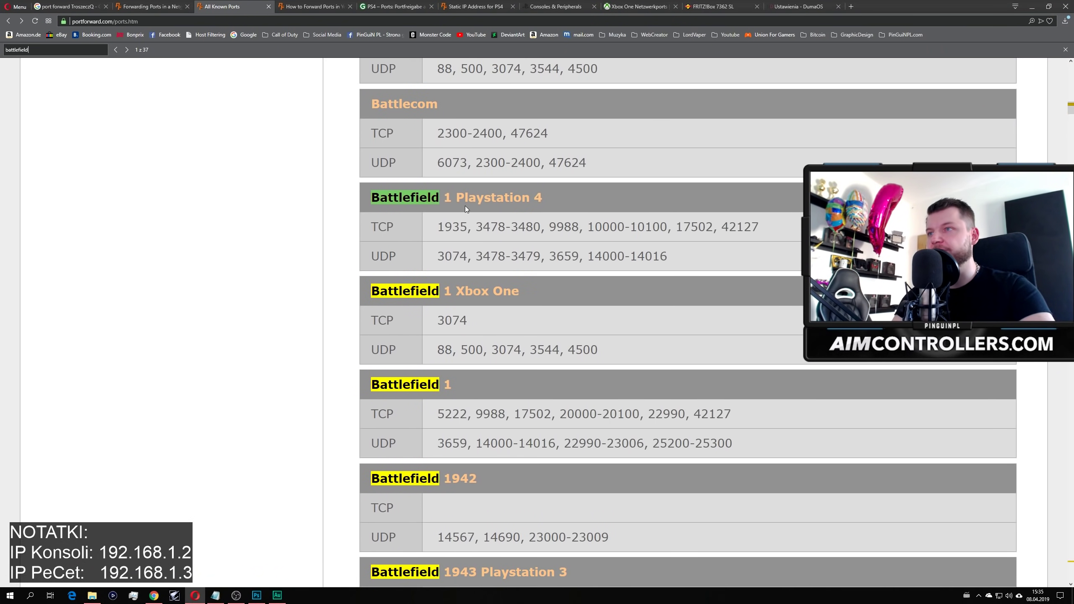
left_click_drag(762, 227, 541, 228)
left_click(445, 229)
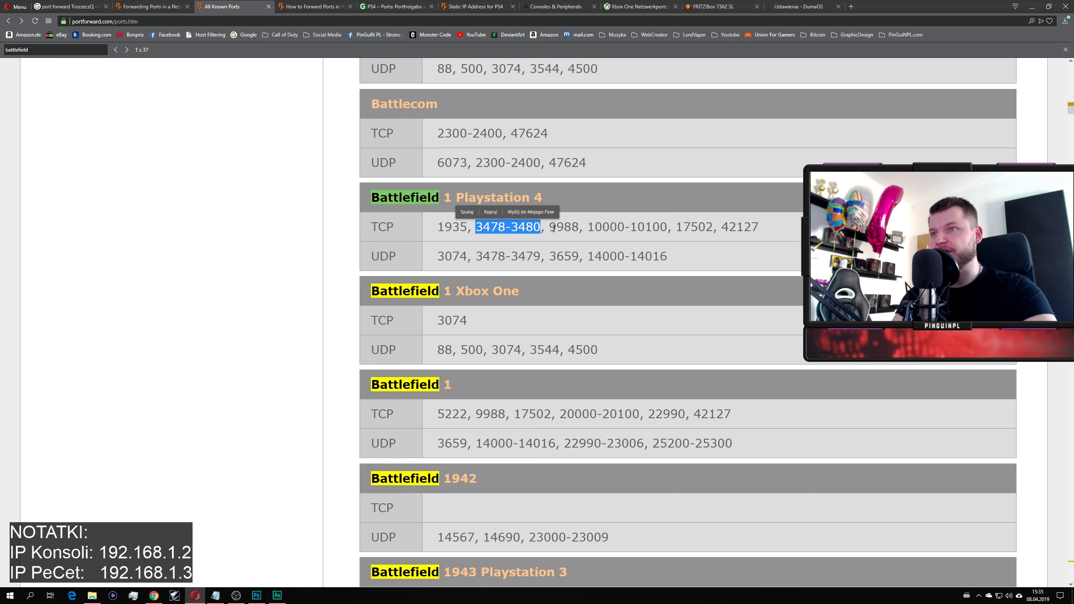
left_click_drag(549, 227, 765, 227)
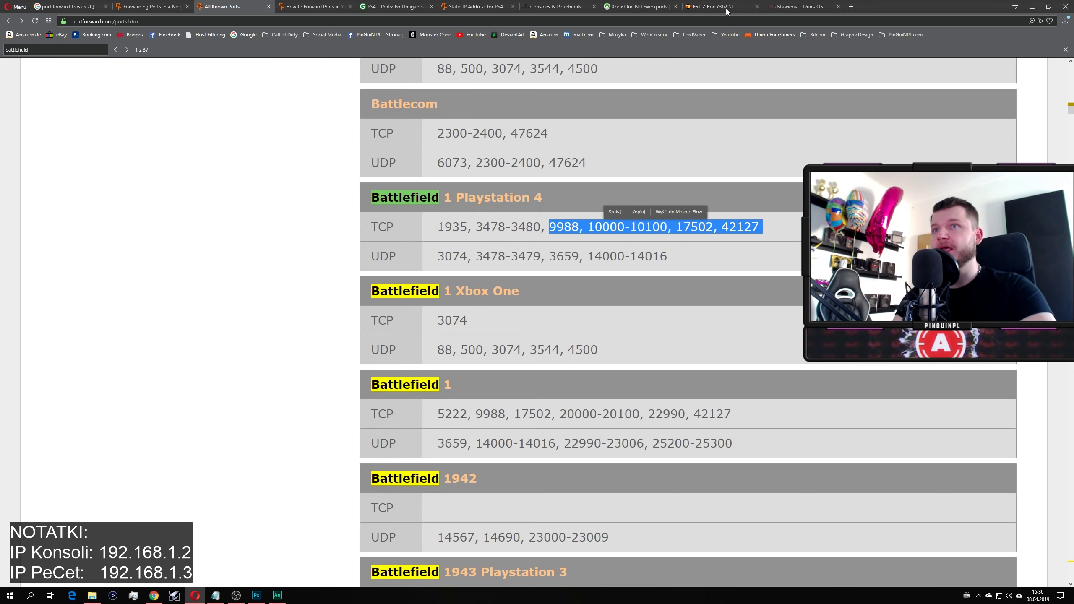
- Return to the router's port forwarding list and highlight the COD_OBA_PS4 service name and its external port 3074
left_click(797, 6)
left_click(552, 244)
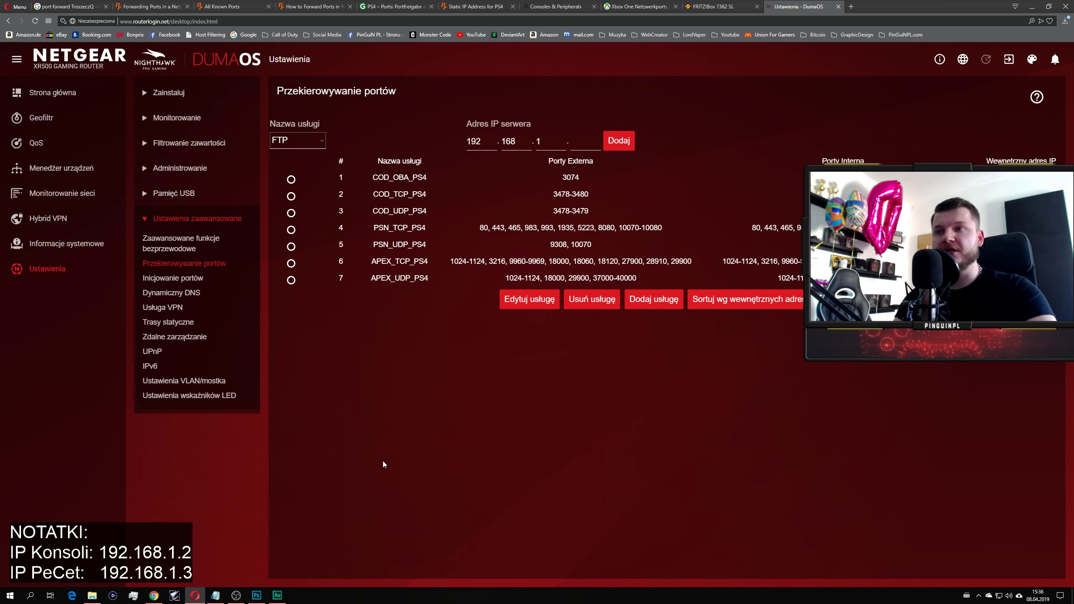
left_click_drag(378, 178, 422, 177)
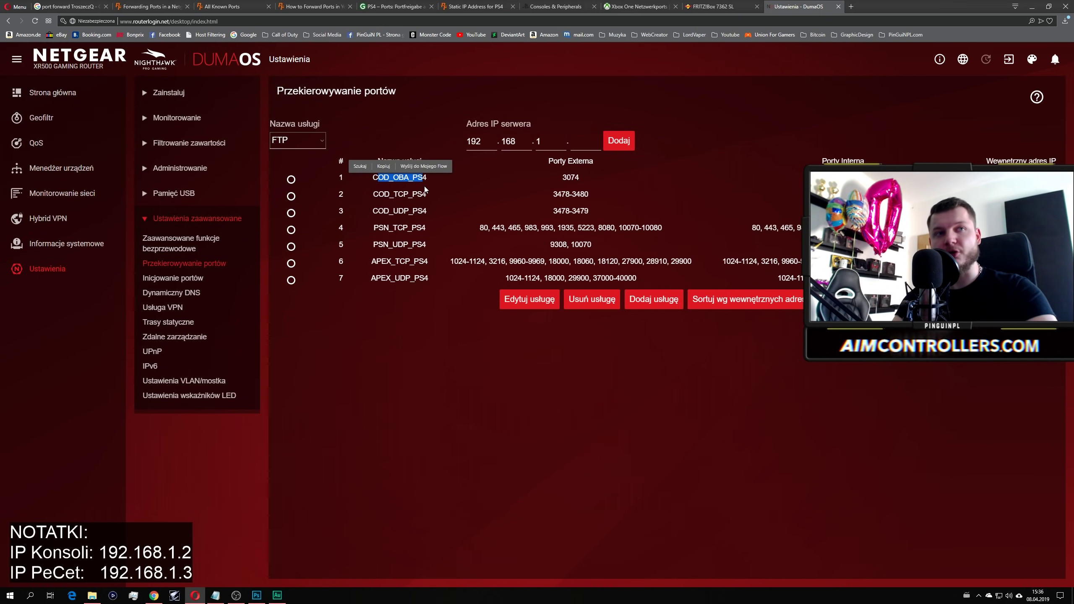
left_click(560, 176)
left_click_drag(562, 178, 588, 177)
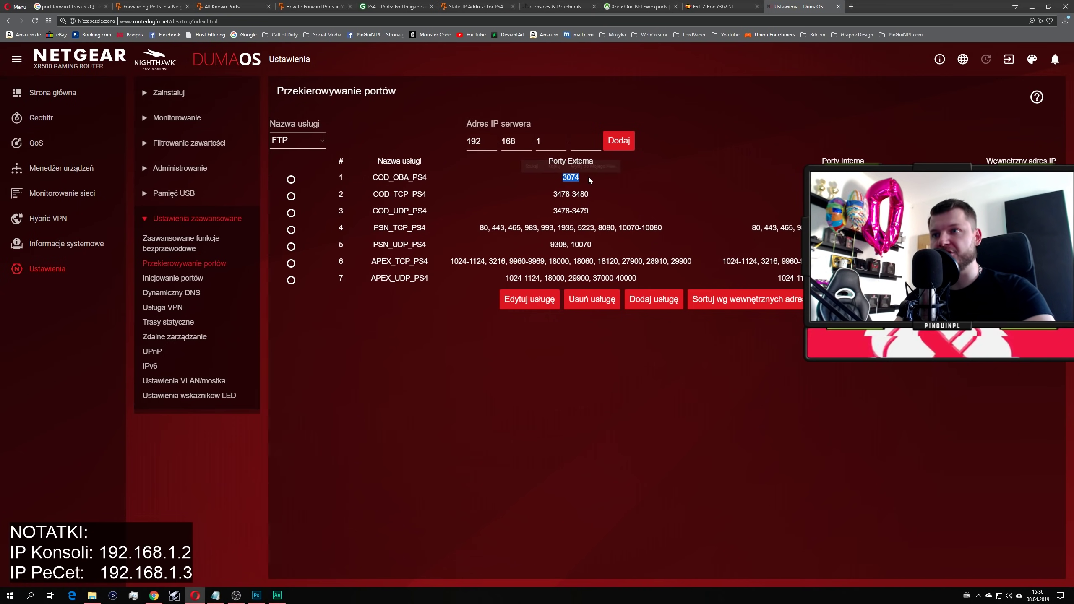
- Start a custom forwarding service with the TCP protocol and the name "Usługa która i tak nie zadzia"
left_click(647, 302)
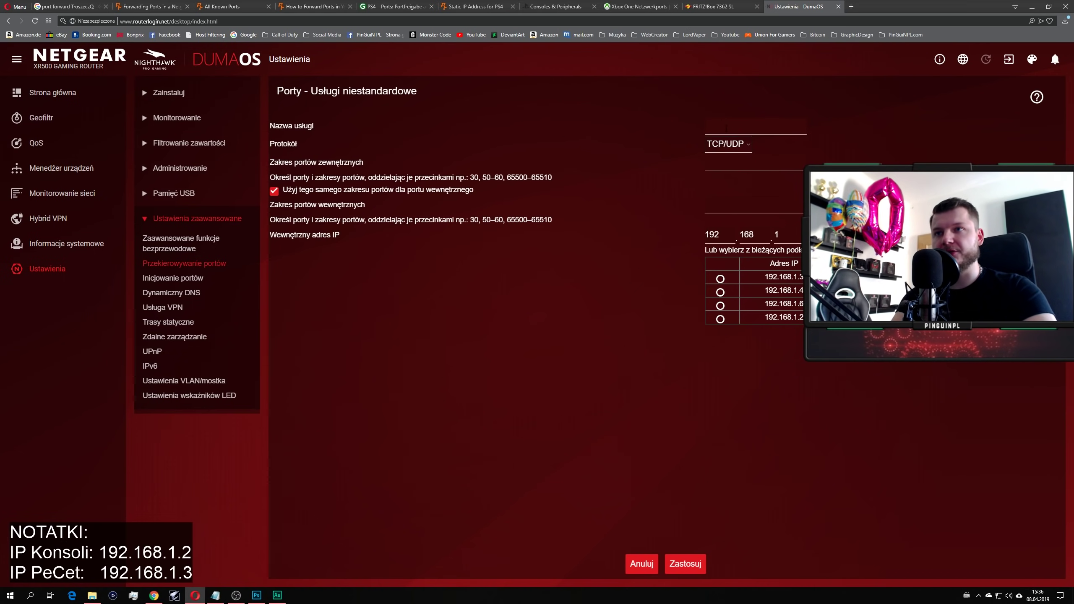
left_click(727, 144)
left_click(705, 171)
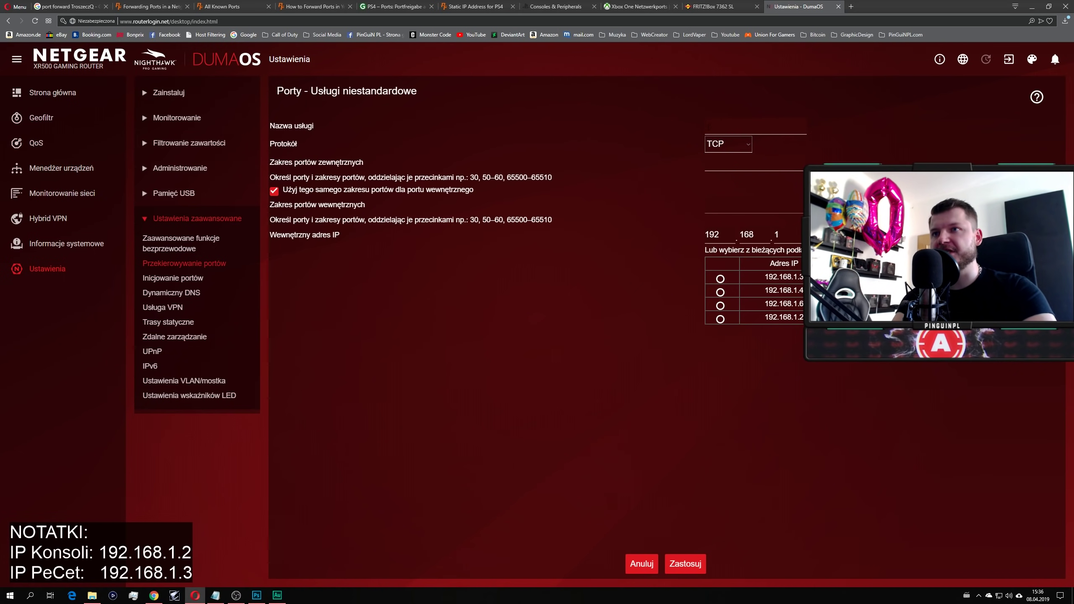
left_click(705, 127)
type("3074")
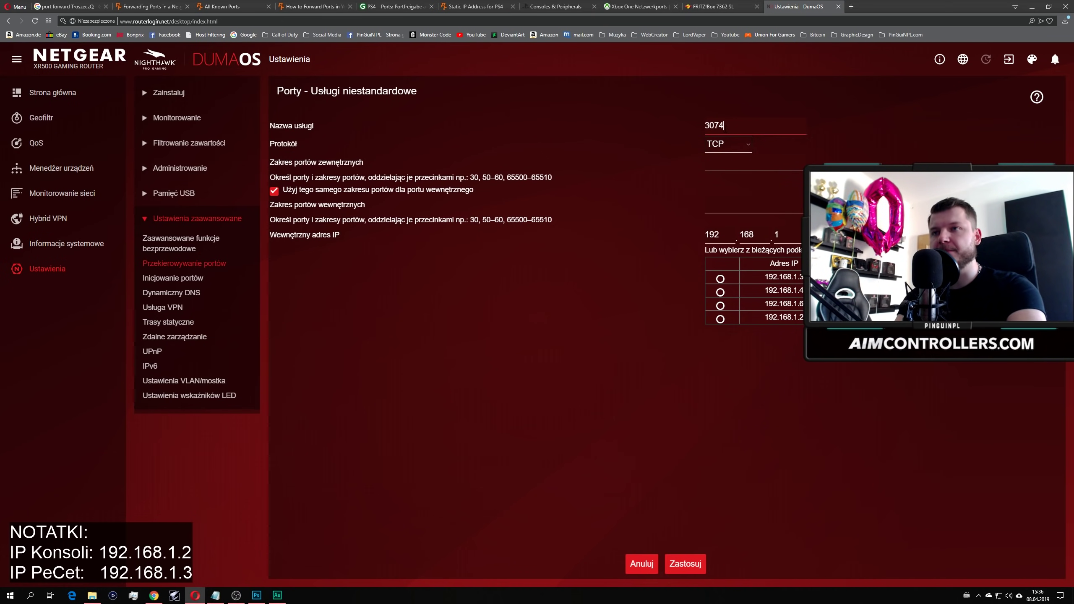
key("ctrl+a")
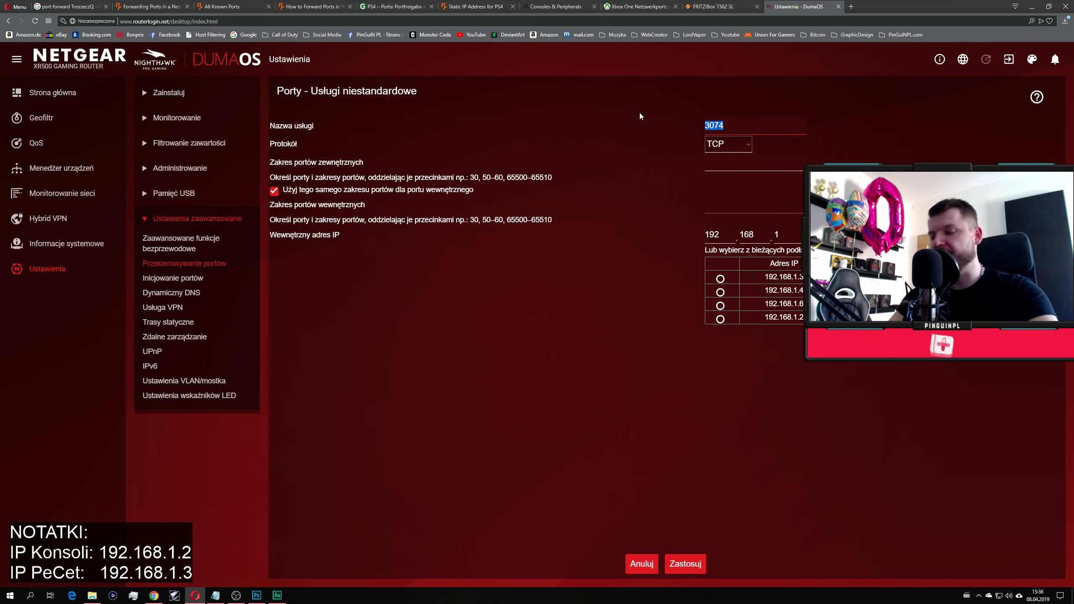
type("Usł")
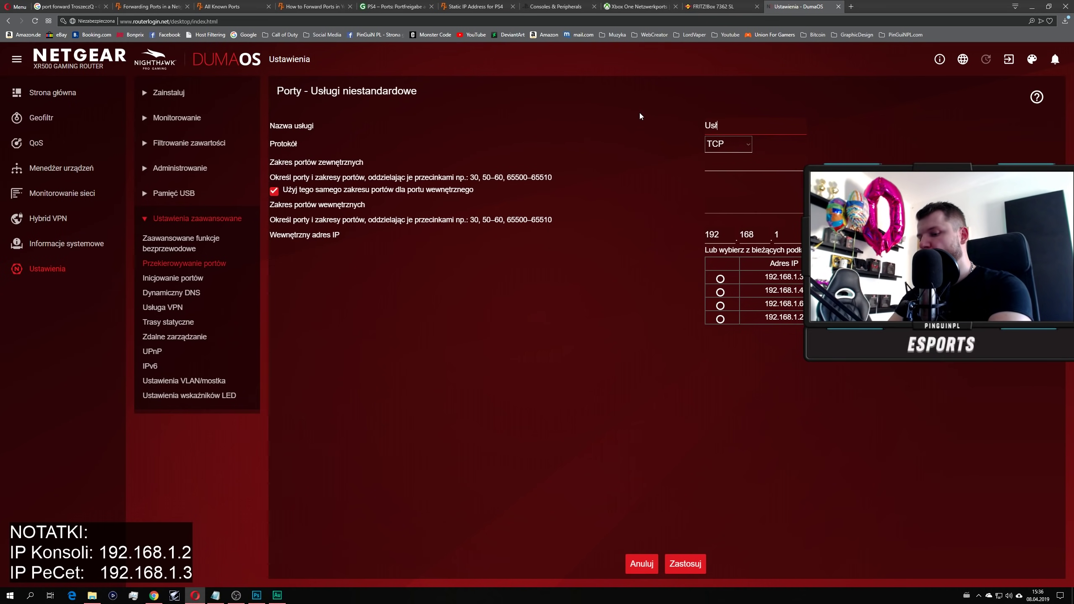
type("uga która i")
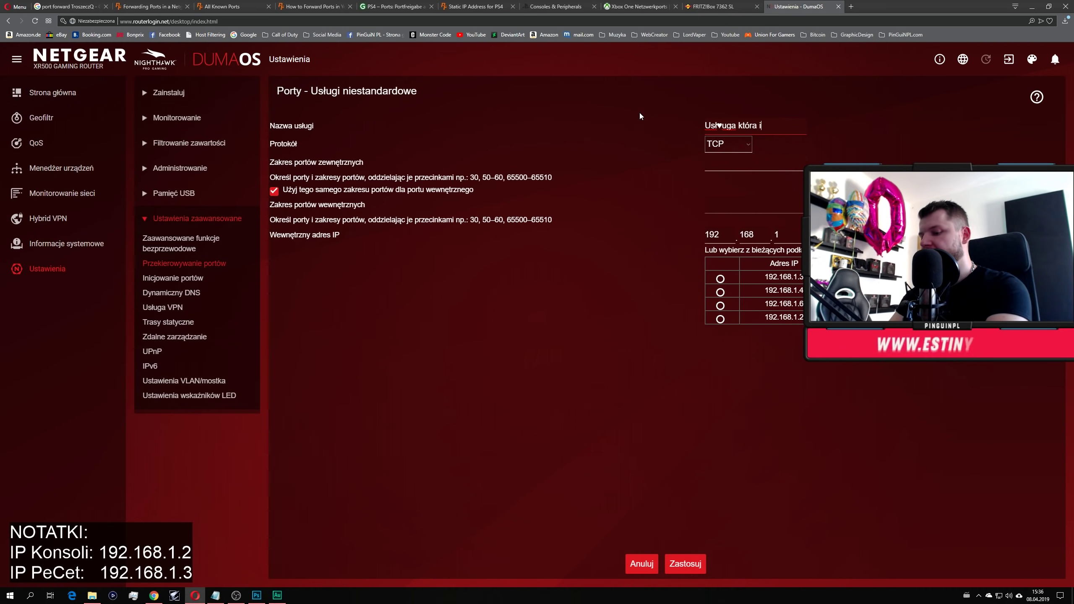
type(" tak nie zadzia")
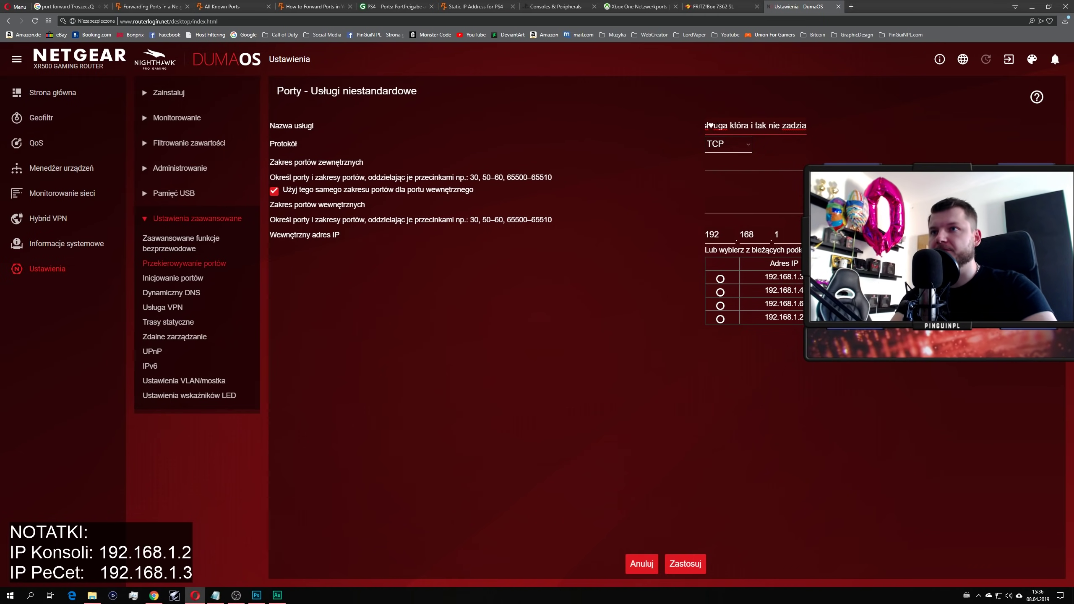
left_click(710, 125)
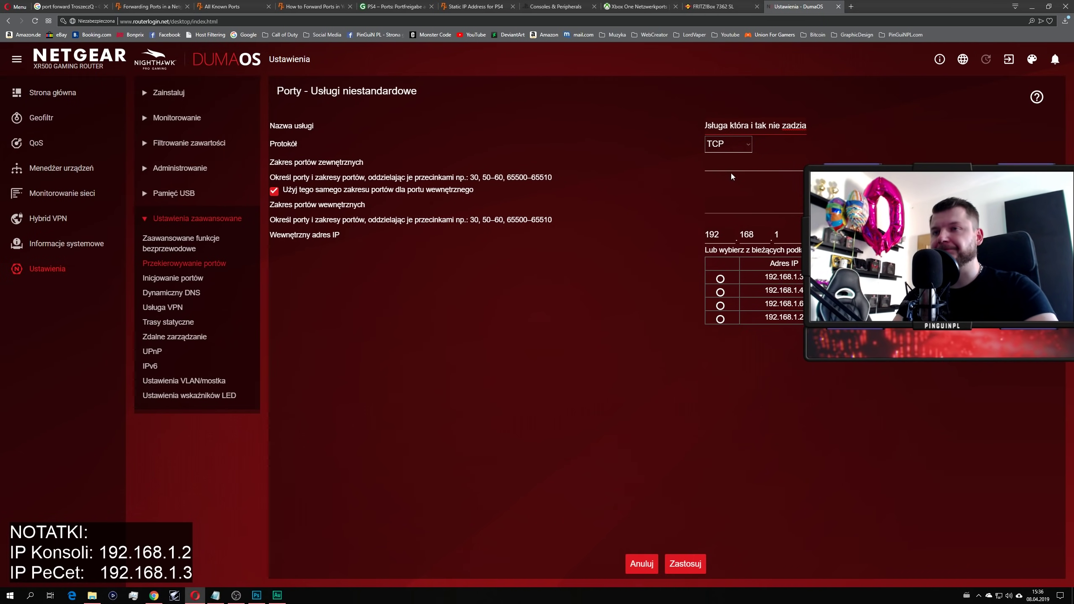
- Try to apply the custom TCP service with external port 3074, then cancel its creation
left_click(741, 163)
type("3074")
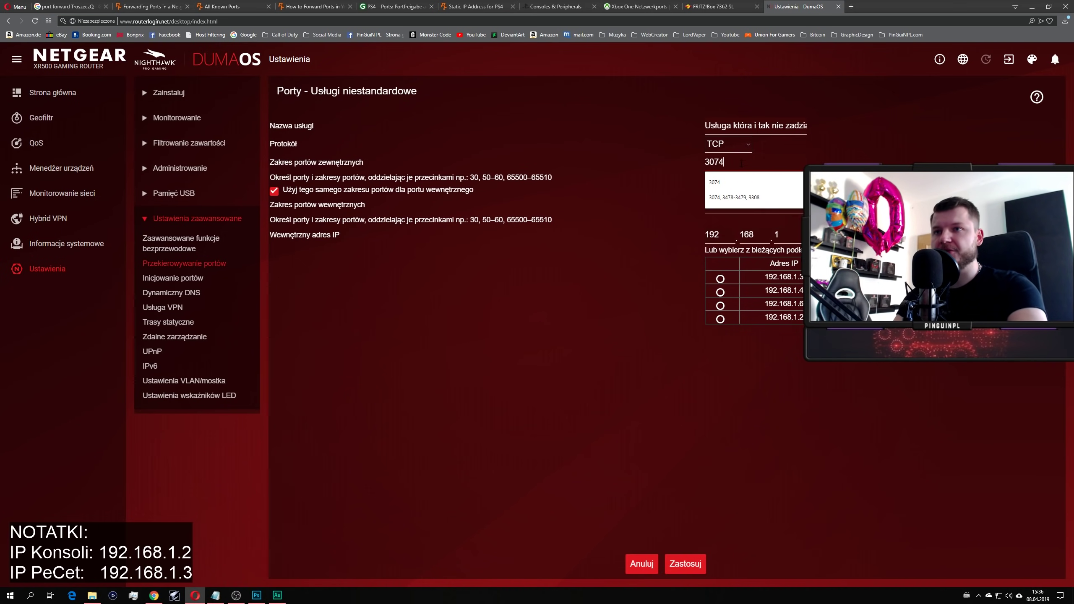
key("Tab")
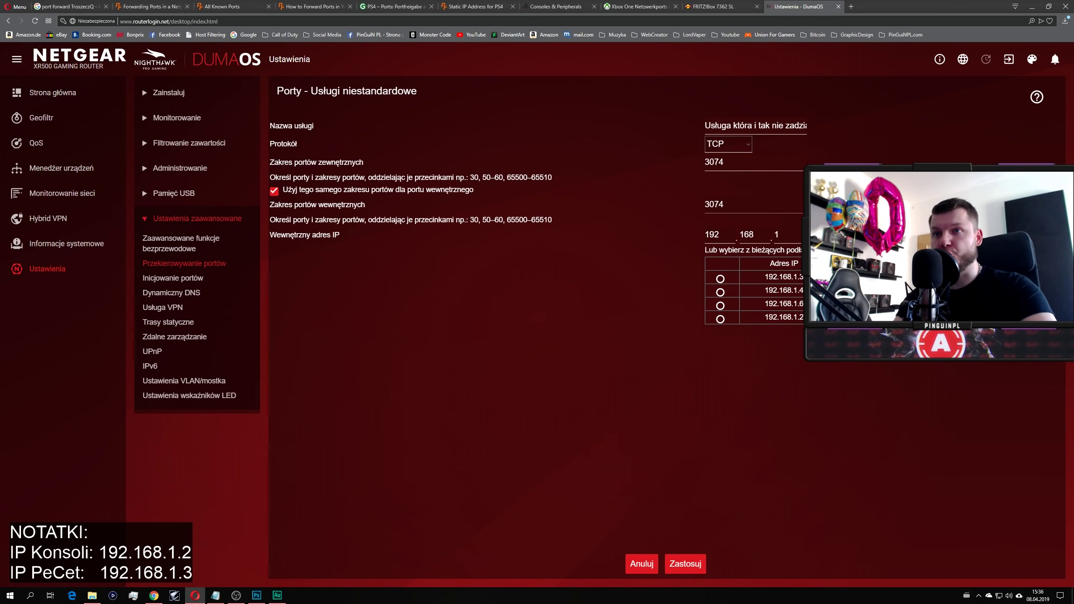
left_click(686, 565)
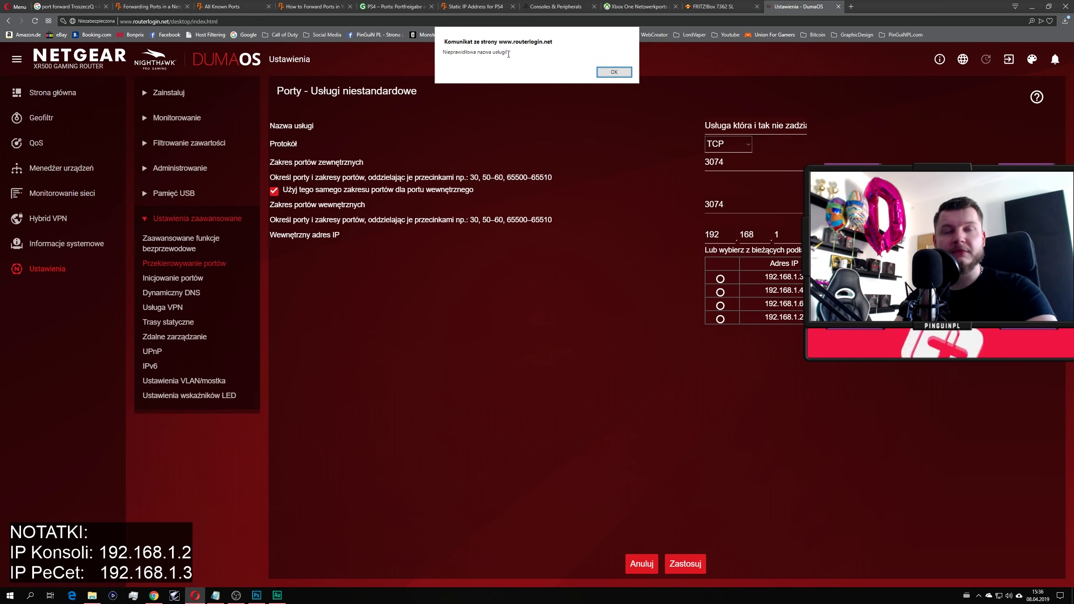
left_click(613, 72)
left_click(642, 564)
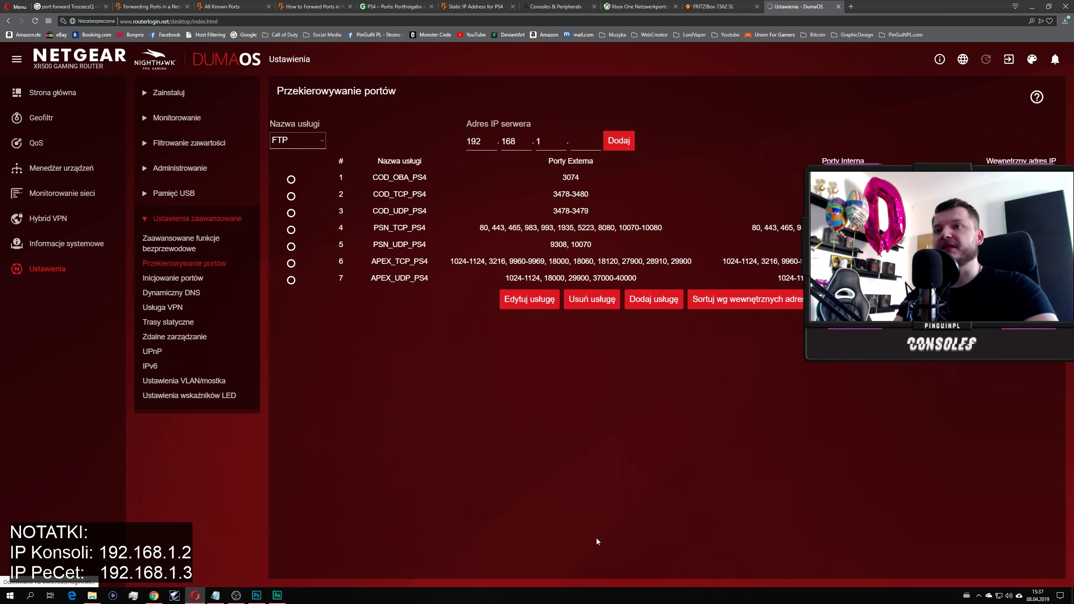
- In the All Known Ports list, highlight UDP port 3074 in the Battlefield 1 and Battlefield V Playstation 4 entries
left_click(222, 6)
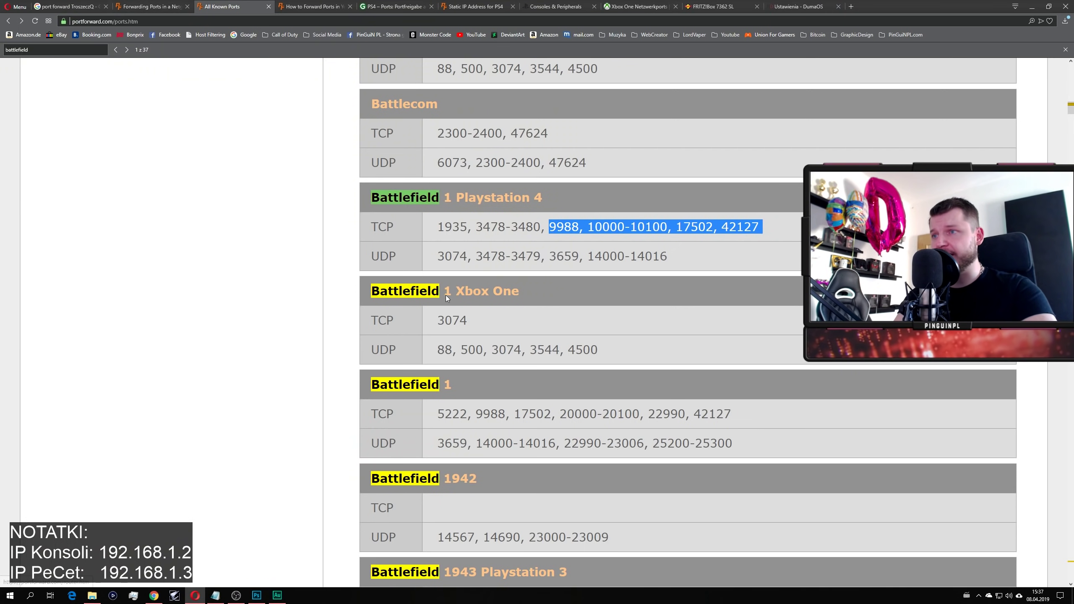
left_click_drag(438, 256, 467, 256)
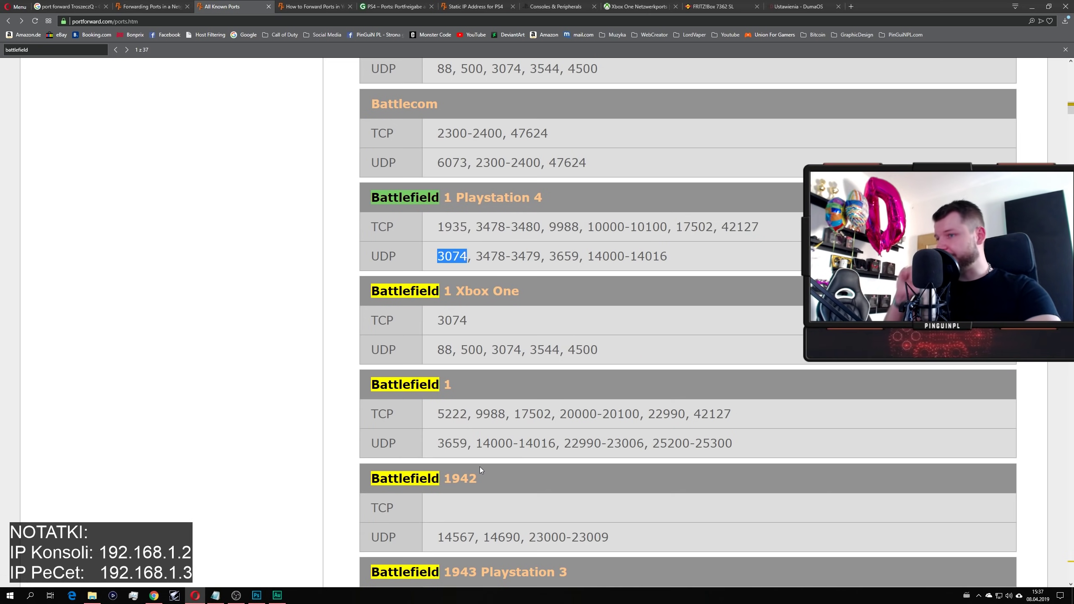
scroll(480, 466, "down", 5)
scroll(480, 466, "down", 5)
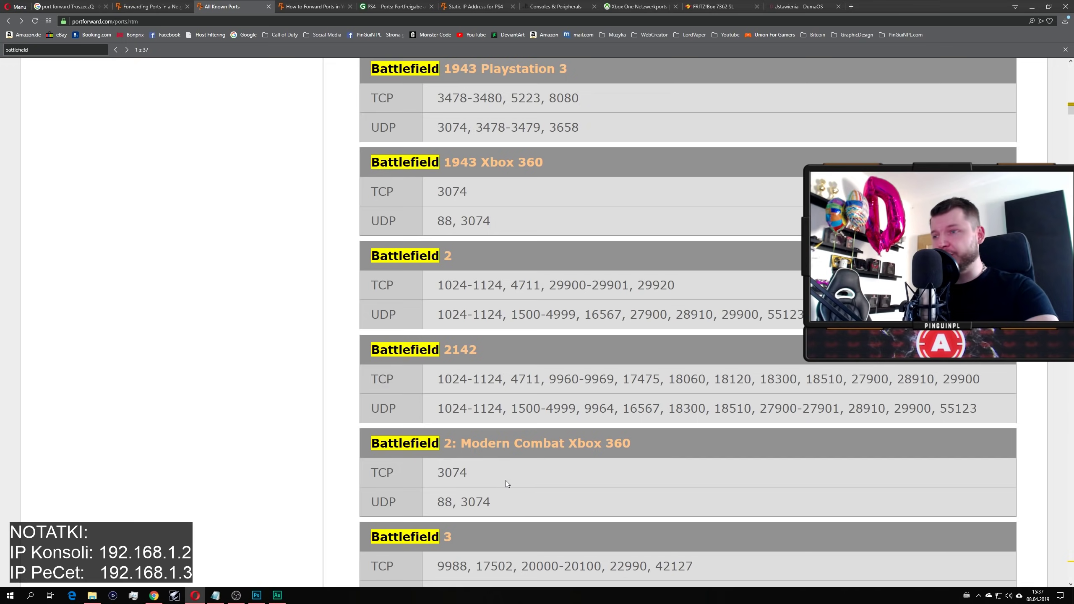
scroll(503, 480, "down", 4)
scroll(506, 480, "down", 4)
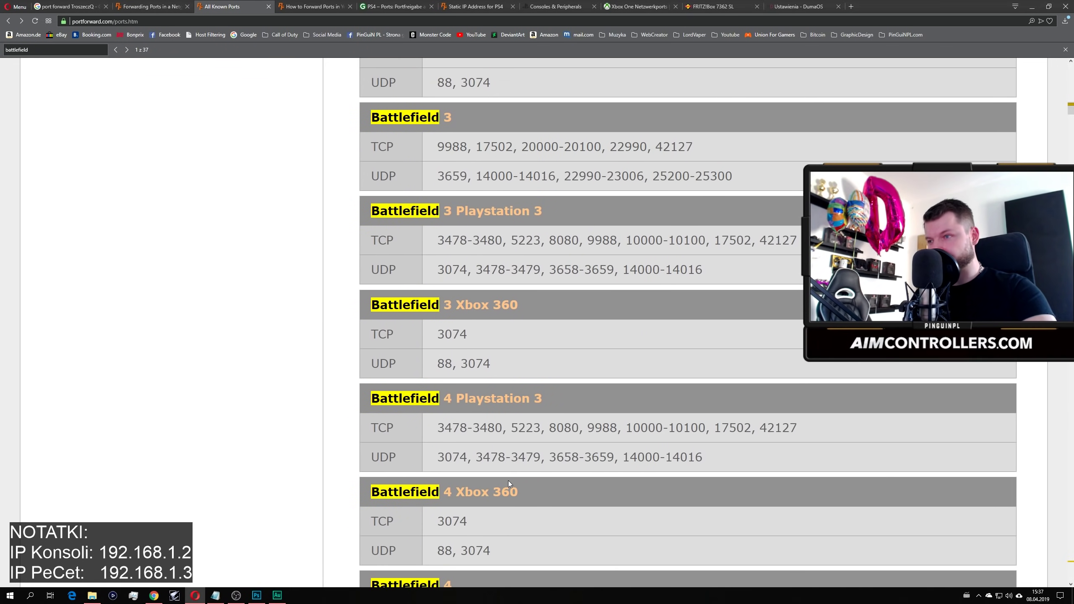
scroll(508, 481, "down", 12)
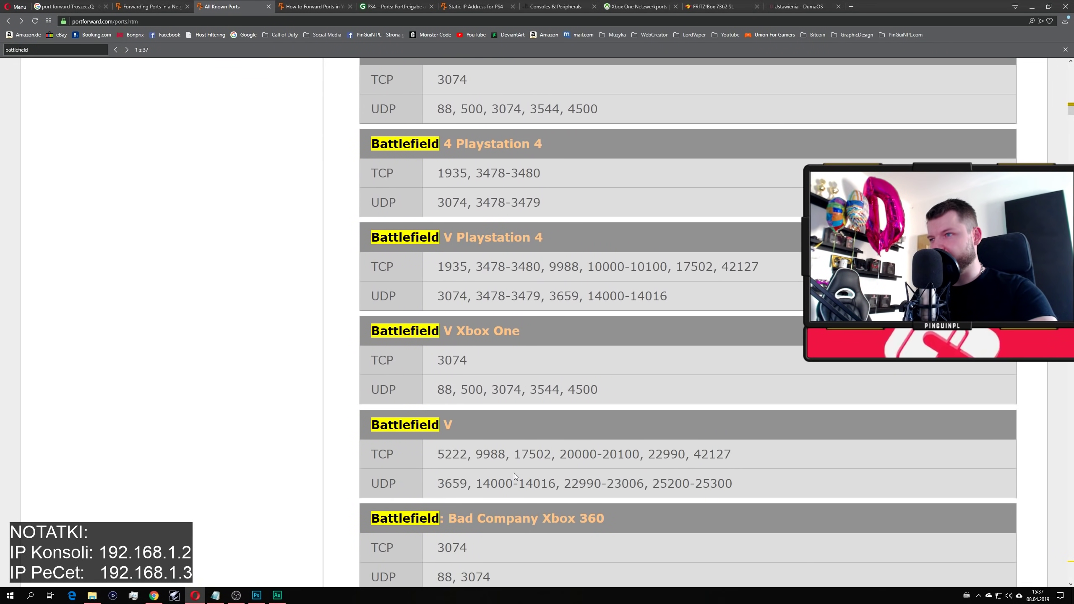
left_click_drag(437, 295, 466, 295)
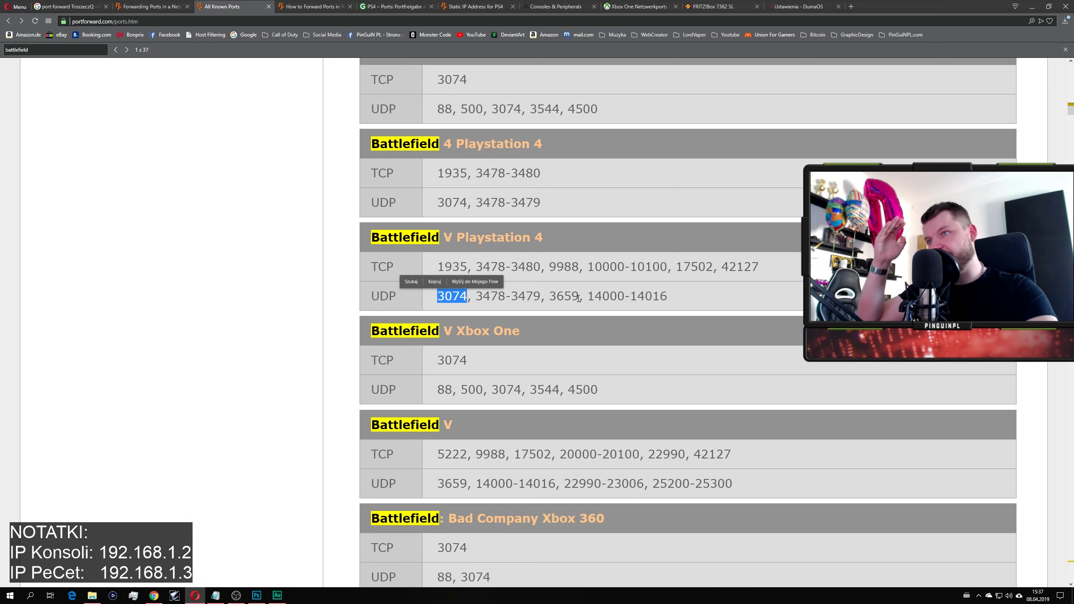
left_click(586, 331)
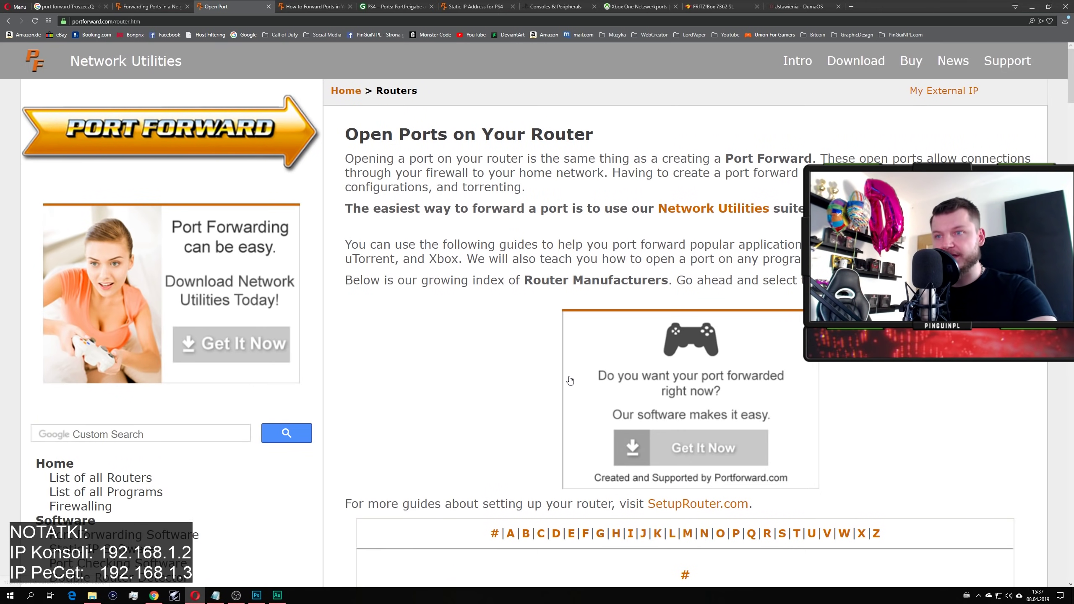
key("alt+Left")
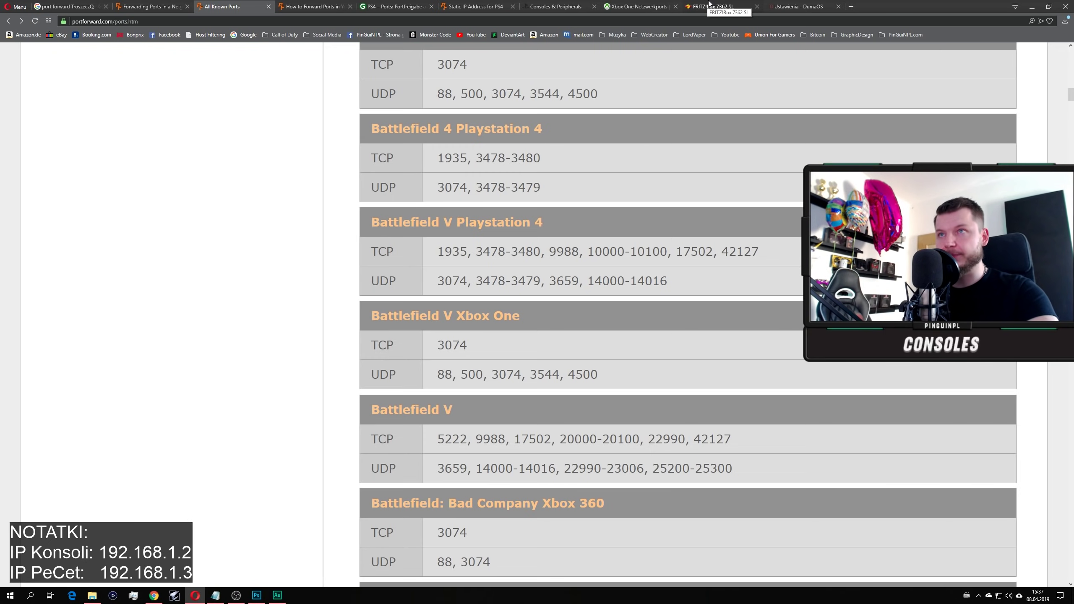
- Return to the router's forwarding list and highlight the APEX_TCP_PS4 to PSN_TCP_PS4 rows, then the COD_TCP_PS4 service name
left_click(798, 6)
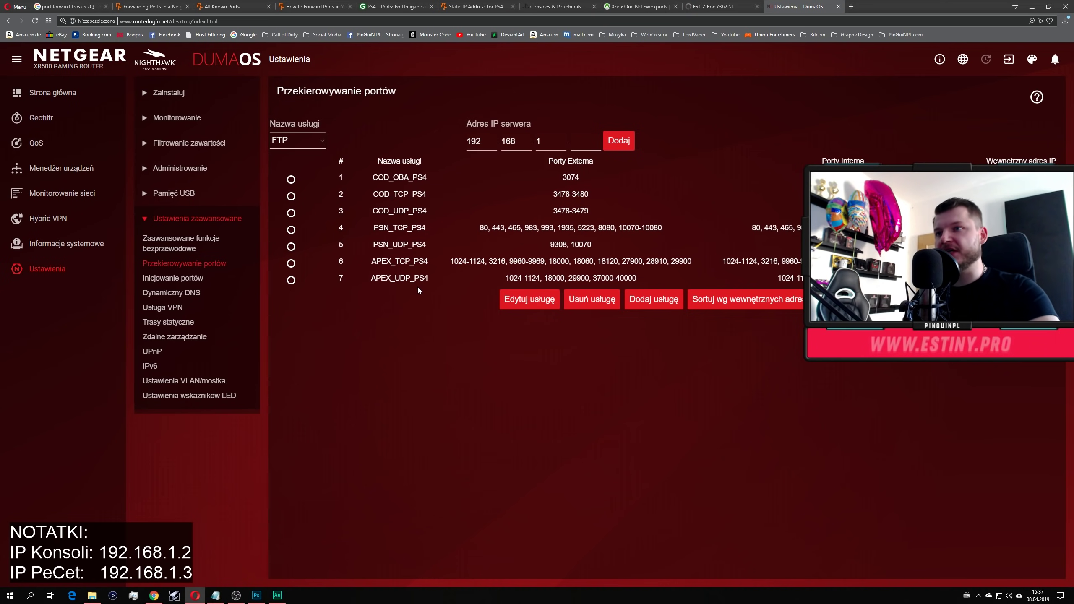
left_click_drag(372, 261, 392, 228)
left_click_drag(377, 193, 428, 201)
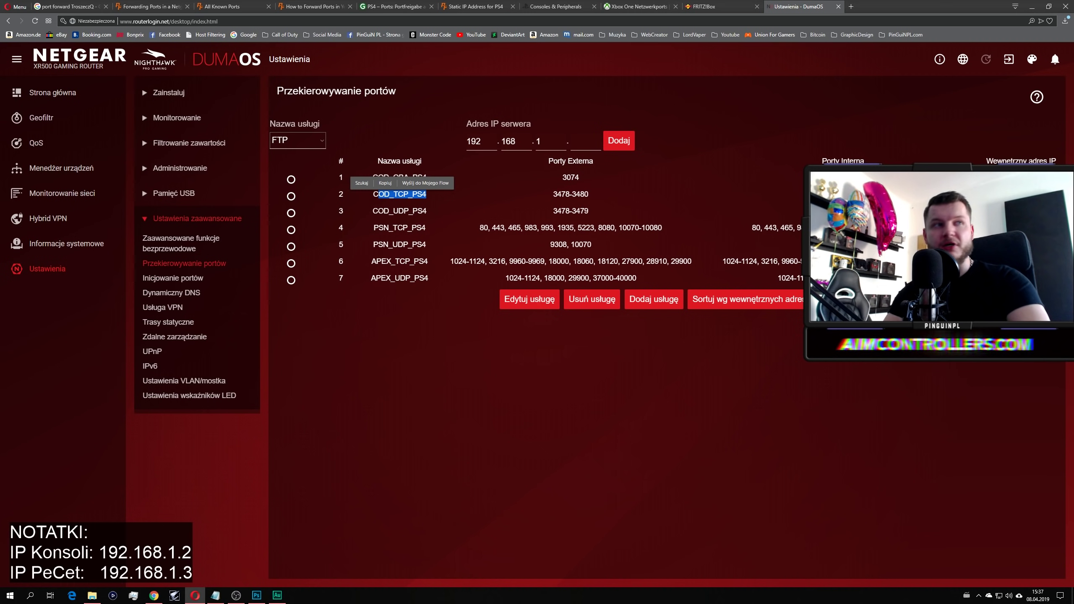
left_click(658, 211)
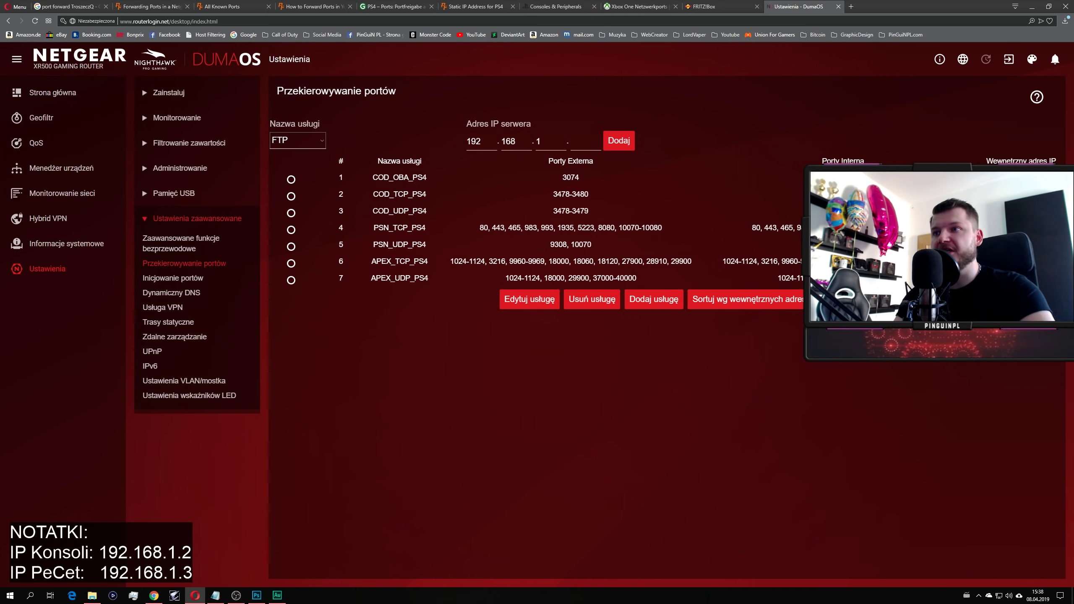
- Highlight the external ports of the APEX_TCP_PS4 service, and search the All Known Ports page for "APEX"
left_click_drag(450, 261, 691, 261)
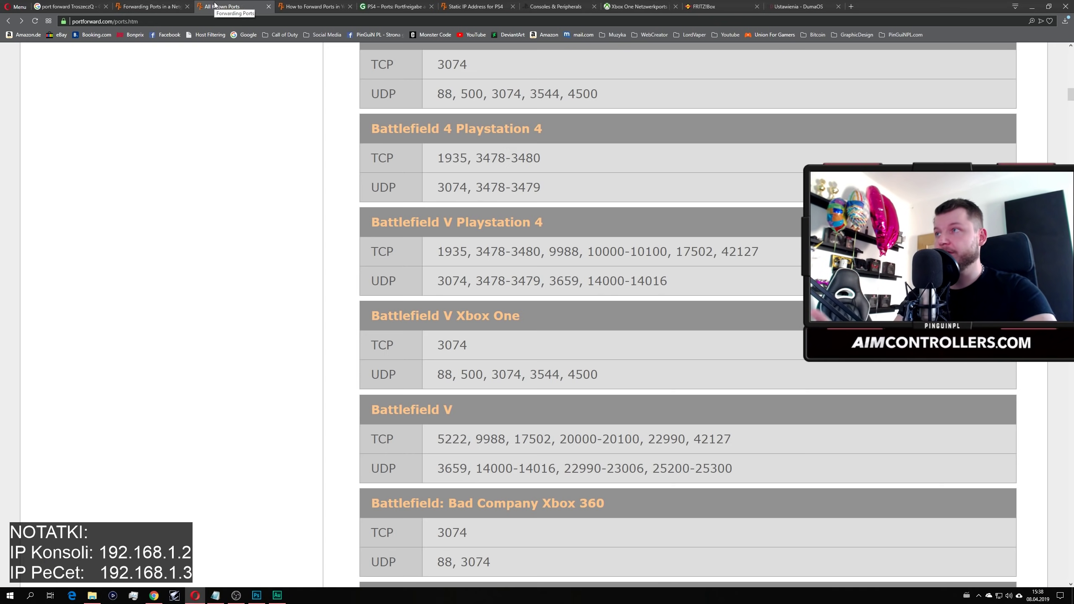
left_click(223, 6)
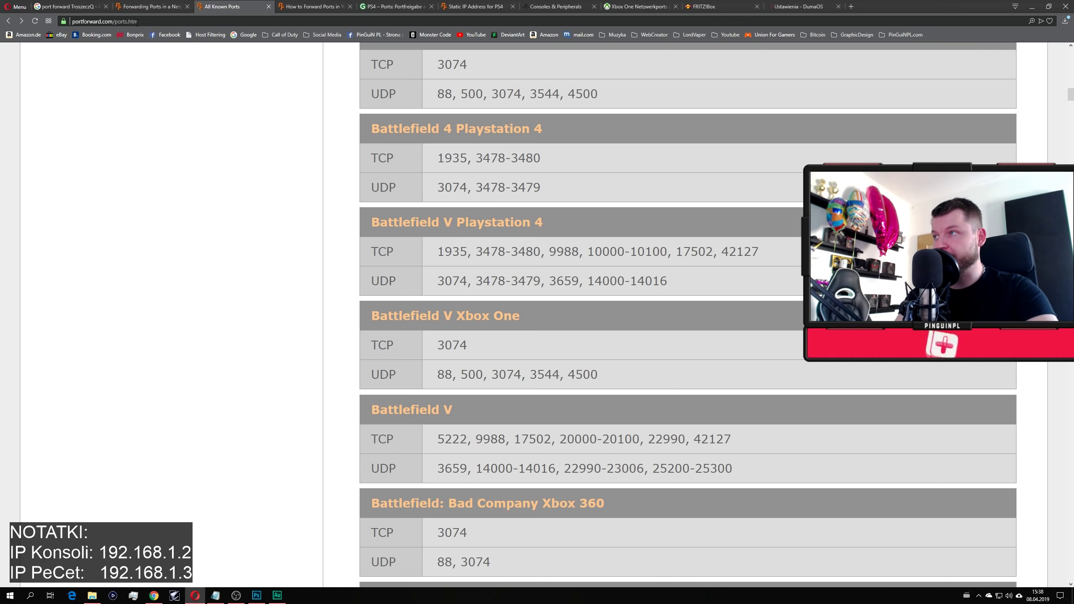
key("ctrl+f")
type("APEX")
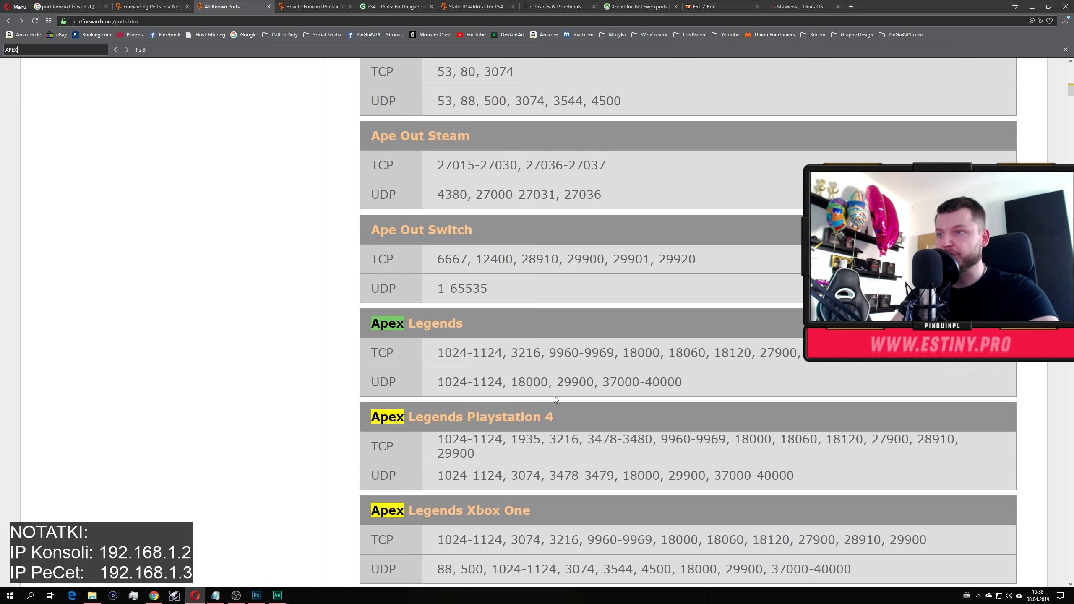
scroll(481, 335, "down", 3)
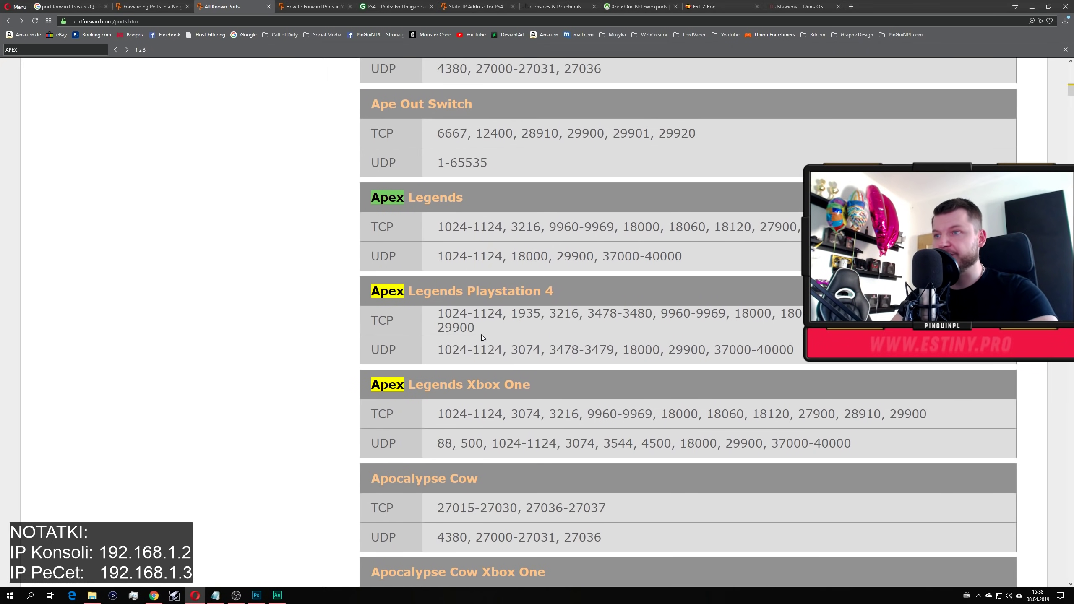
- Highlight the TCP and UDP port lists of Apex Legends Playstation 4, including the TCP range 3478-3480
left_click_drag(438, 315, 521, 325)
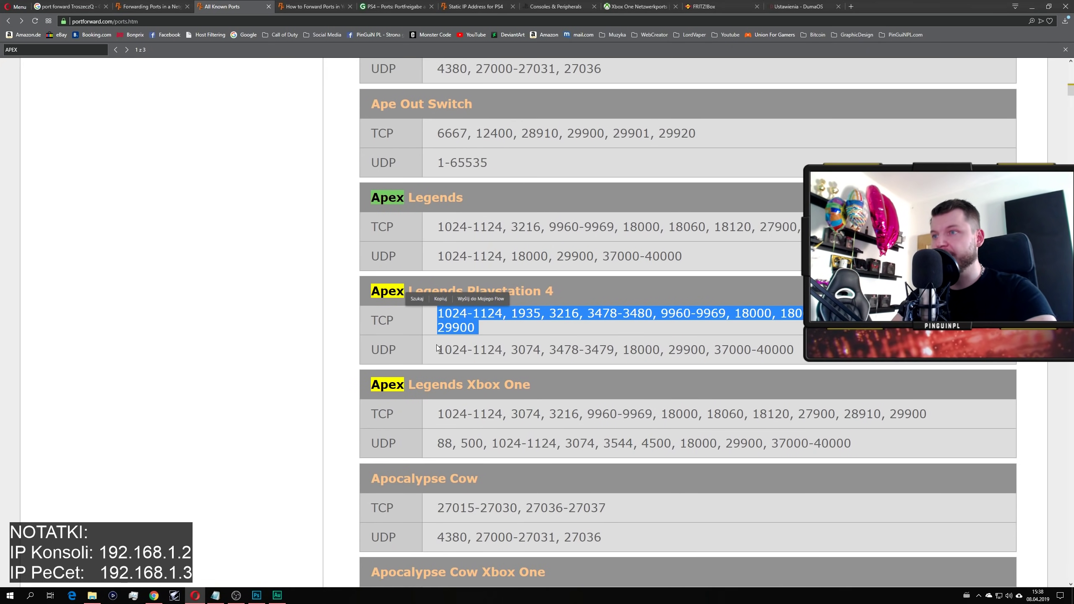
left_click_drag(440, 351, 798, 351)
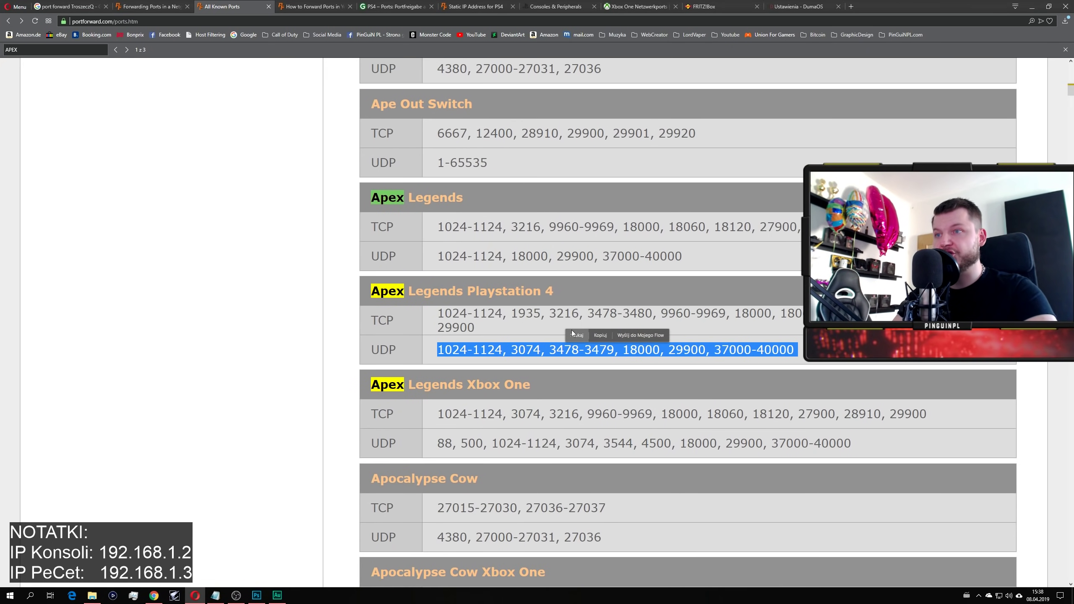
left_click(535, 325)
left_click_drag(510, 312, 656, 313)
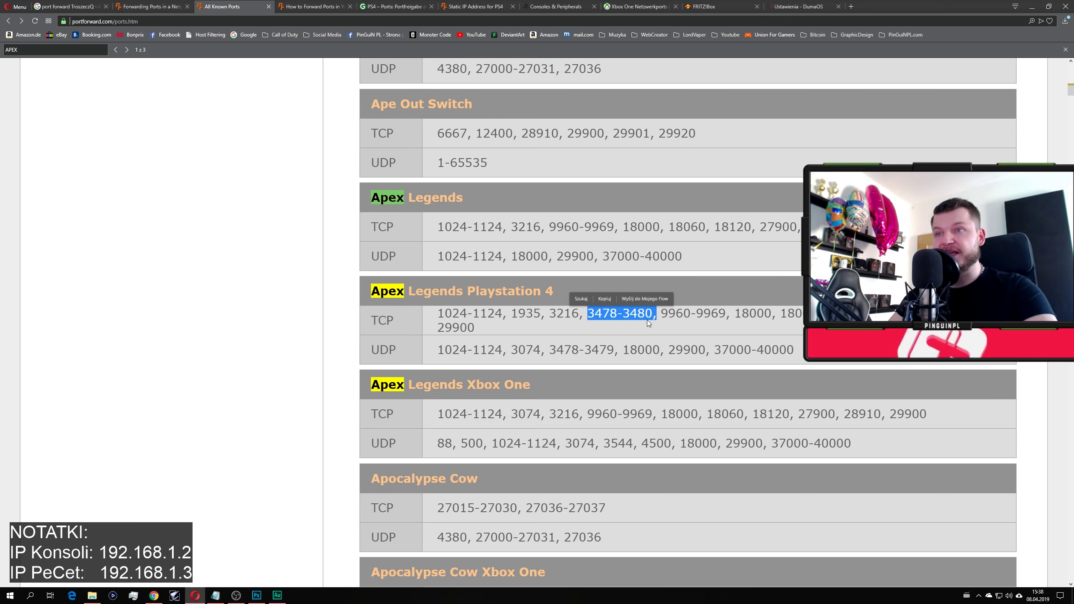
left_click(623, 328)
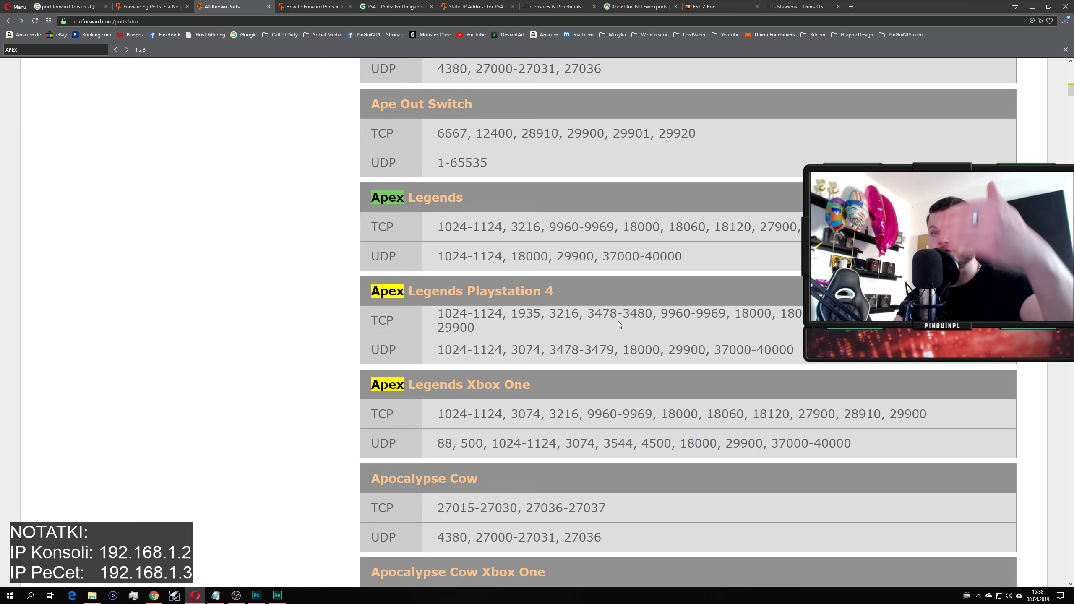
- Open a new custom forwarding service on the router and copy the Apex Legends TCP port list from All Known Ports
left_click(798, 7)
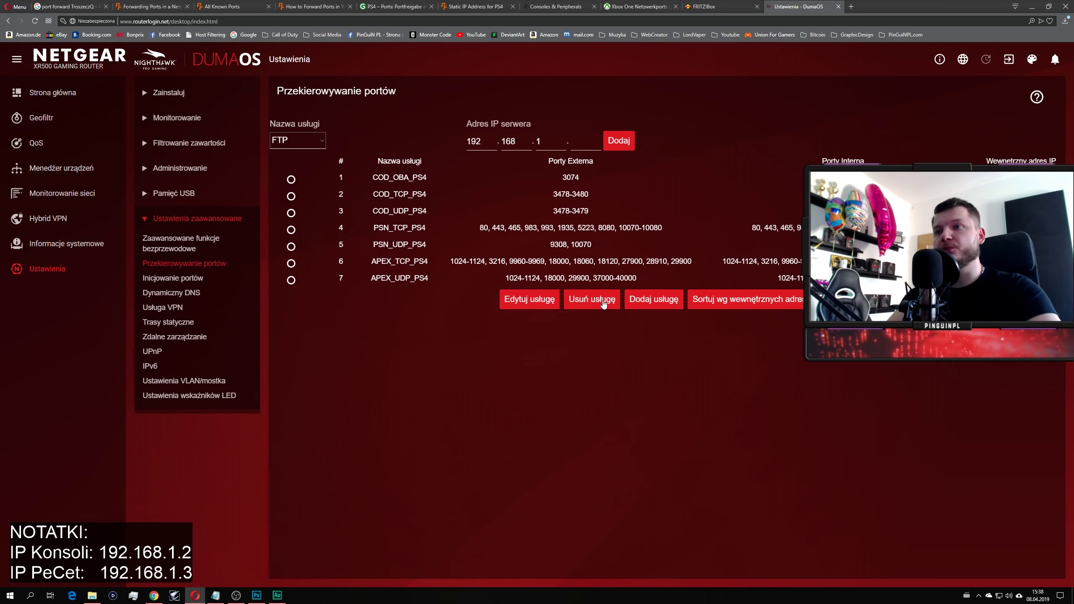
left_click(656, 301)
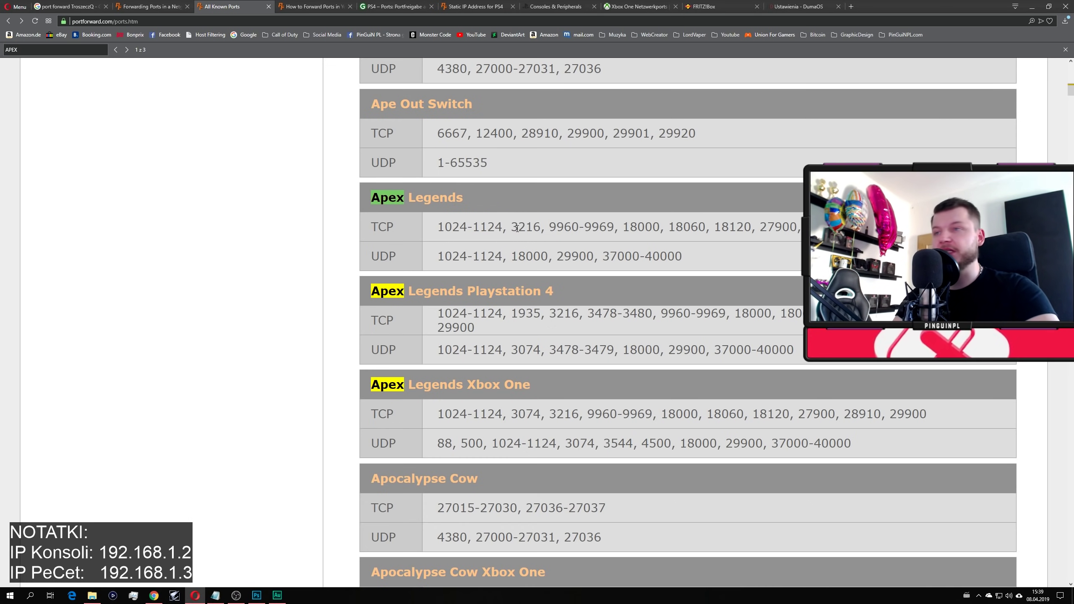
left_click_drag(439, 226, 809, 228)
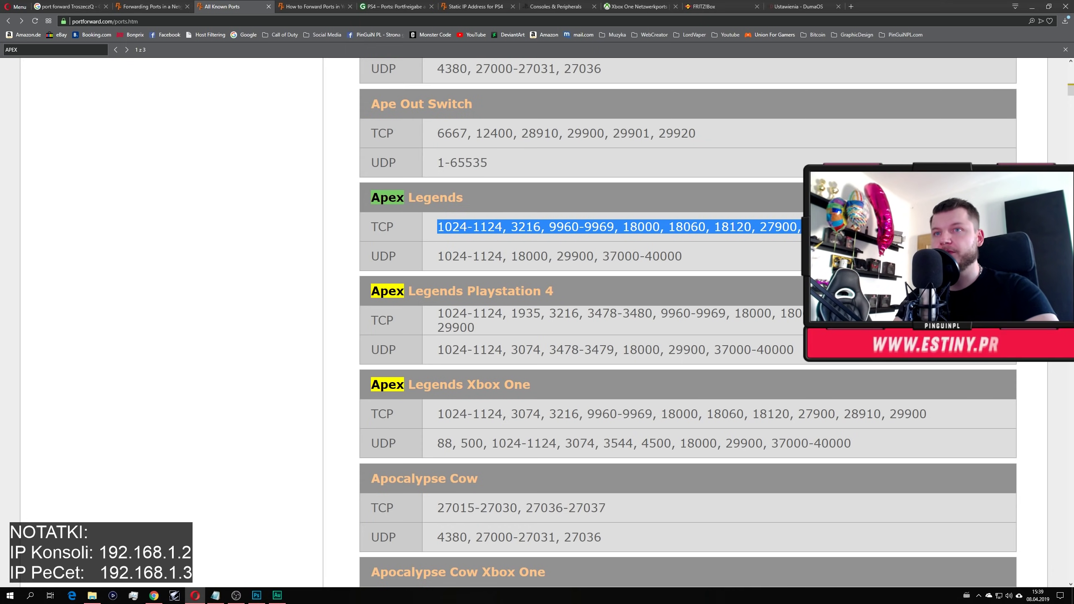
- Name the custom forwarding service APEX_TCP_PC and set its protocol to TCP
left_click(772, 4)
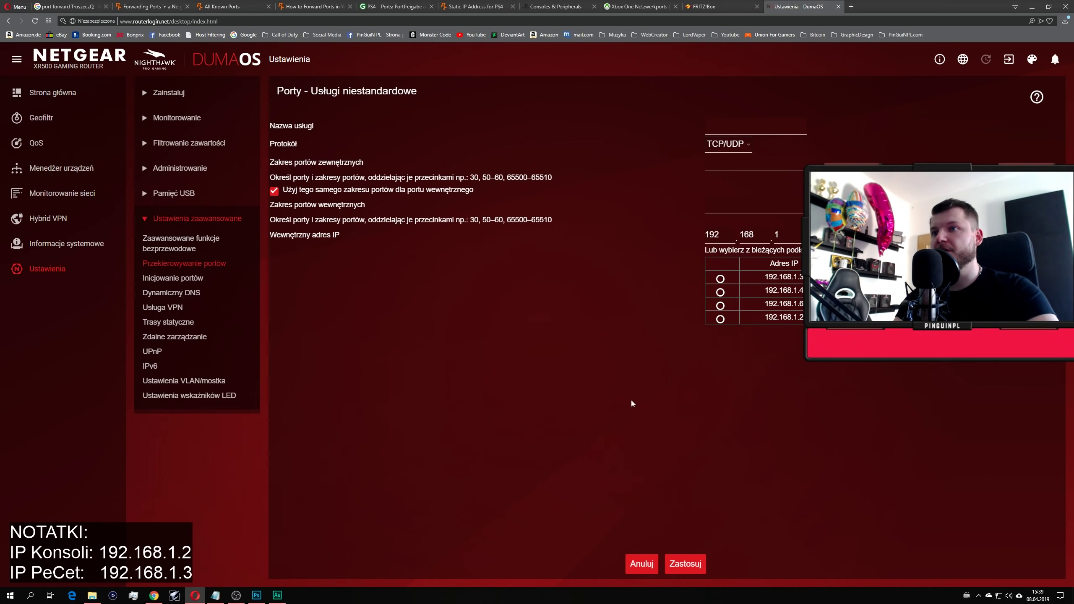
left_click(739, 127)
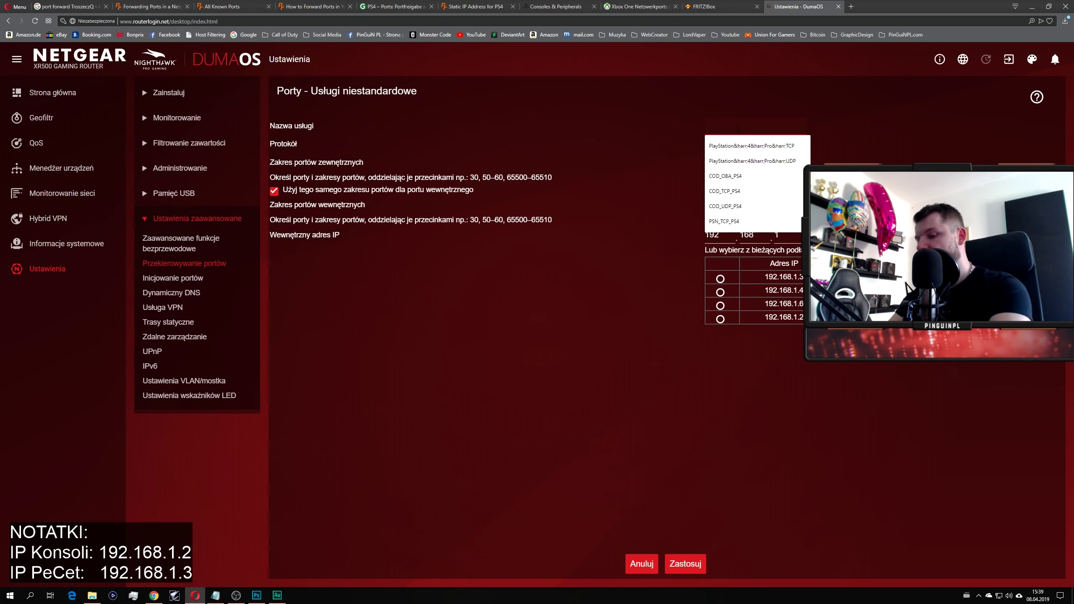
type("APEX_")
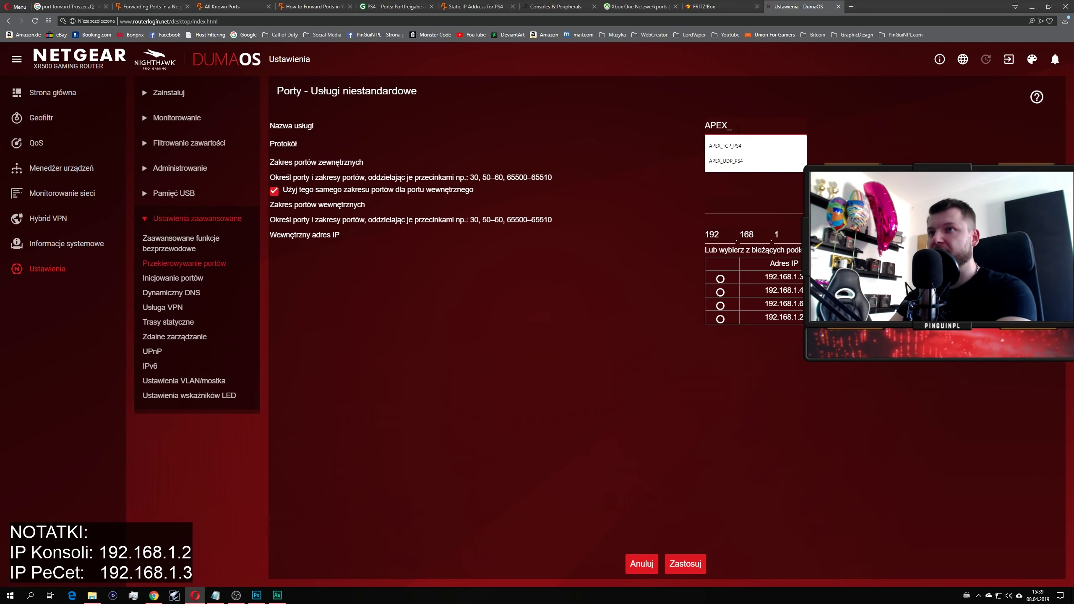
type("TCP_")
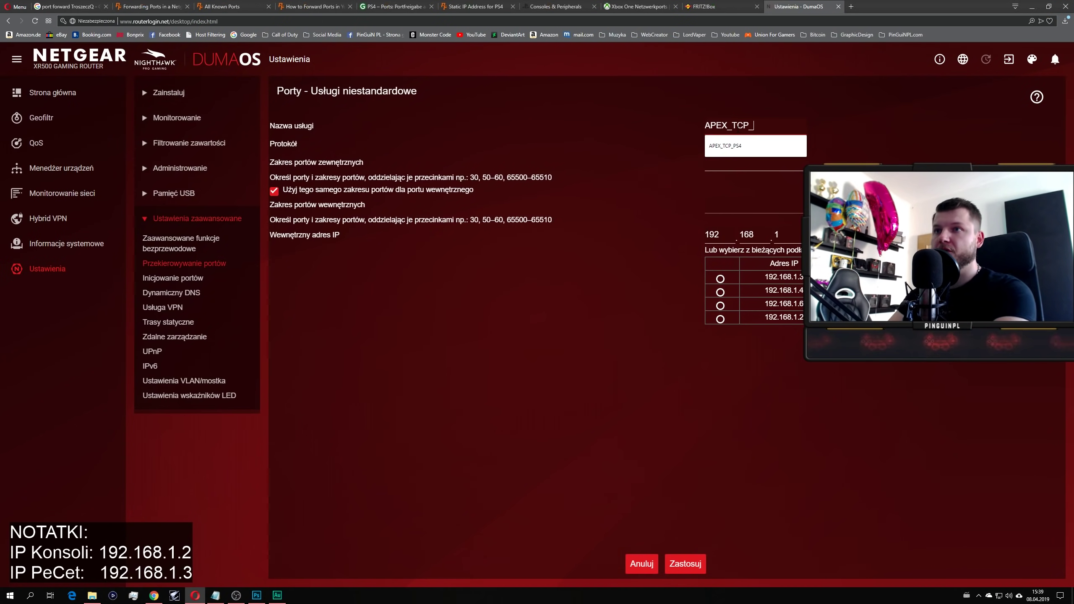
type("PC")
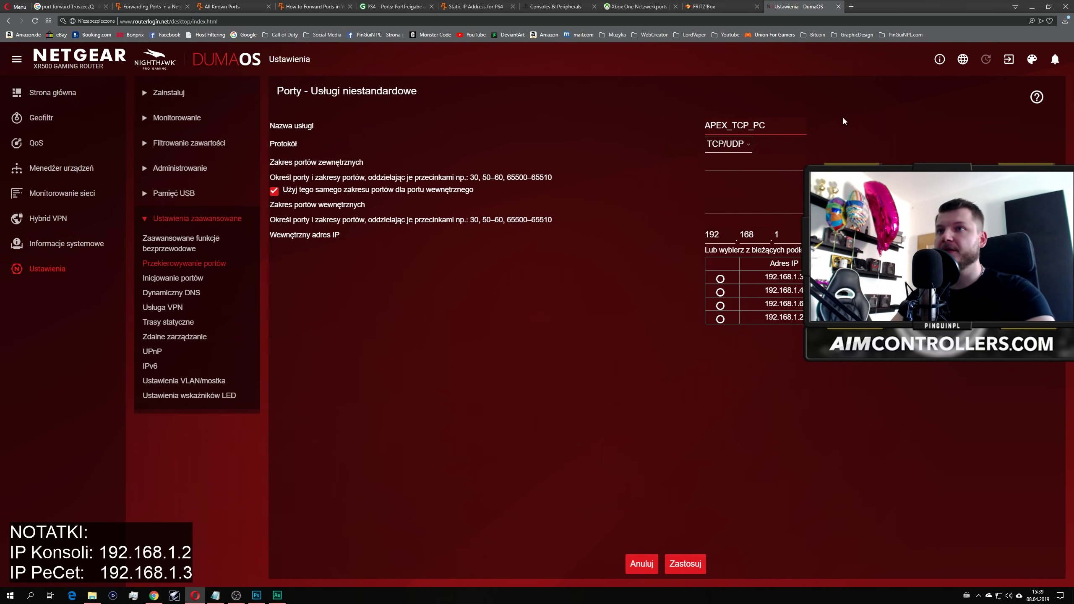
left_click(729, 144)
left_click(719, 161)
- Set the service's external port range to 1024-1124, 3216, 9960-9969, 18000, 18060, 18120, 27900, 28910, 29900
left_click(727, 163)
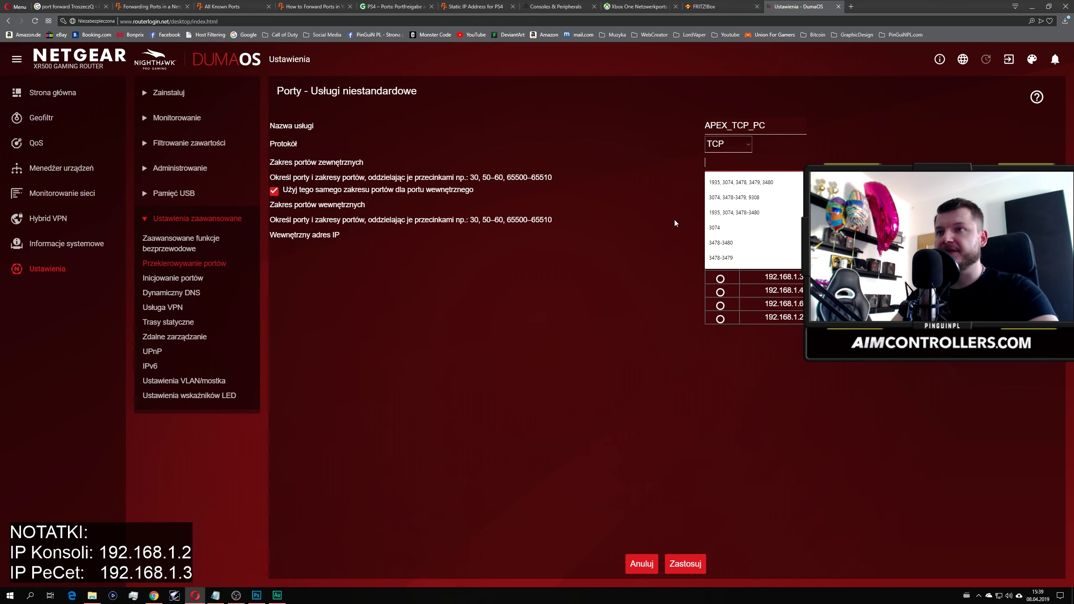
type("1024-1124, 3216, 9960-9969, 18000, 18060, 18120, 27900, 28910, 29900")
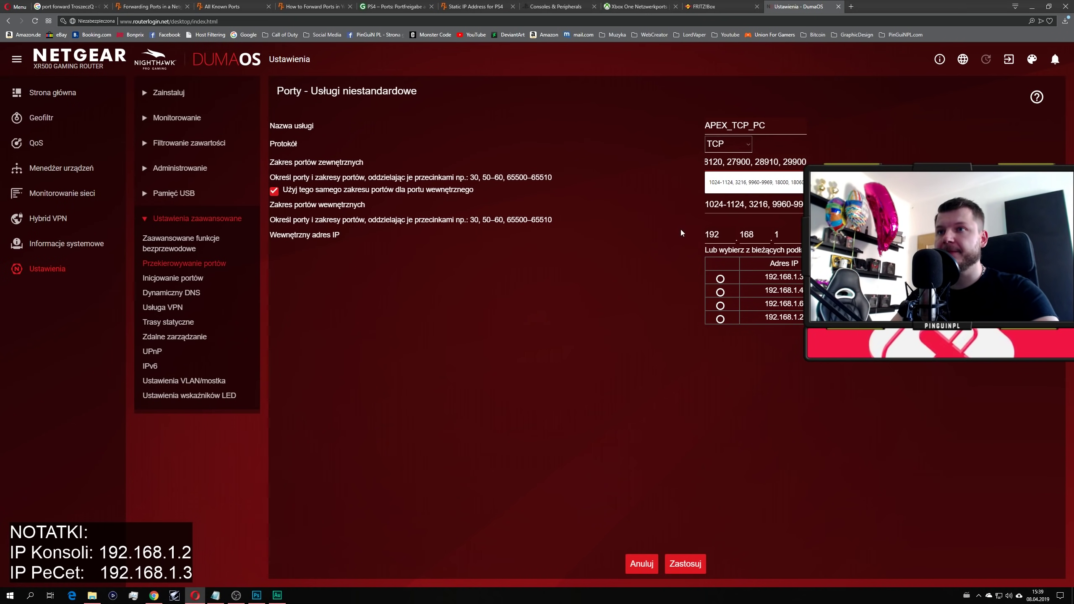
key("Tab")
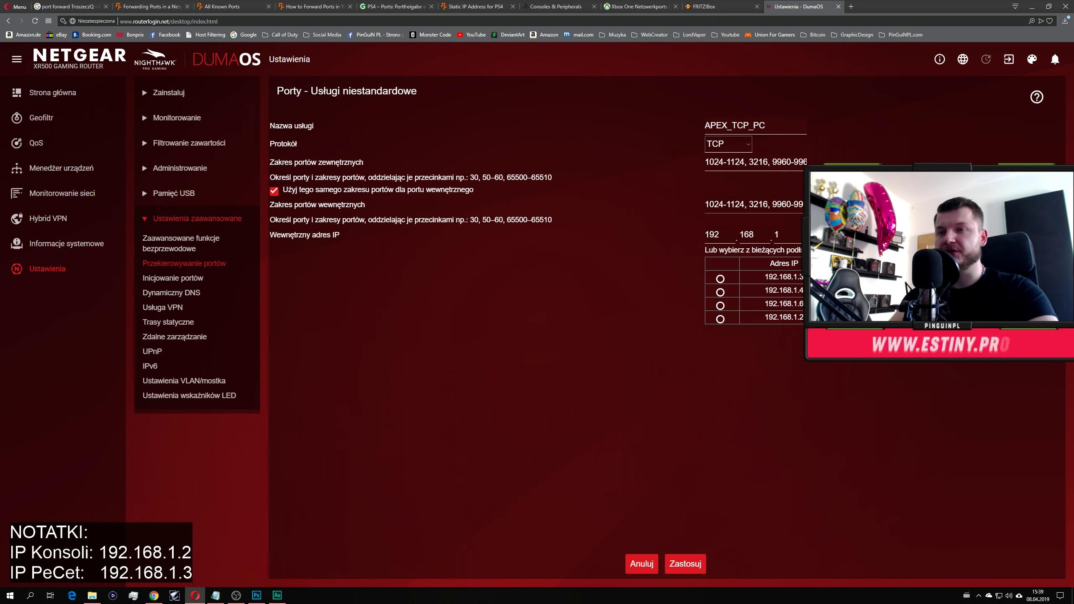
- Examine the external port list entered for APEX_TCP_PC, from the 1024-1124 range through to its end
left_click_drag(748, 162, 705, 162)
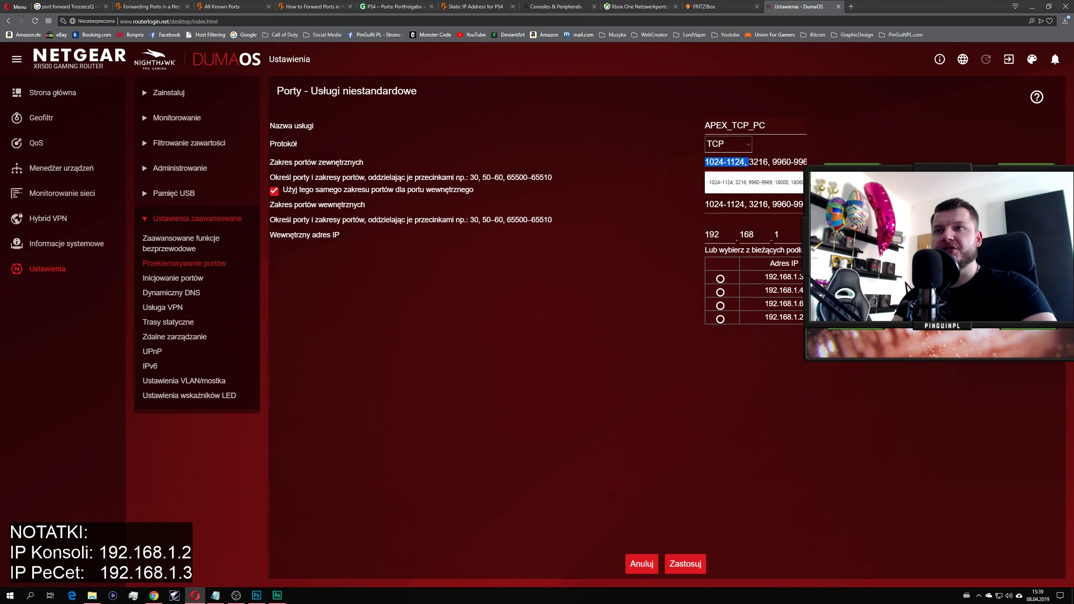
left_click(723, 162)
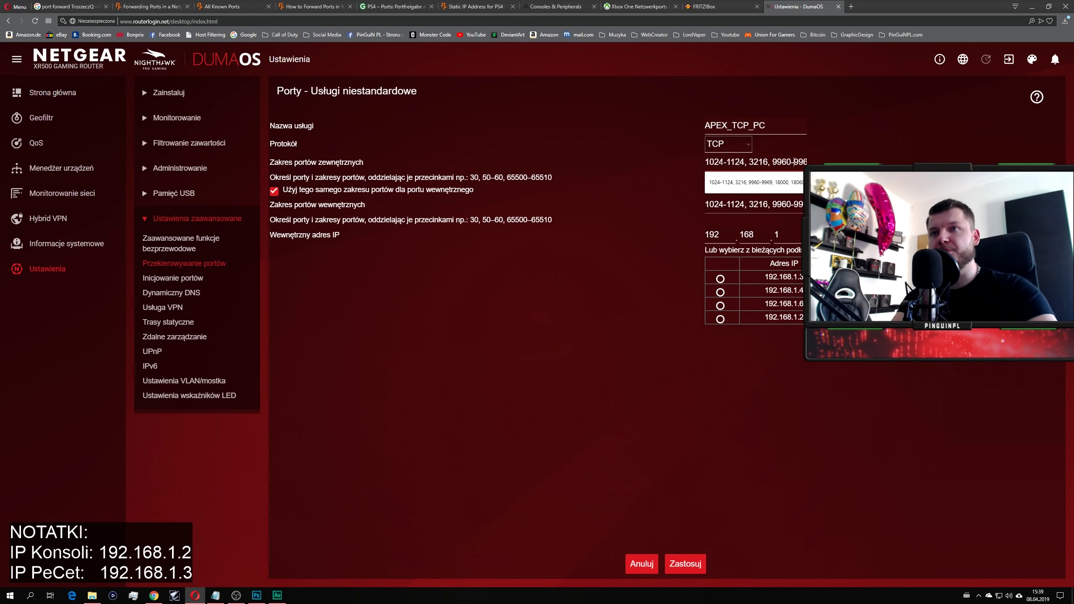
key("Right")
key("Right")
key("Right")
key("Right")
key("Right")
key("Right")
key("Right")
key("Right")
key("Right")
key("Right")
key("Right")
key("Right")
key("Right")
key("Right")
key("Right")
key("Right")
key("Right")
key("Right")
key("Right")
key("Right")
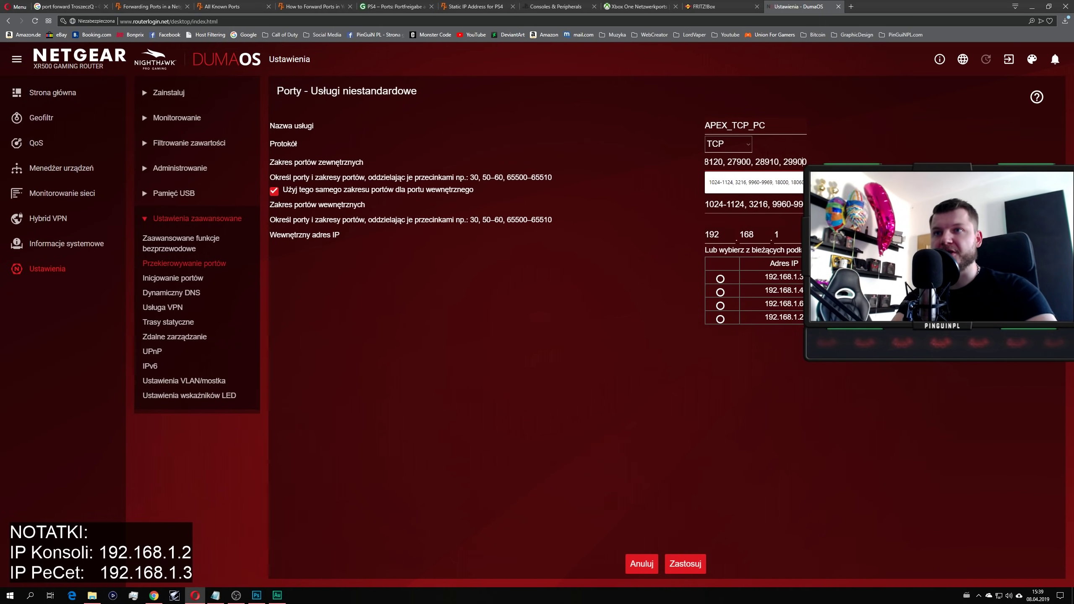